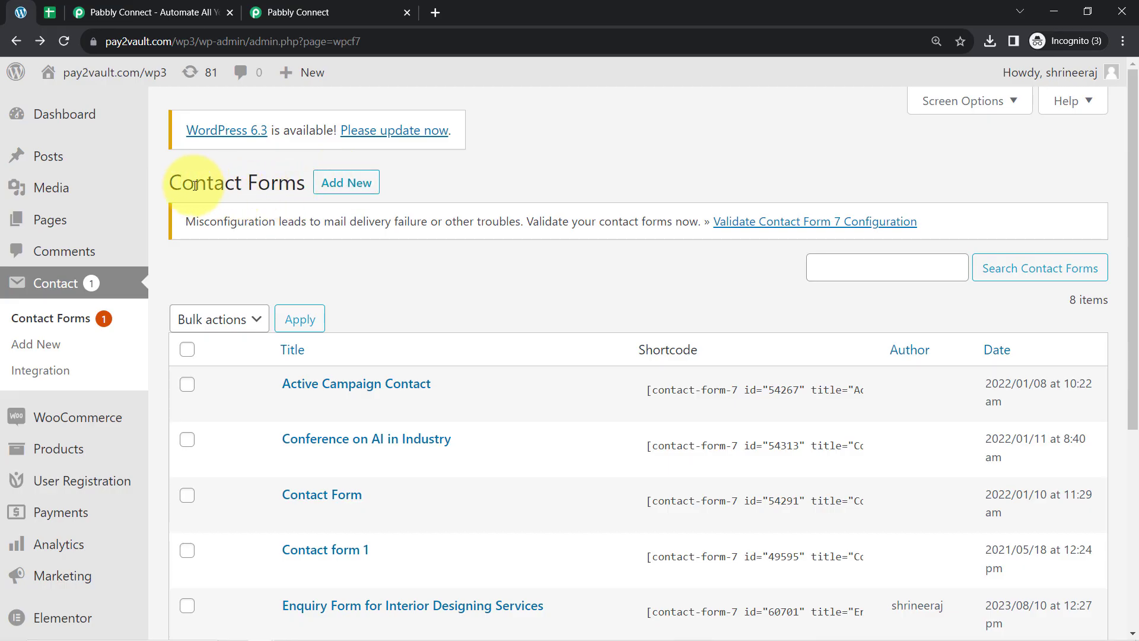
- Add a new contact form and dismiss the Elementor Data Updater notice
{"action": "left_click_drag", "start_coordinate": [194, 184], "coordinate": [304, 188]}
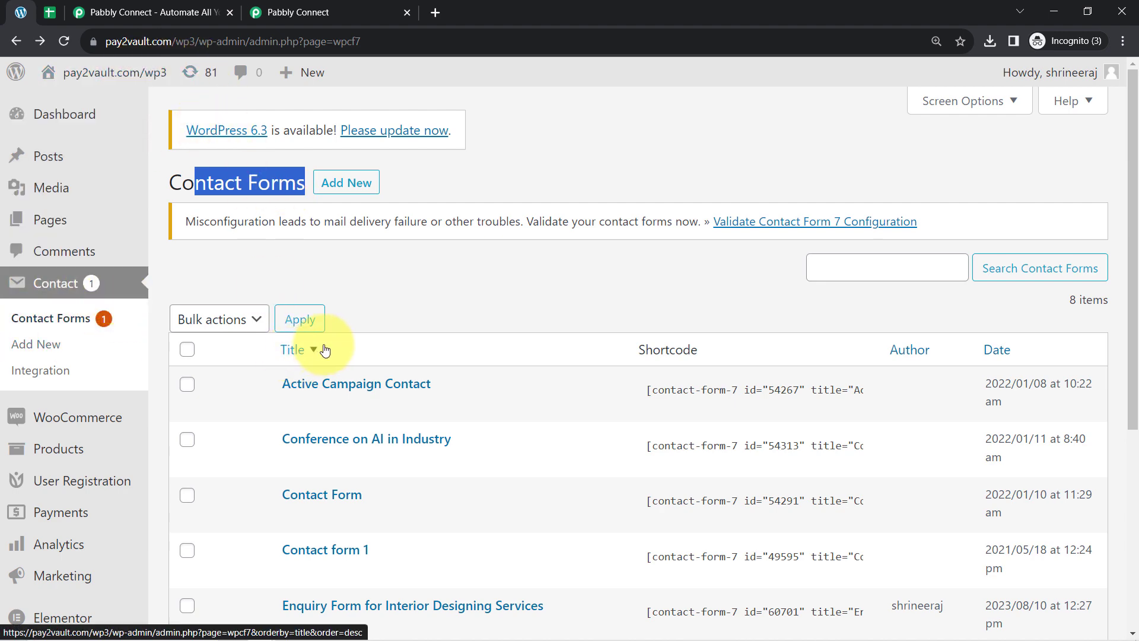
{"action": "scroll", "coordinate": [346, 343], "scroll_direction": "down", "scroll_amount": 2}
{"action": "scroll", "coordinate": [382, 394], "scroll_direction": "up", "scroll_amount": 3}
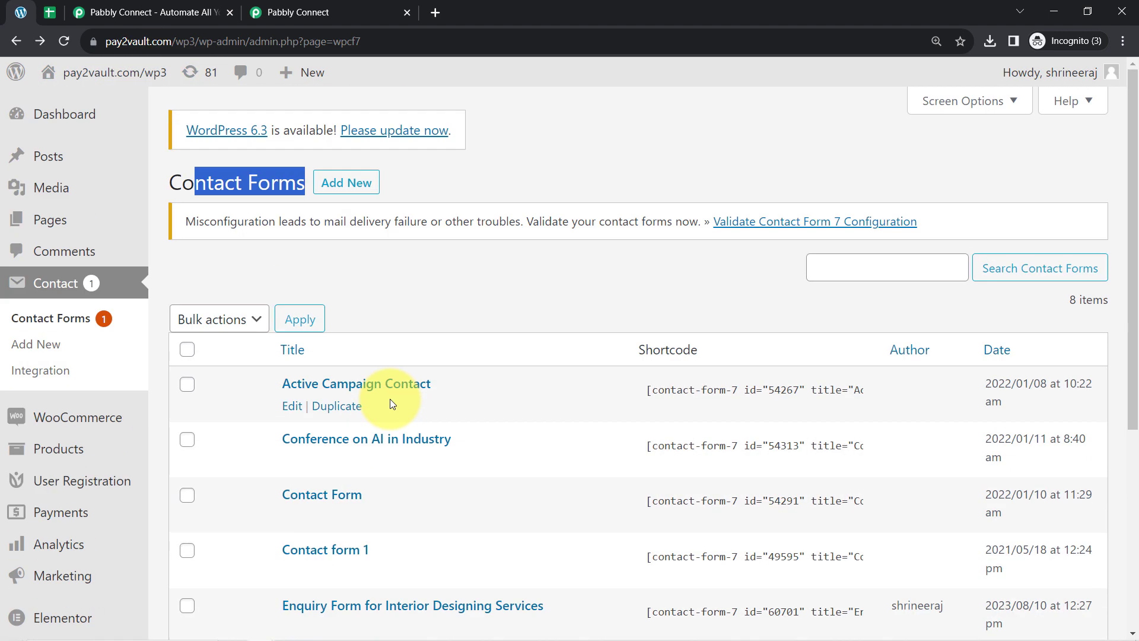
{"action": "left_click", "coordinate": [350, 191]}
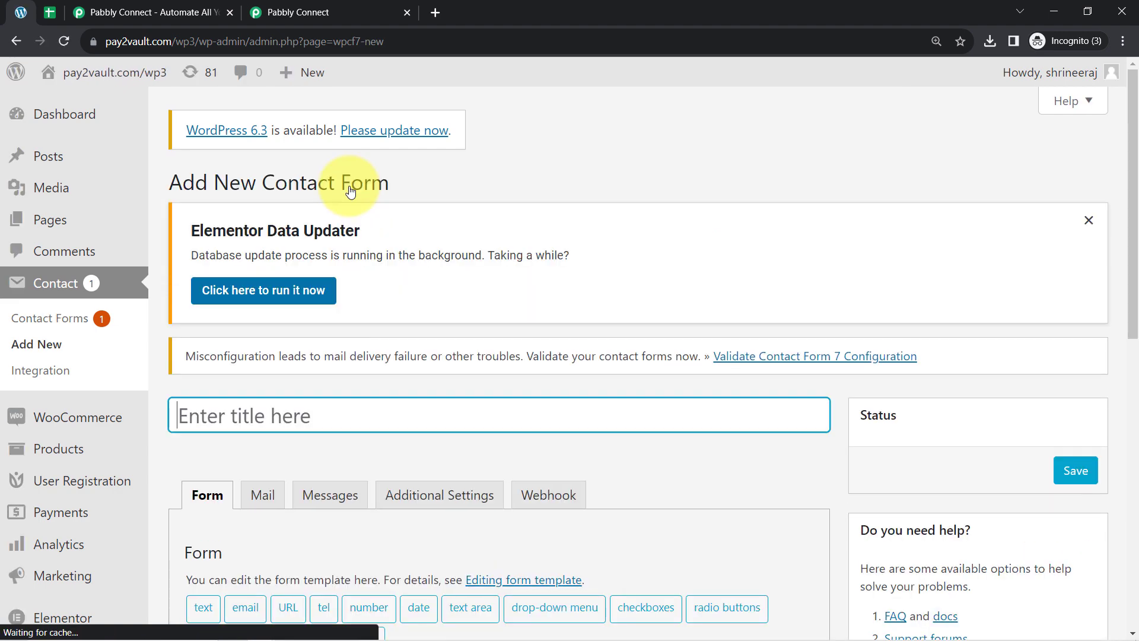
{"action": "left_click", "coordinate": [1087, 221]}
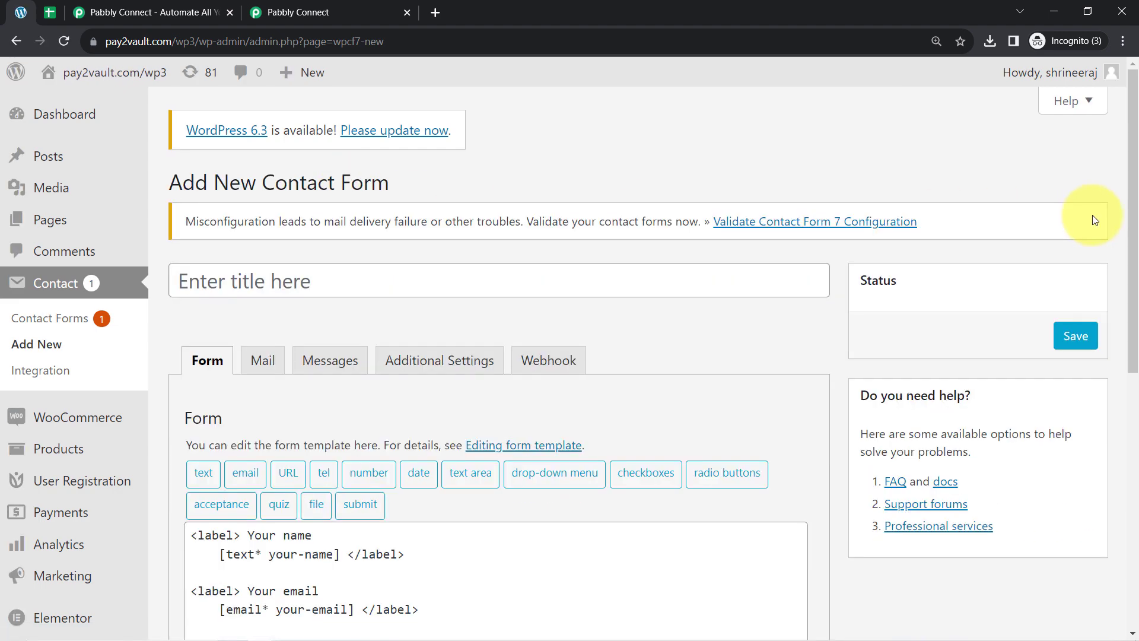
- Change the label of the your-name field in the form template to "First name"
{"action": "scroll", "coordinate": [1134, 261], "scroll_direction": "down", "scroll_amount": 1}
{"action": "scroll", "coordinate": [1133, 249], "scroll_direction": "down", "scroll_amount": 2}
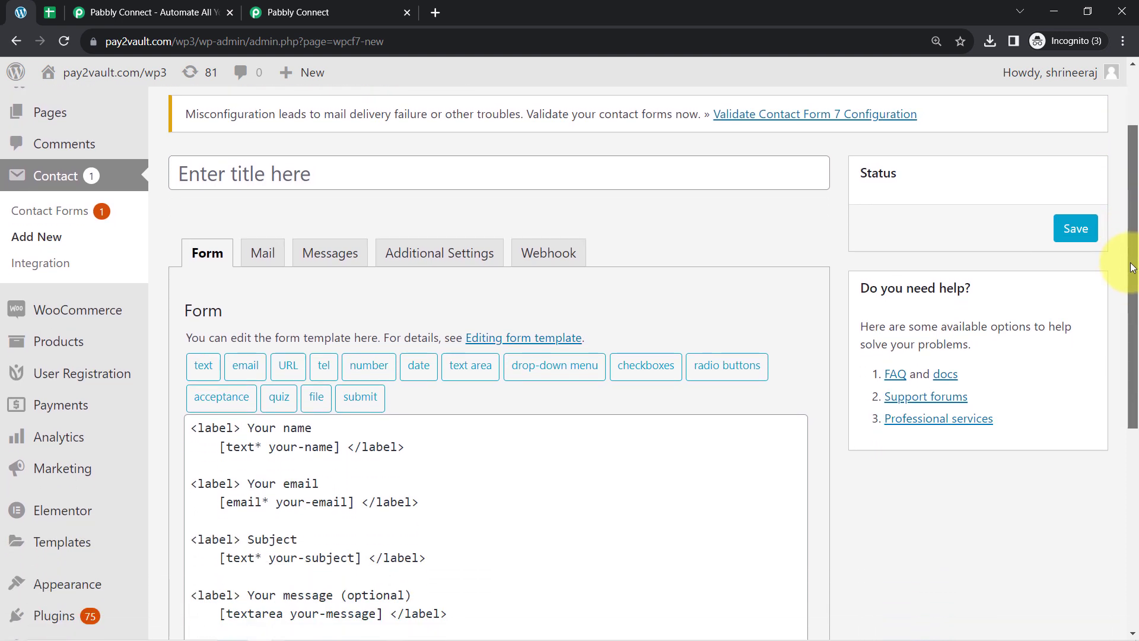
{"action": "left_click_drag", "start_coordinate": [1130, 283], "coordinate": [1120, 353]}
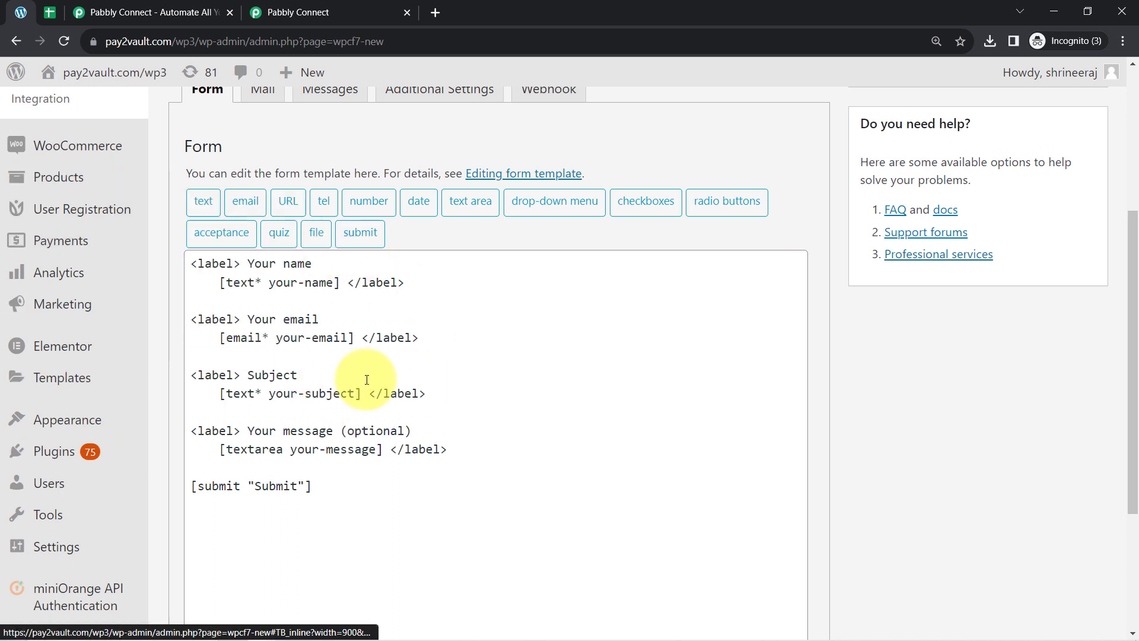
{"action": "left_click", "coordinate": [293, 297]}
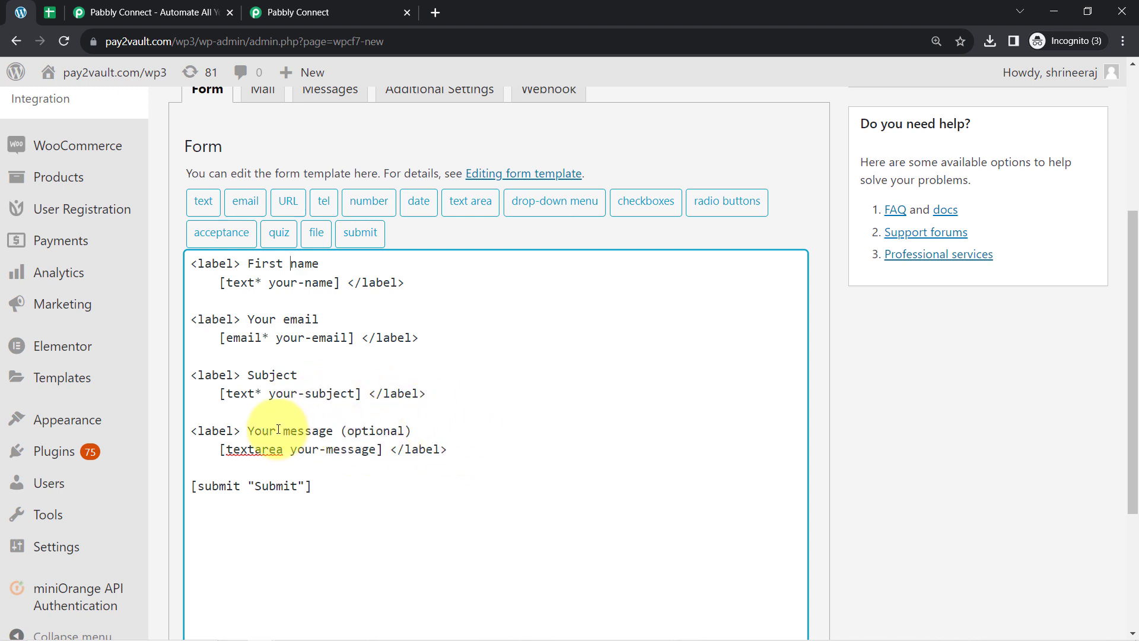
- Remove the Subject label and its text field from the form template, leaving an empty line in their place
{"action": "left_click_drag", "start_coordinate": [262, 431], "coordinate": [350, 452]}
{"action": "left_click", "coordinate": [355, 449]}
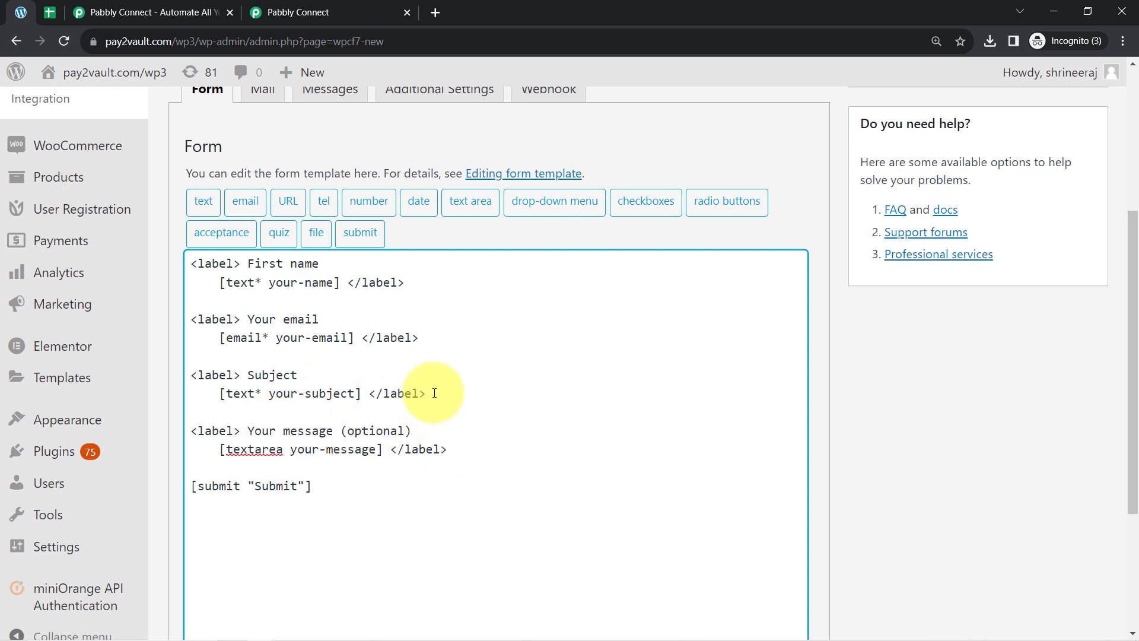
{"action": "left_click_drag", "start_coordinate": [433, 391], "coordinate": [185, 379]}
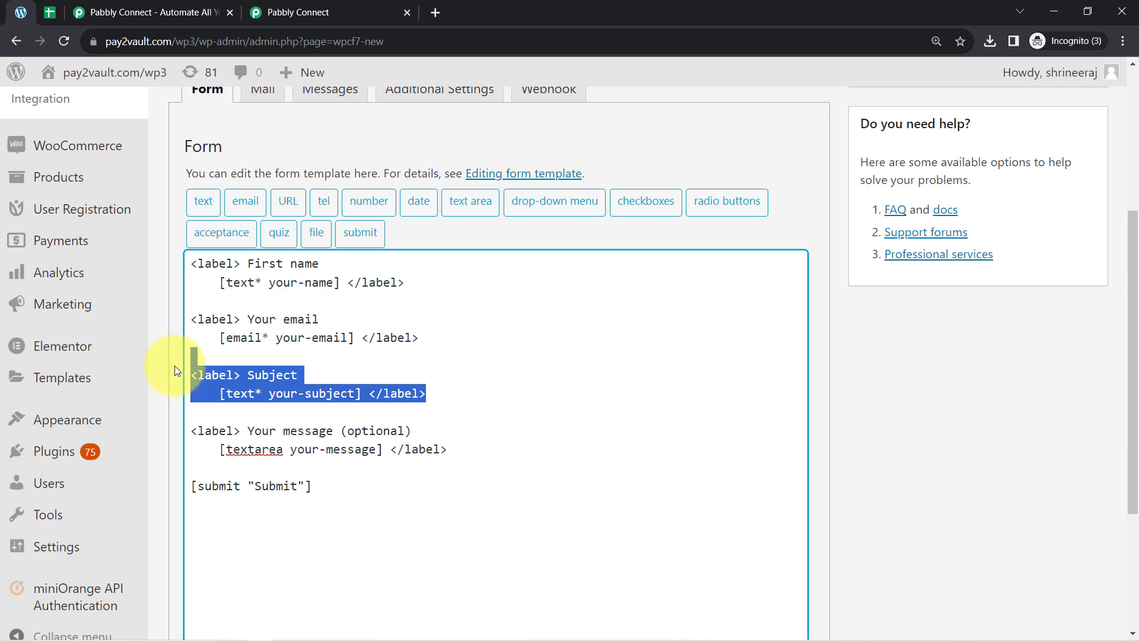
{"action": "key", "text": "BackSpace"}
{"action": "key", "text": "Return"}
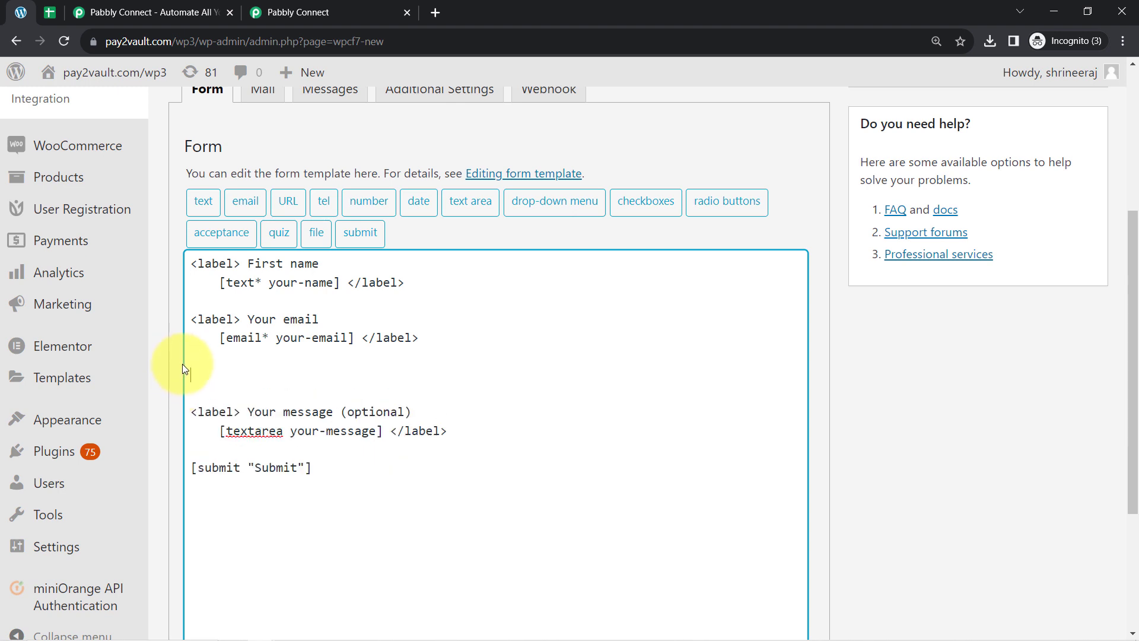
- Insert a required text field tag named "Phone Number" with the placeholder option in place of the Subject field
{"action": "left_click", "coordinate": [203, 208]}
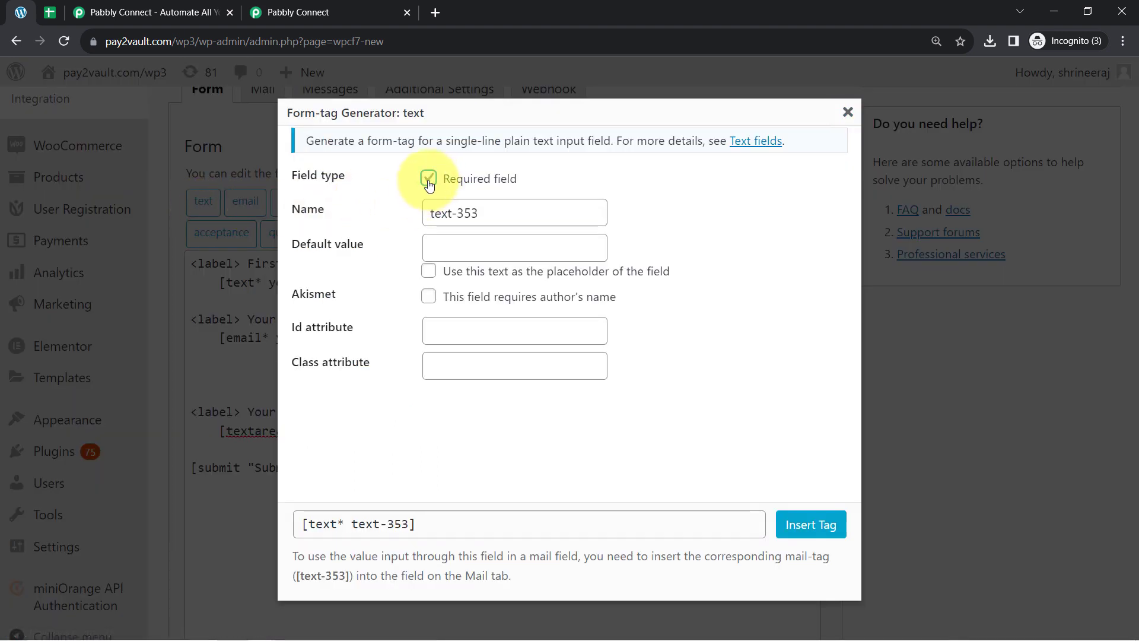
{"action": "double_click", "coordinate": [468, 214]}
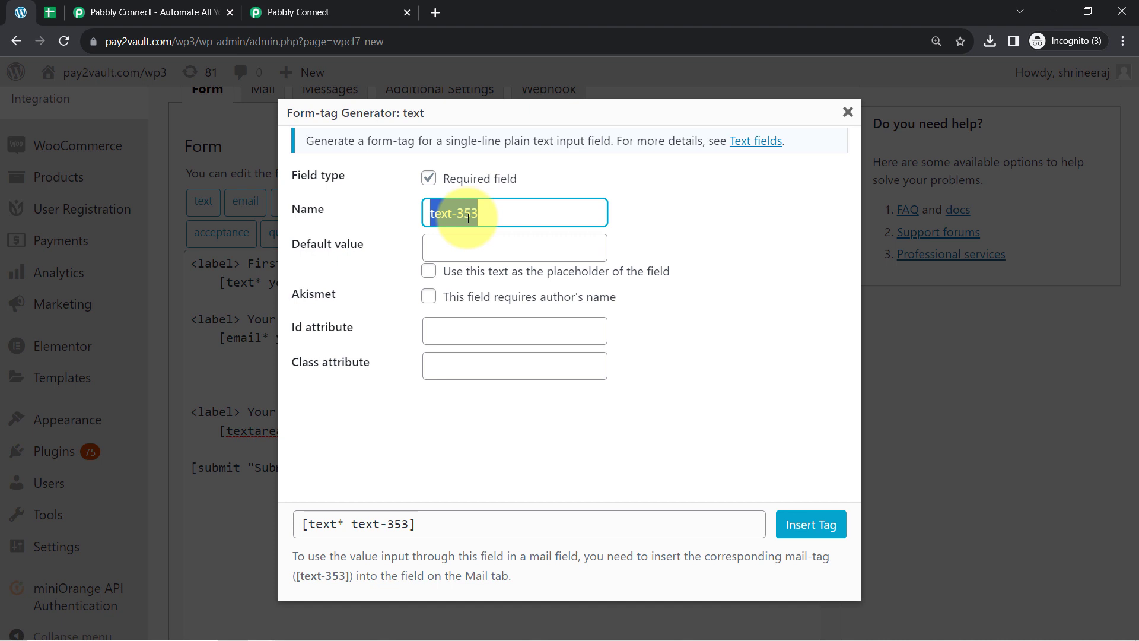
{"action": "key", "text": "BackSpace"}
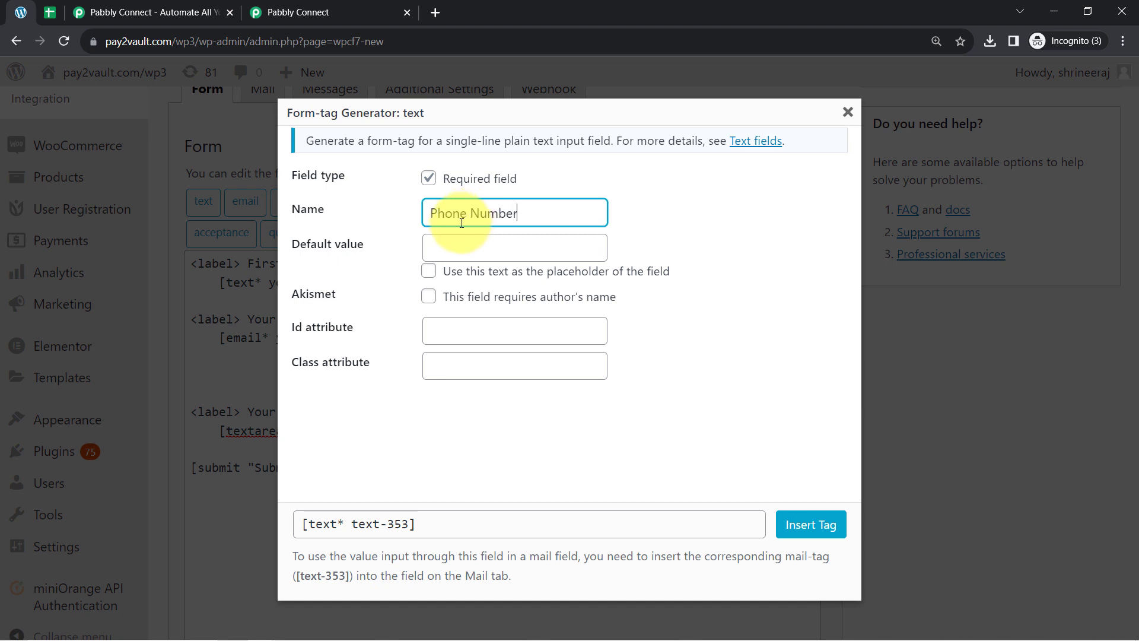
{"action": "key", "text": "ctrl+a"}
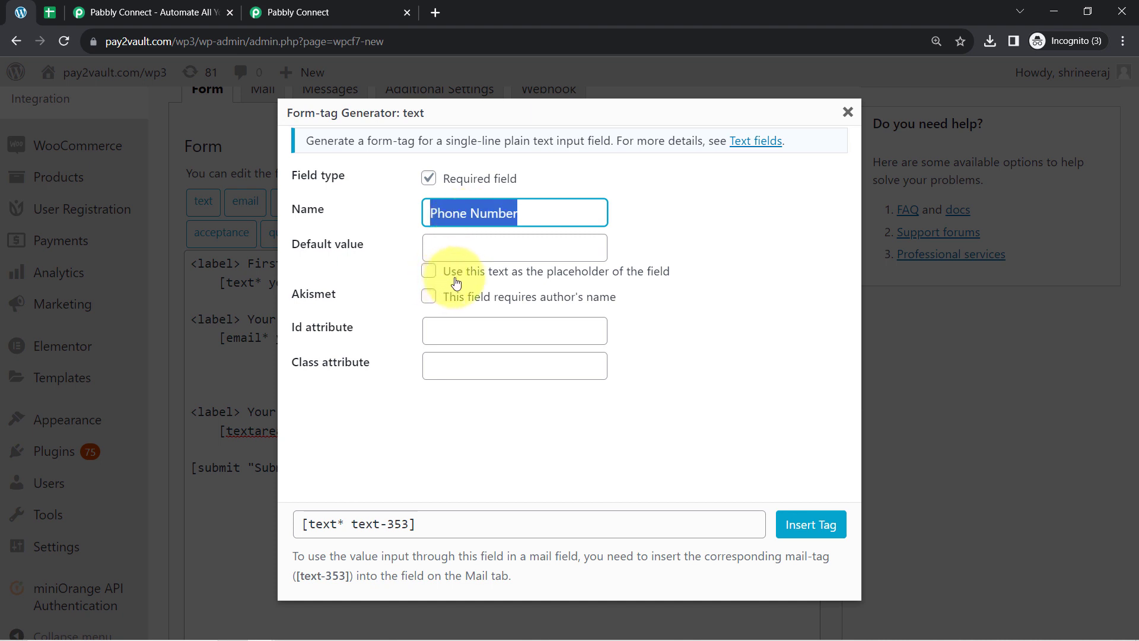
{"action": "left_click", "coordinate": [428, 273]}
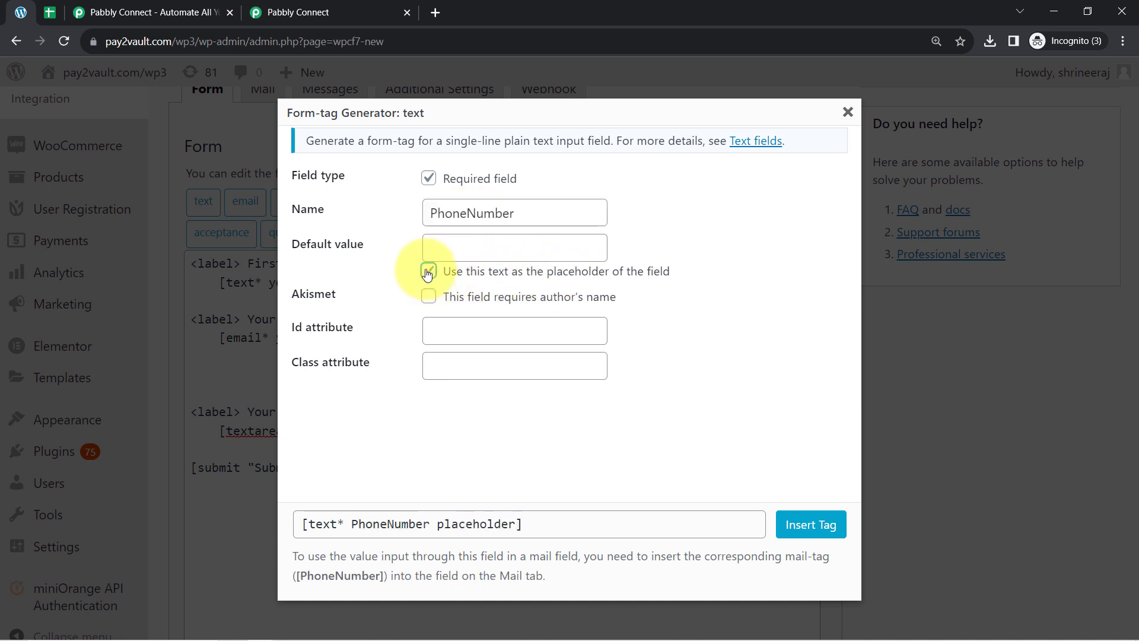
{"action": "left_click", "coordinate": [440, 221]}
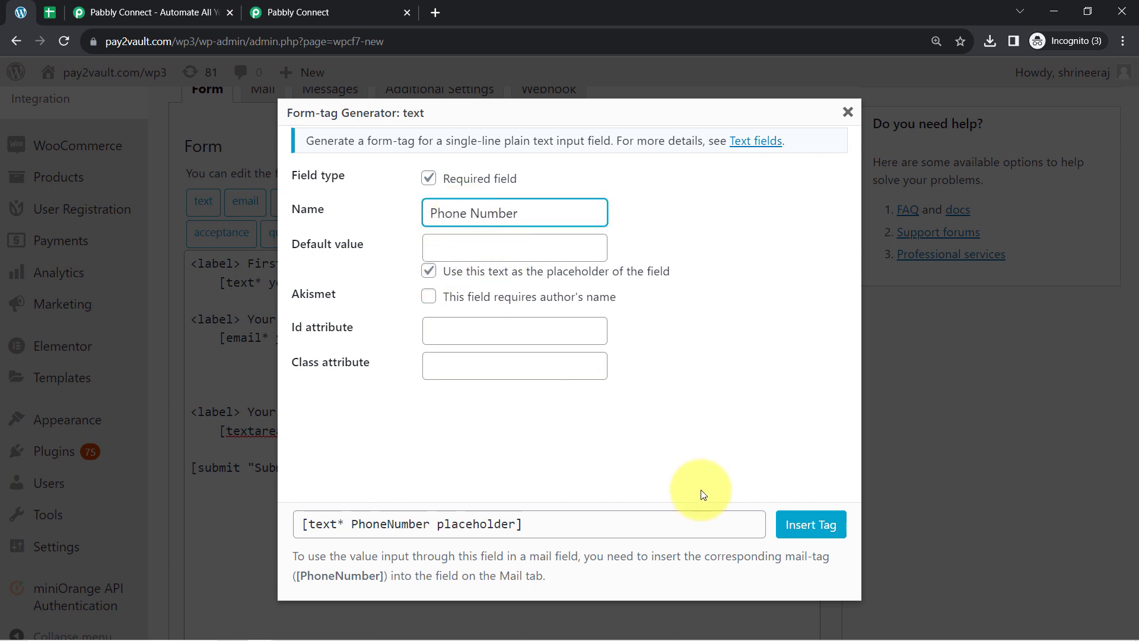
{"action": "left_click", "coordinate": [804, 534]}
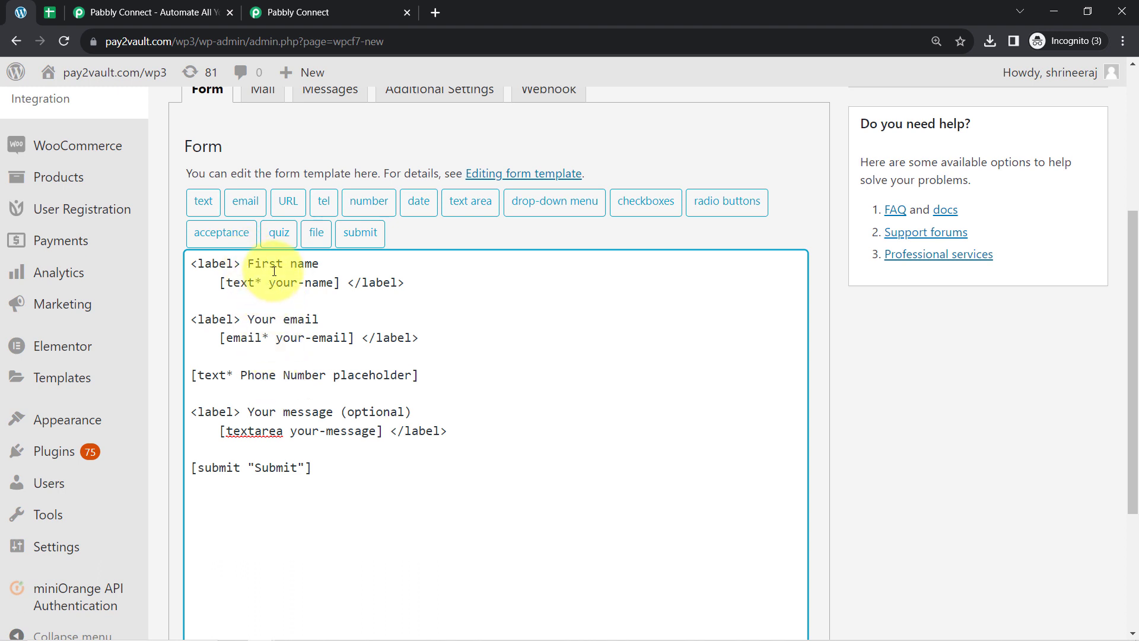
- Review the name, email and phone number fields in the form template and save the new contact form
{"action": "left_click_drag", "start_coordinate": [262, 265], "coordinate": [319, 265]}
{"action": "left_click_drag", "start_coordinate": [262, 320], "coordinate": [319, 321]}
{"action": "left_click_drag", "start_coordinate": [396, 376], "coordinate": [283, 376]}
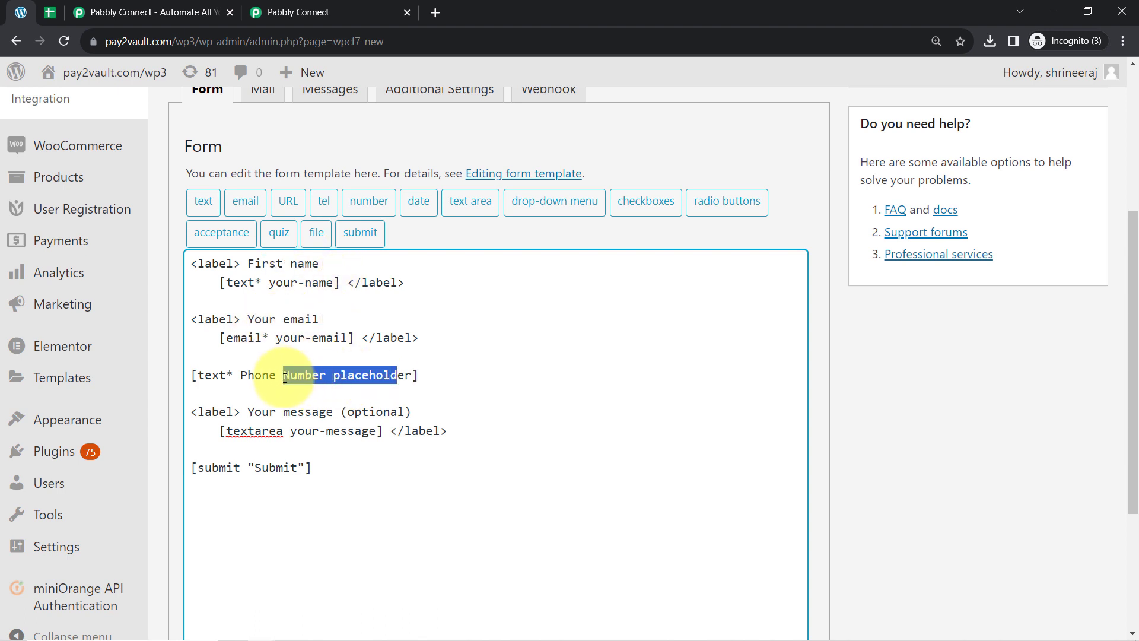
{"action": "double_click", "coordinate": [215, 321]}
{"action": "left_click", "coordinate": [397, 339]}
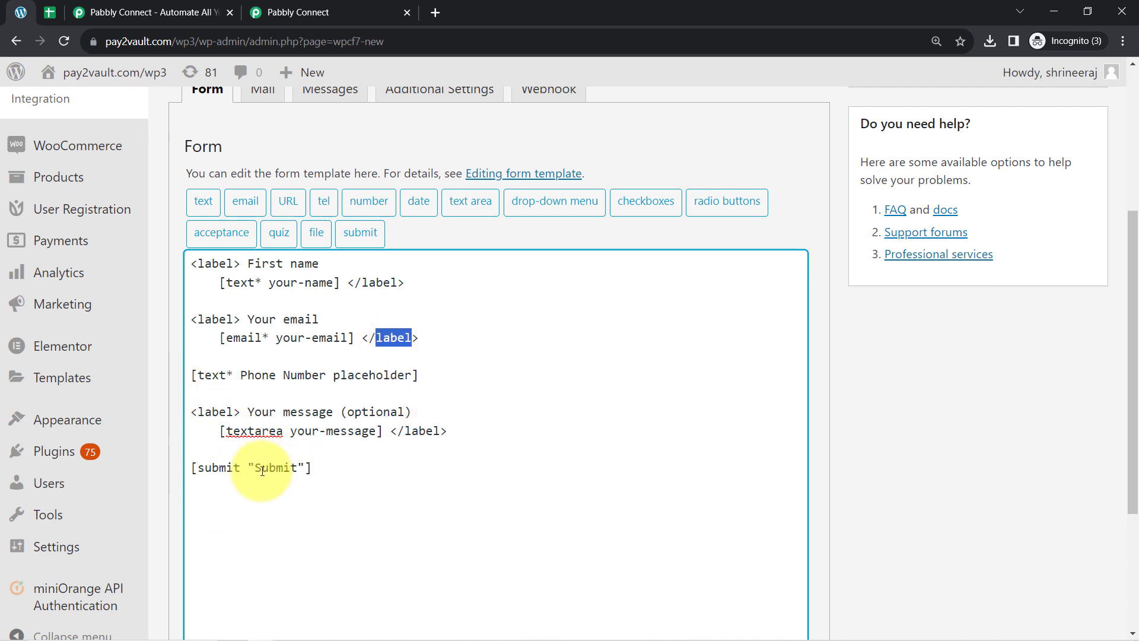
{"action": "scroll", "coordinate": [362, 335], "scroll_direction": "up", "scroll_amount": 5}
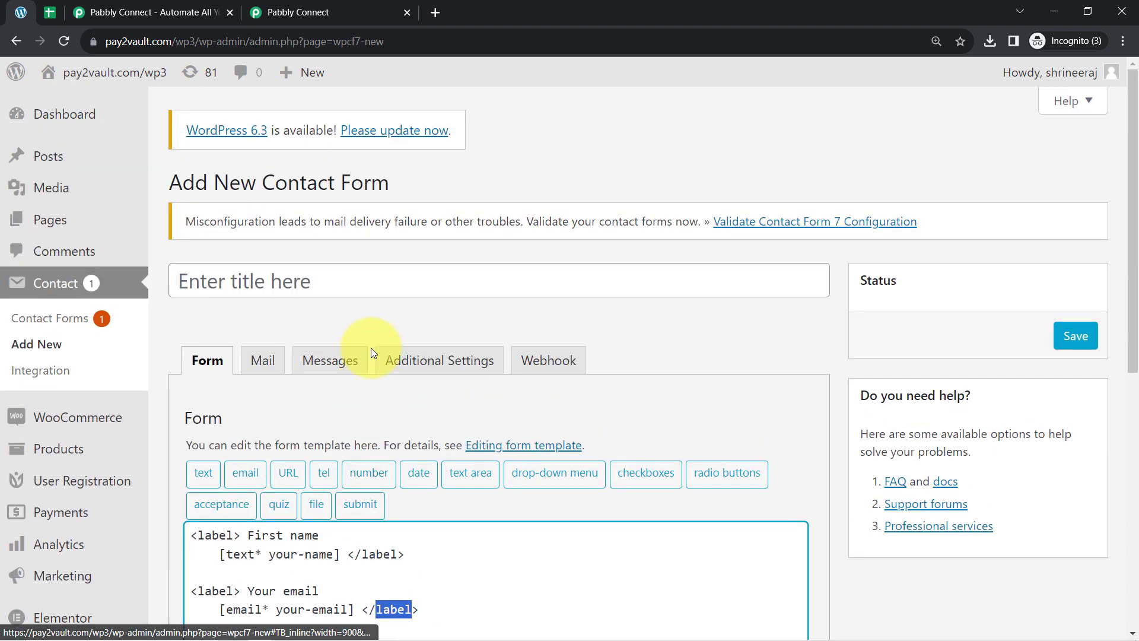
{"action": "scroll", "coordinate": [369, 344], "scroll_direction": "down", "scroll_amount": 4}
{"action": "scroll", "coordinate": [1098, 237], "scroll_direction": "up", "scroll_amount": 4}
{"action": "left_click", "coordinate": [1074, 337]}
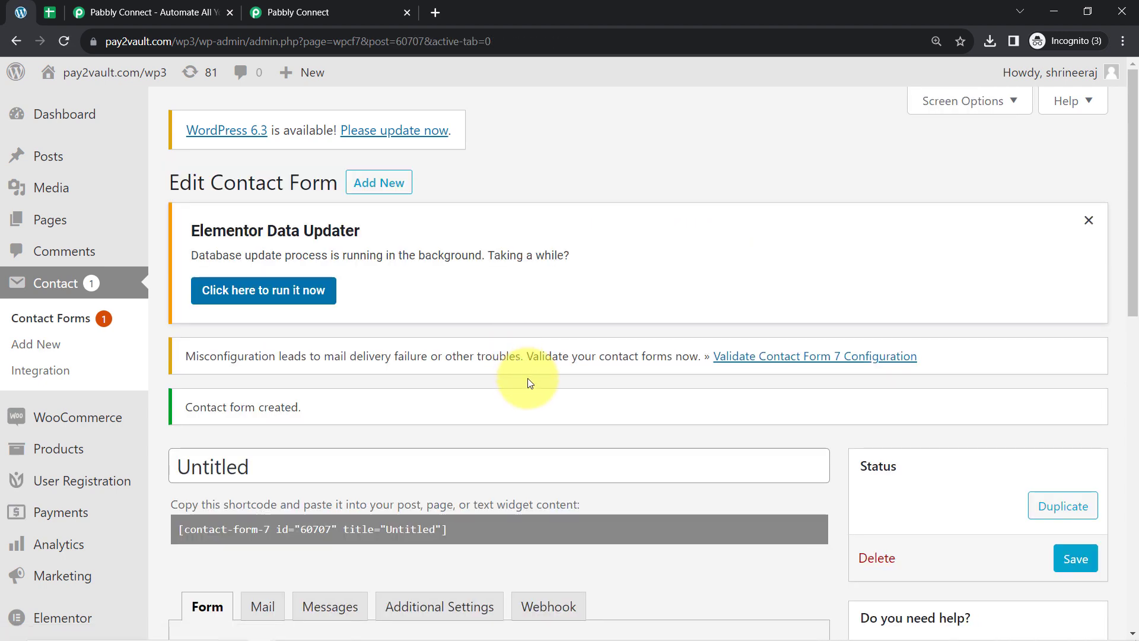
- Title the contact form "Enquiry Form for Interior Designing Services" and save it
{"action": "scroll", "coordinate": [354, 377], "scroll_direction": "down", "scroll_amount": 2}
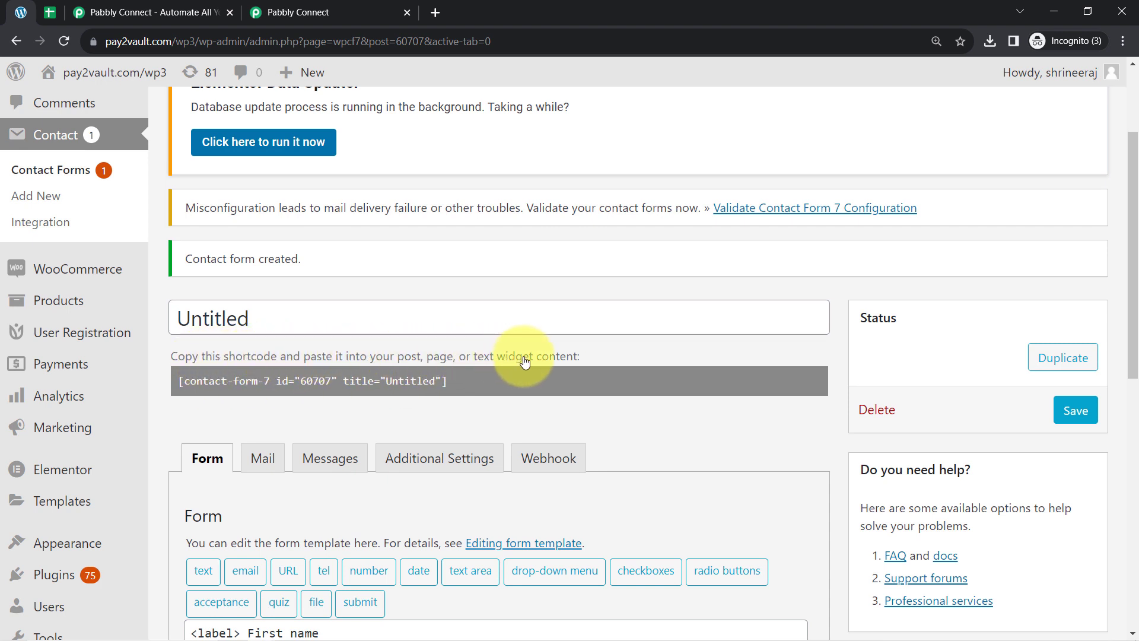
{"action": "left_click", "coordinate": [406, 383]}
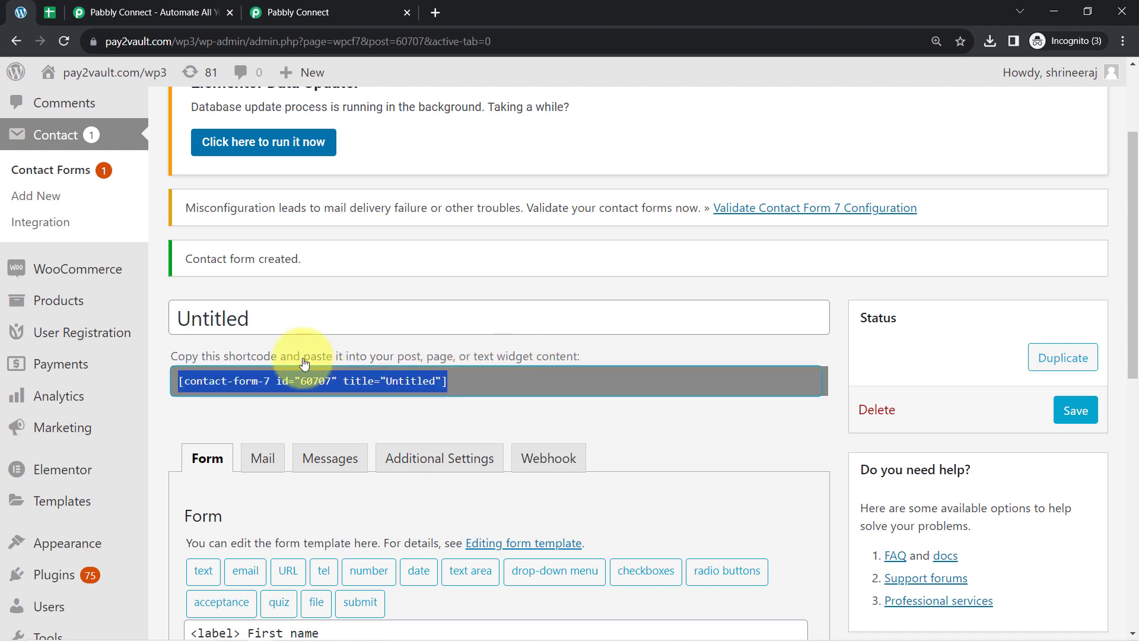
{"action": "double_click", "coordinate": [230, 319]}
{"action": "key", "text": "BackSpace"}
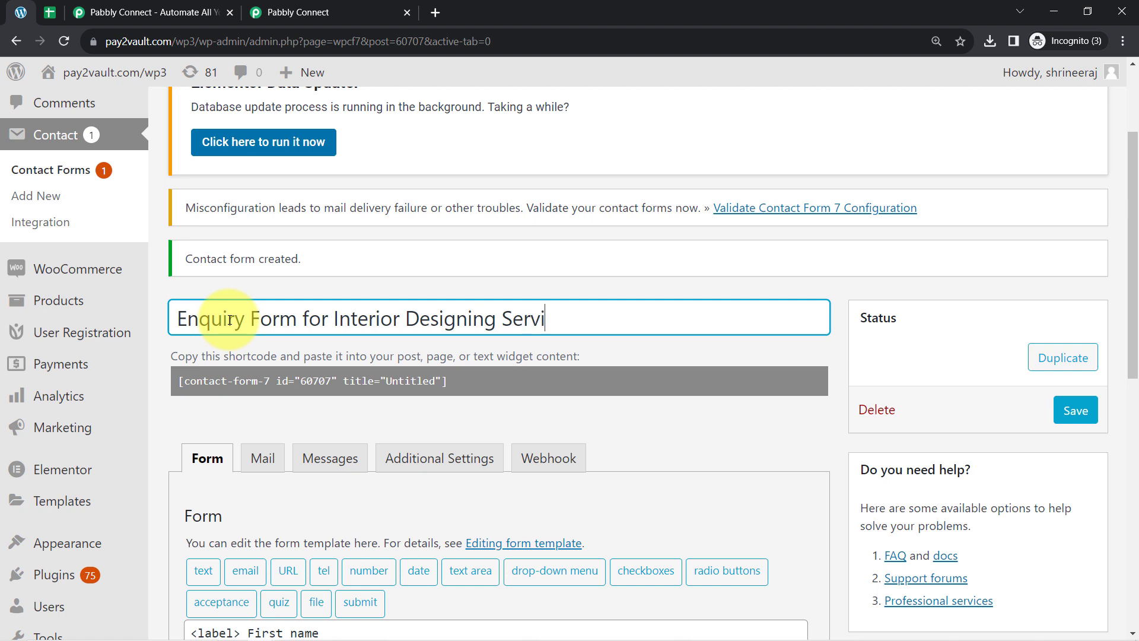
{"action": "left_click", "coordinate": [1076, 410]}
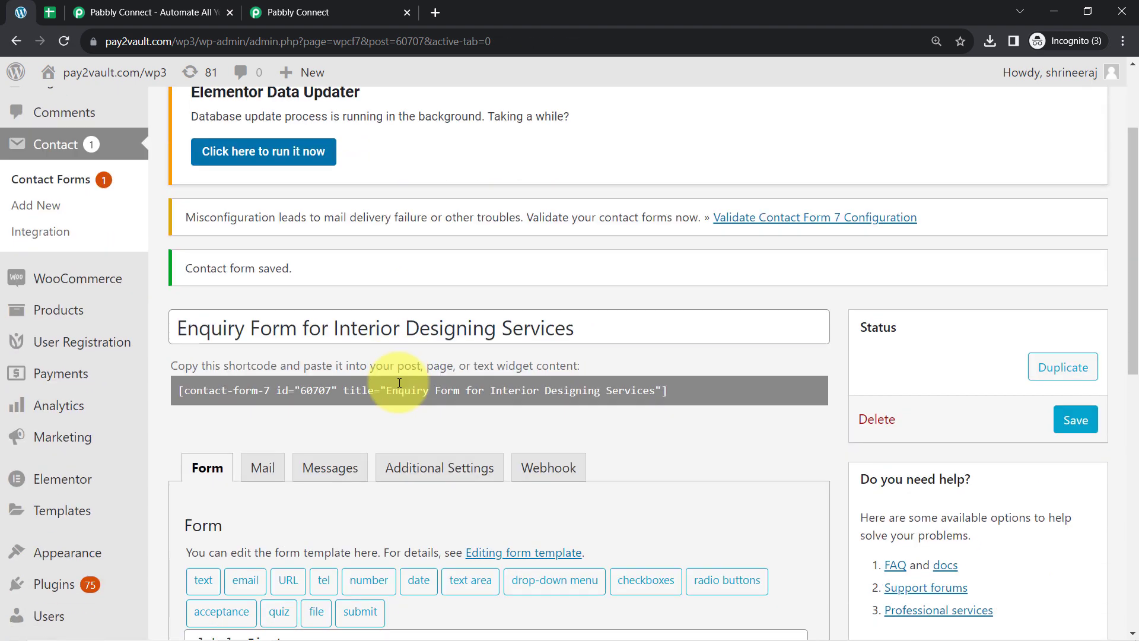
- Copy the shortcode of the saved contact form
{"action": "left_click", "coordinate": [342, 370]}
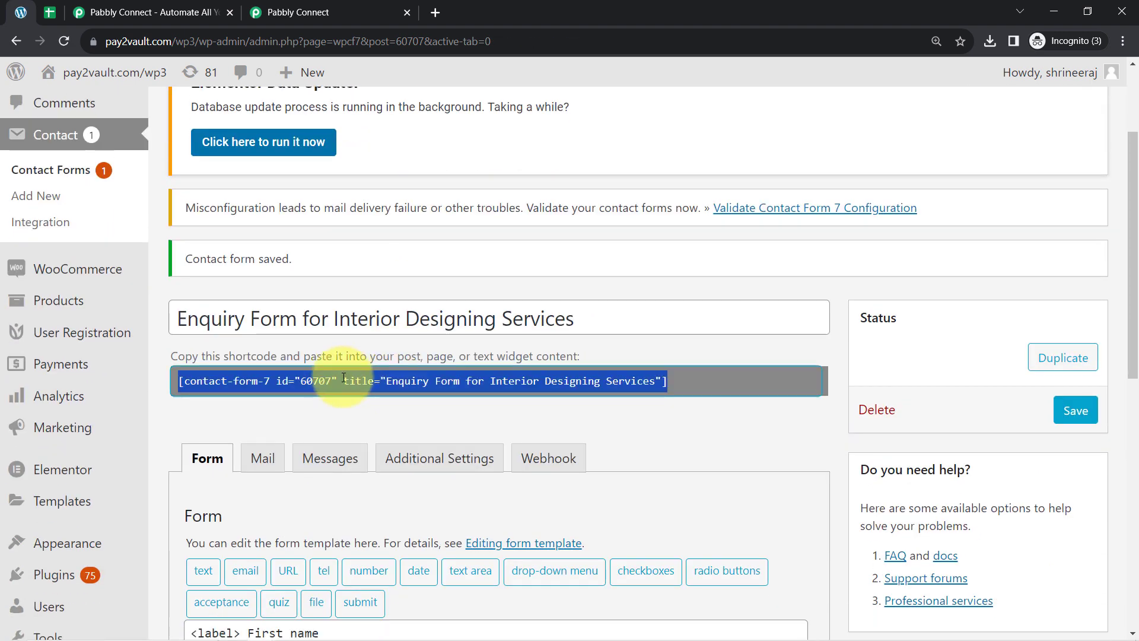
{"action": "left_click", "coordinate": [343, 378]}
{"action": "key", "text": "ctrl+c"}
- Add a new WordPress page and paste the contact form shortcode into its content
{"action": "scroll", "coordinate": [69, 349], "scroll_direction": "up", "scroll_amount": 2}
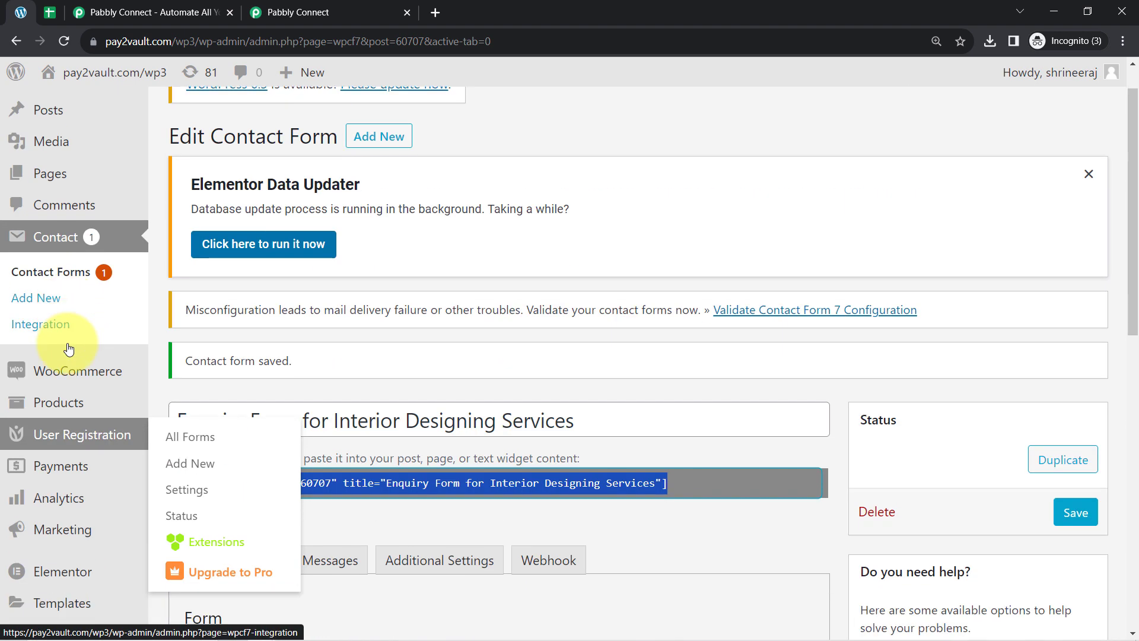
{"action": "scroll", "coordinate": [68, 349], "scroll_direction": "up", "scroll_amount": 1}
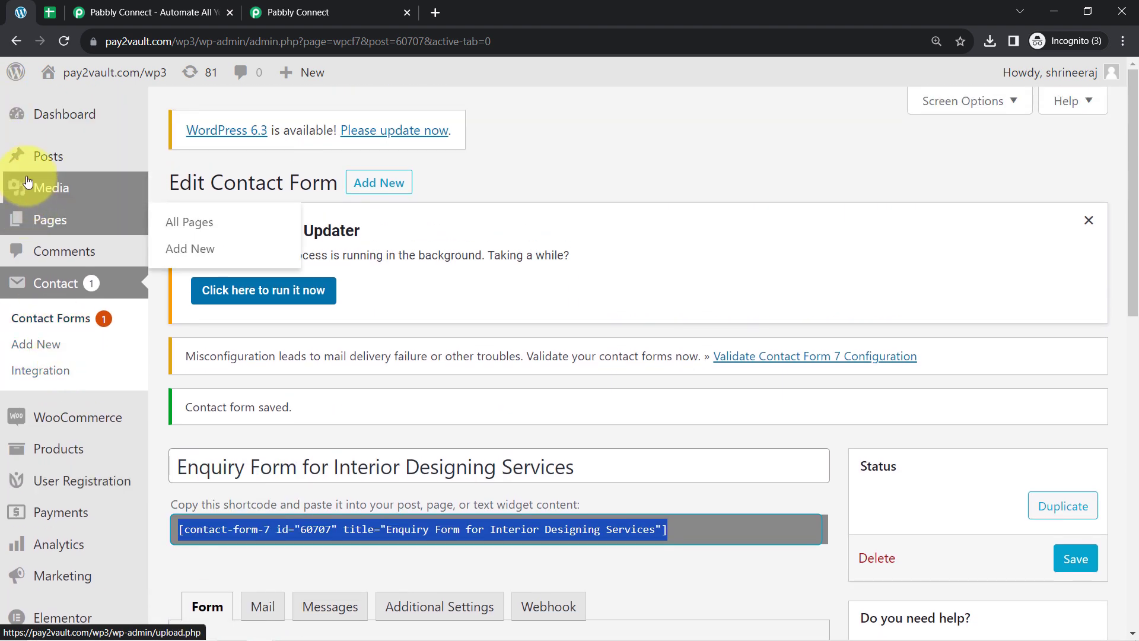
{"action": "left_click", "coordinate": [43, 220]}
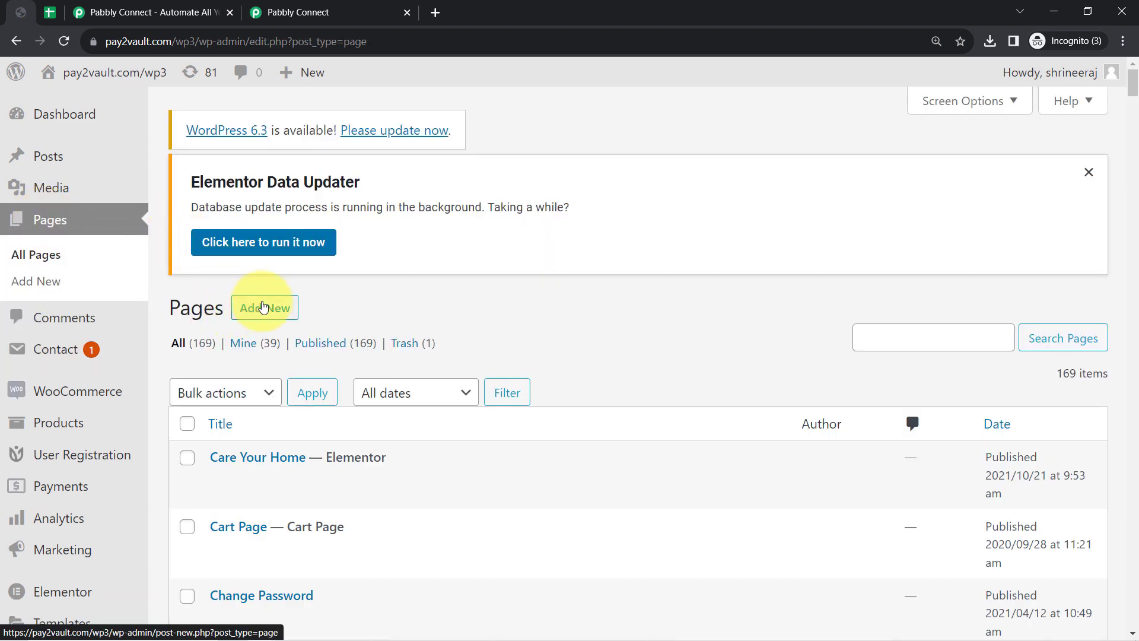
{"action": "scroll", "coordinate": [408, 315], "scroll_direction": "down", "scroll_amount": 1}
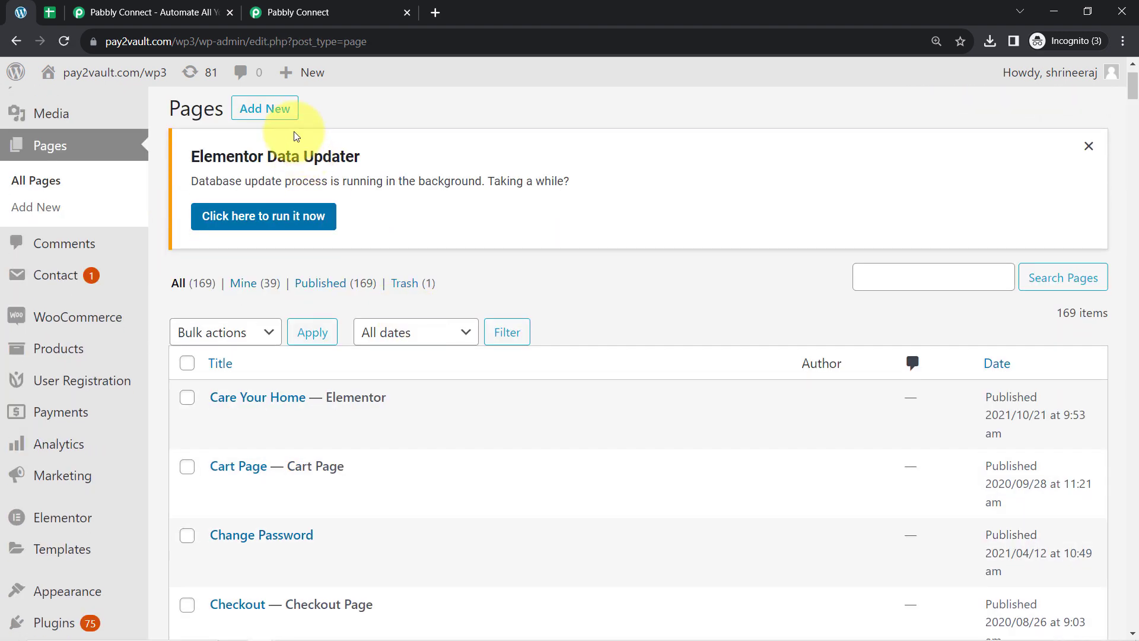
{"action": "left_click", "coordinate": [256, 115]}
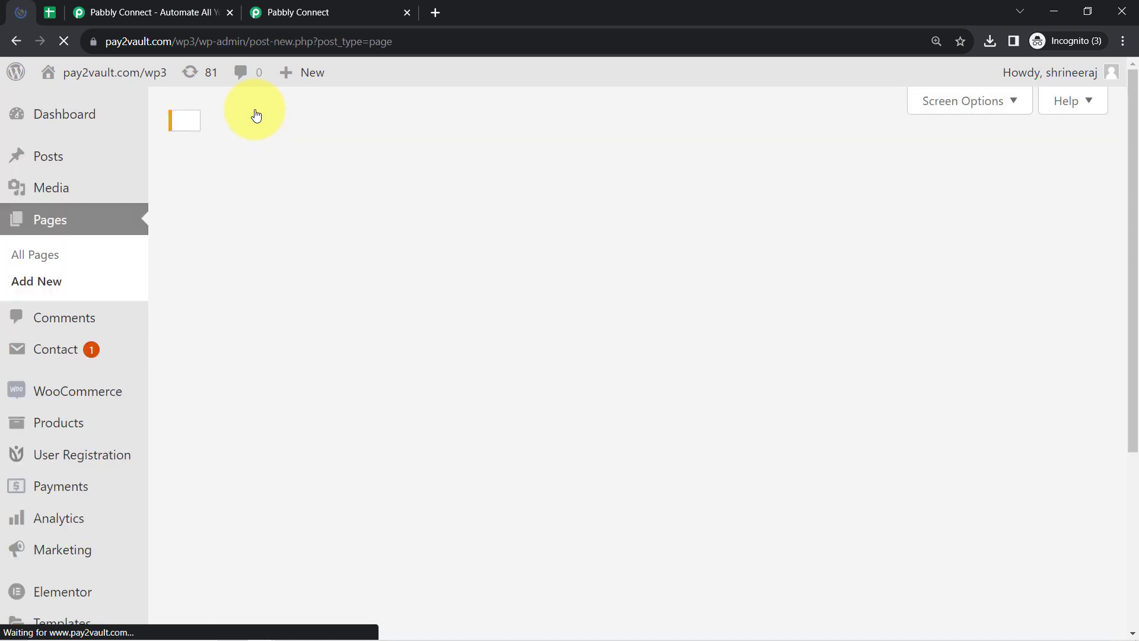
{"action": "scroll", "coordinate": [250, 378], "scroll_direction": "down", "scroll_amount": 3}
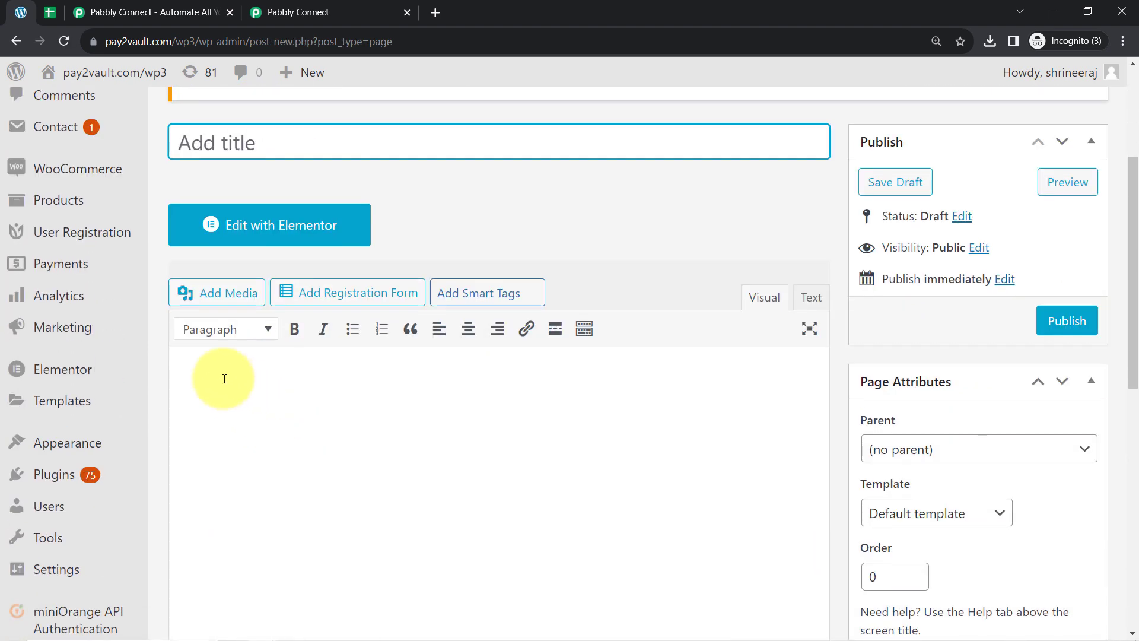
{"action": "left_click", "coordinate": [216, 369]}
{"action": "key", "text": "ctrl+v"}
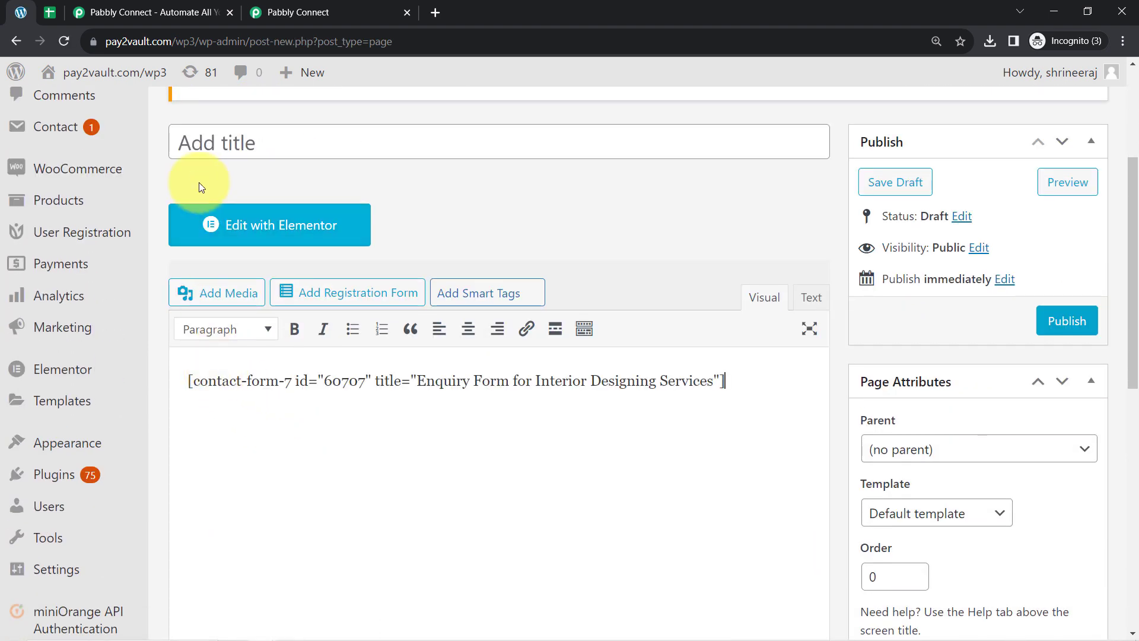
- Title the page "Enquiry Form For Interior Designing Services" and publish it
{"action": "left_click", "coordinate": [200, 151]}
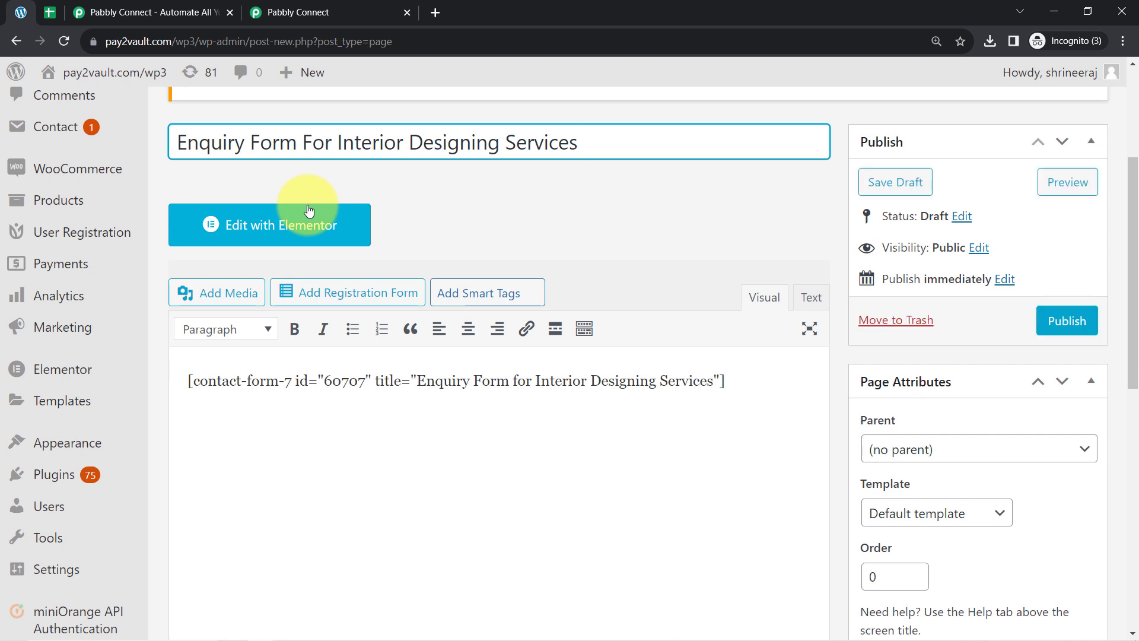
{"action": "left_click", "coordinate": [1047, 331]}
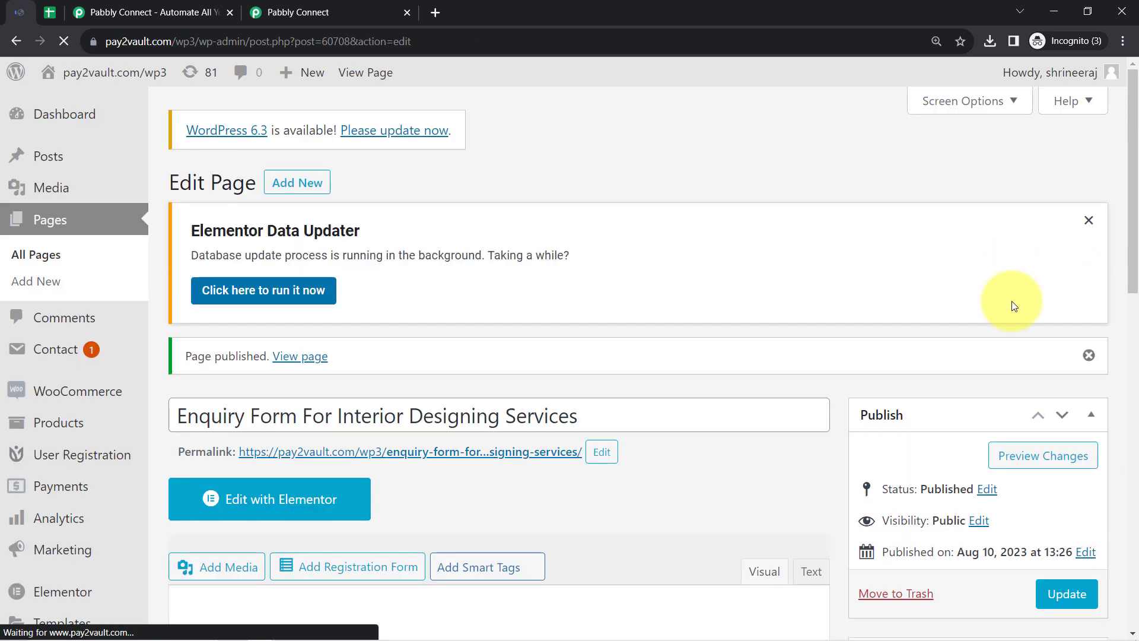
- Preview the published enquiry page and examine the form's title and its field labels
{"action": "left_click", "coordinate": [1043, 457]}
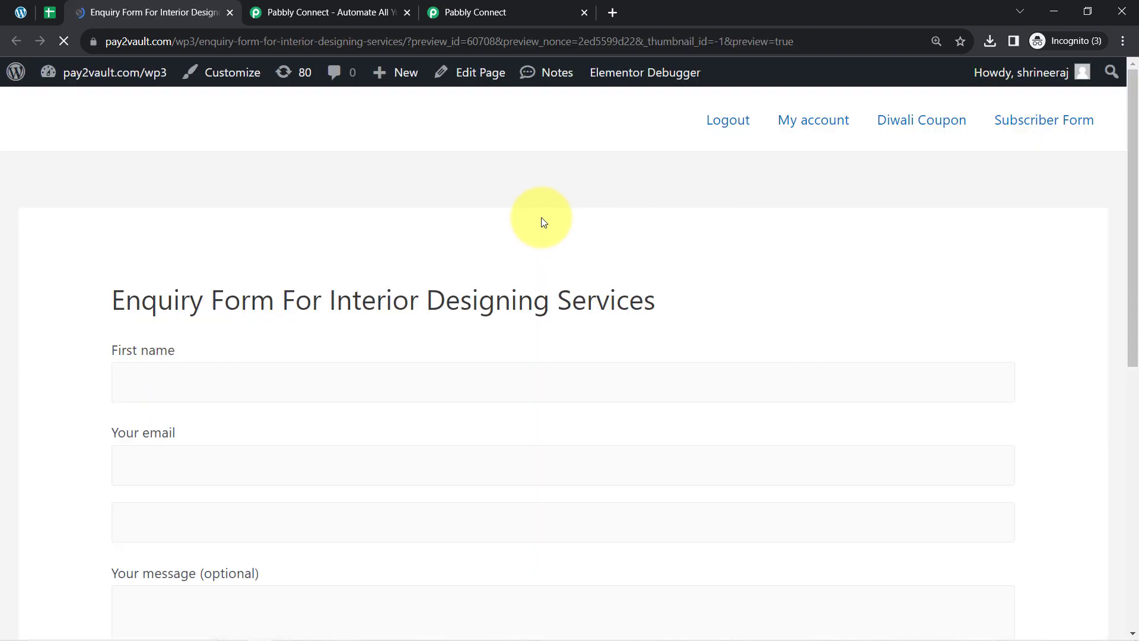
{"action": "left_click_drag", "start_coordinate": [125, 300], "coordinate": [458, 274]}
{"action": "scroll", "coordinate": [364, 262], "scroll_direction": "down", "scroll_amount": 4}
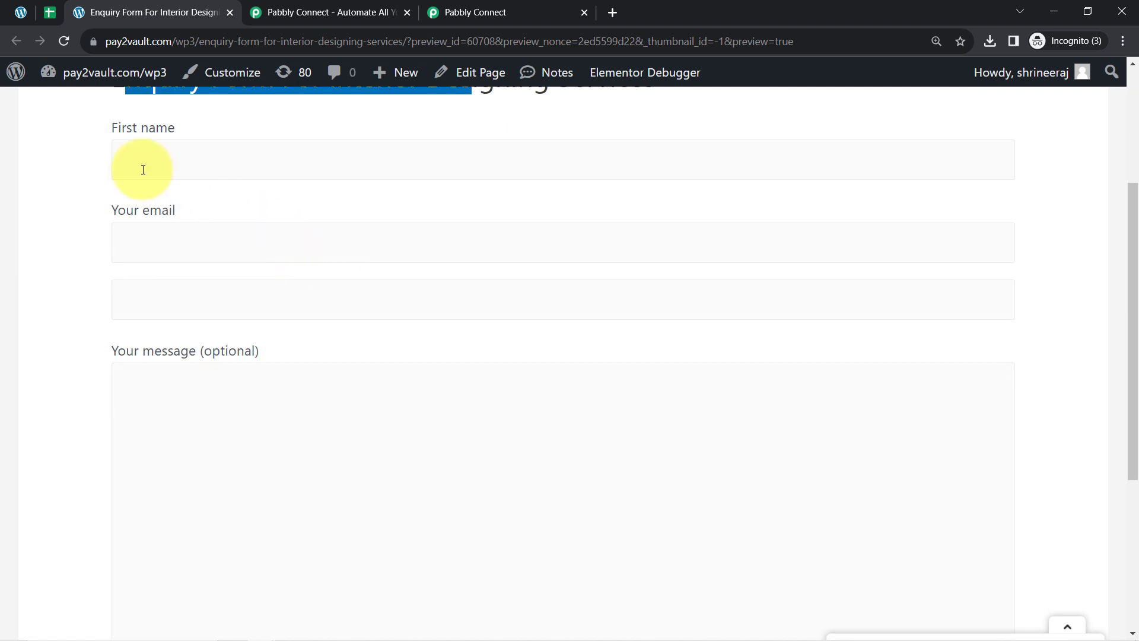
{"action": "left_click_drag", "start_coordinate": [119, 137], "coordinate": [188, 137]}
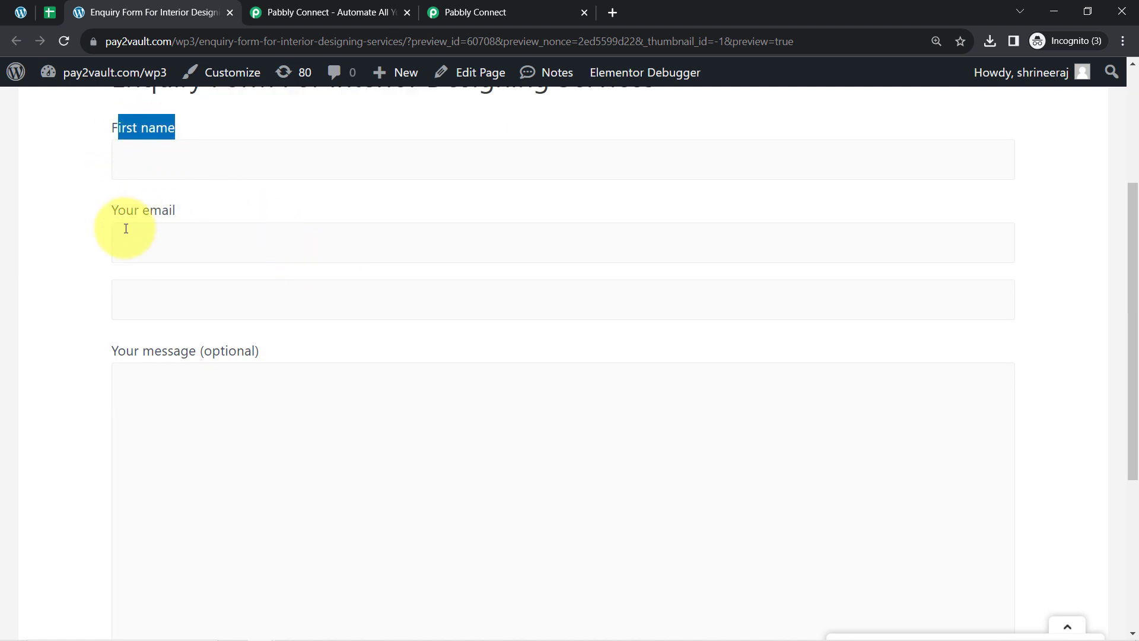
{"action": "left_click_drag", "start_coordinate": [115, 220], "coordinate": [178, 219]}
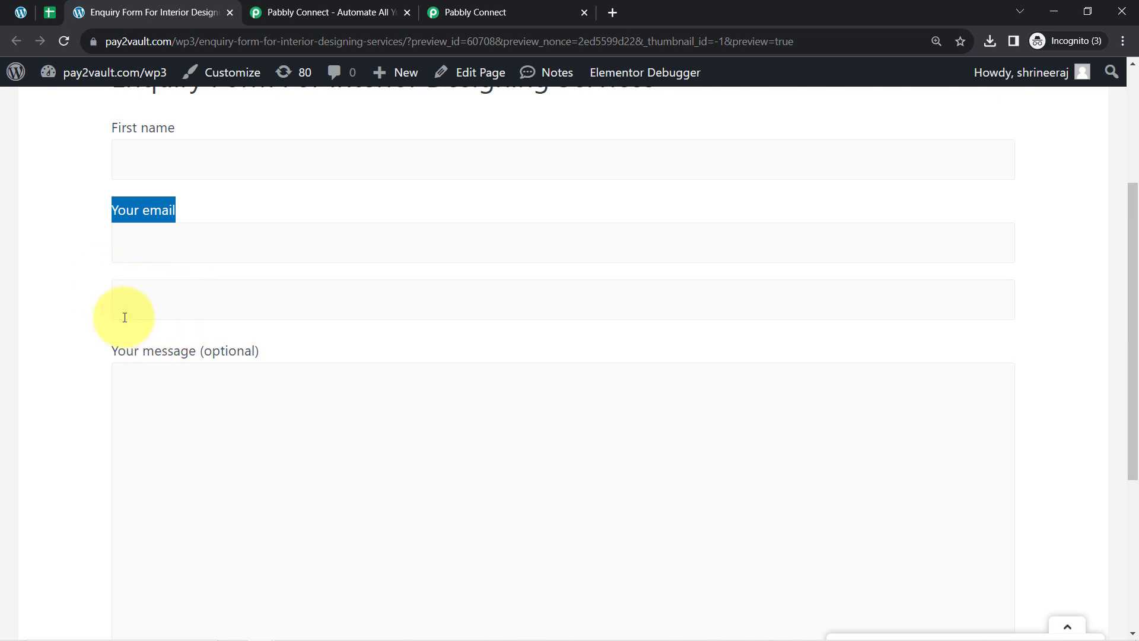
- Return to the WordPress admin and open the "Enquiry Form for Interior Designing Services" contact form with id 60707 for editing
{"action": "left_click", "coordinate": [21, 12]}
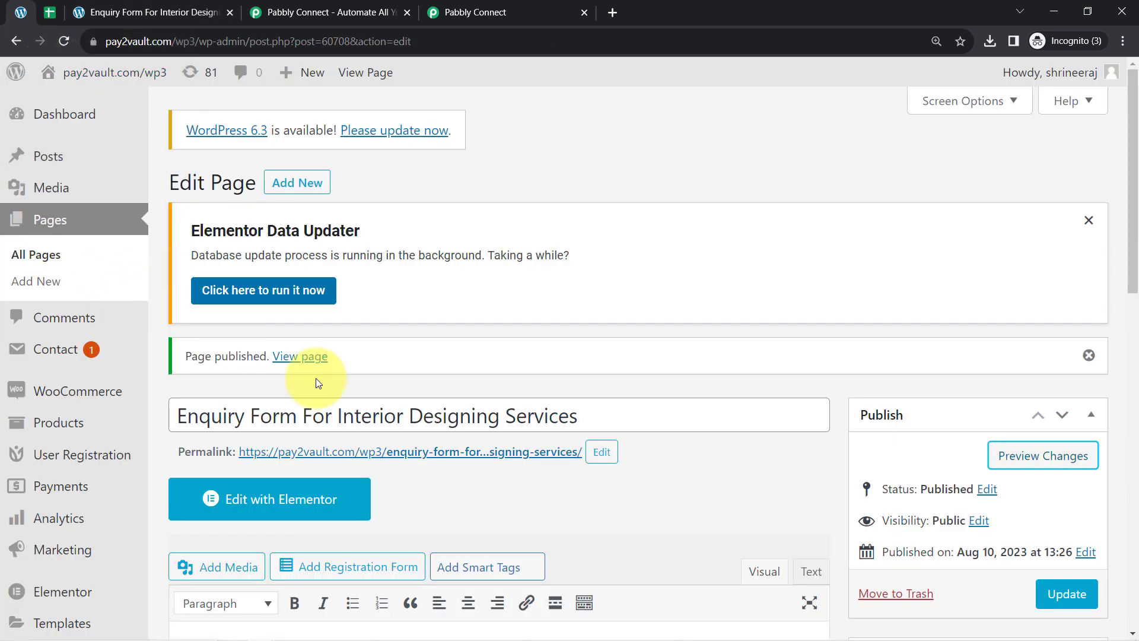
{"action": "scroll", "coordinate": [473, 407], "scroll_direction": "down", "scroll_amount": 4}
{"action": "scroll", "coordinate": [465, 413], "scroll_direction": "up", "scroll_amount": 1}
{"action": "scroll", "coordinate": [242, 320], "scroll_direction": "down", "scroll_amount": 2}
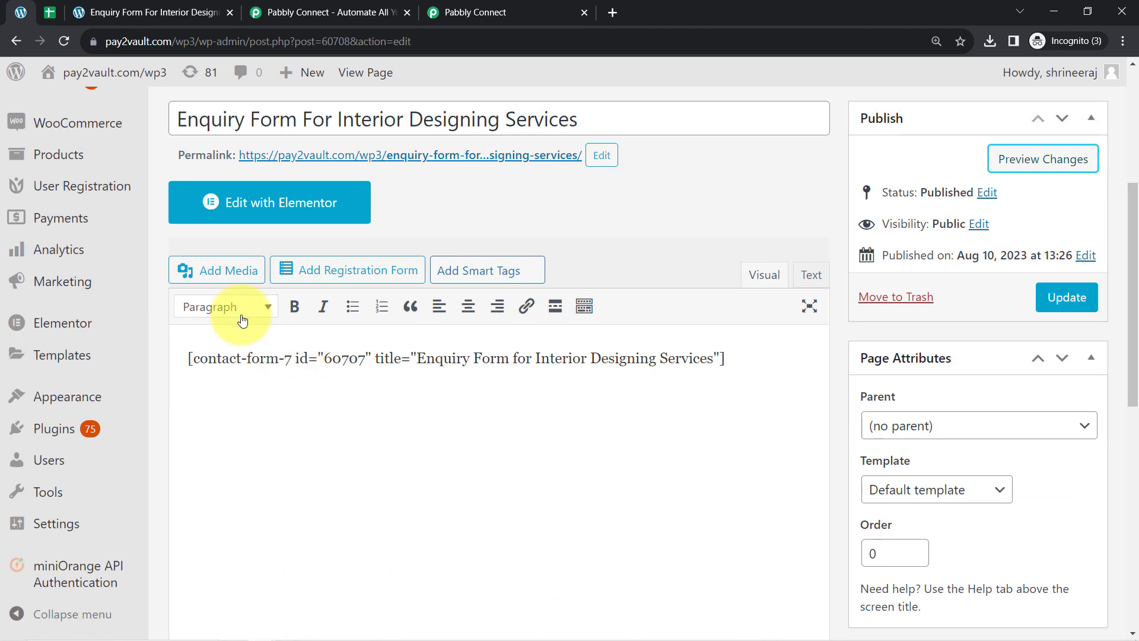
{"action": "scroll", "coordinate": [51, 350], "scroll_direction": "up", "scroll_amount": 3}
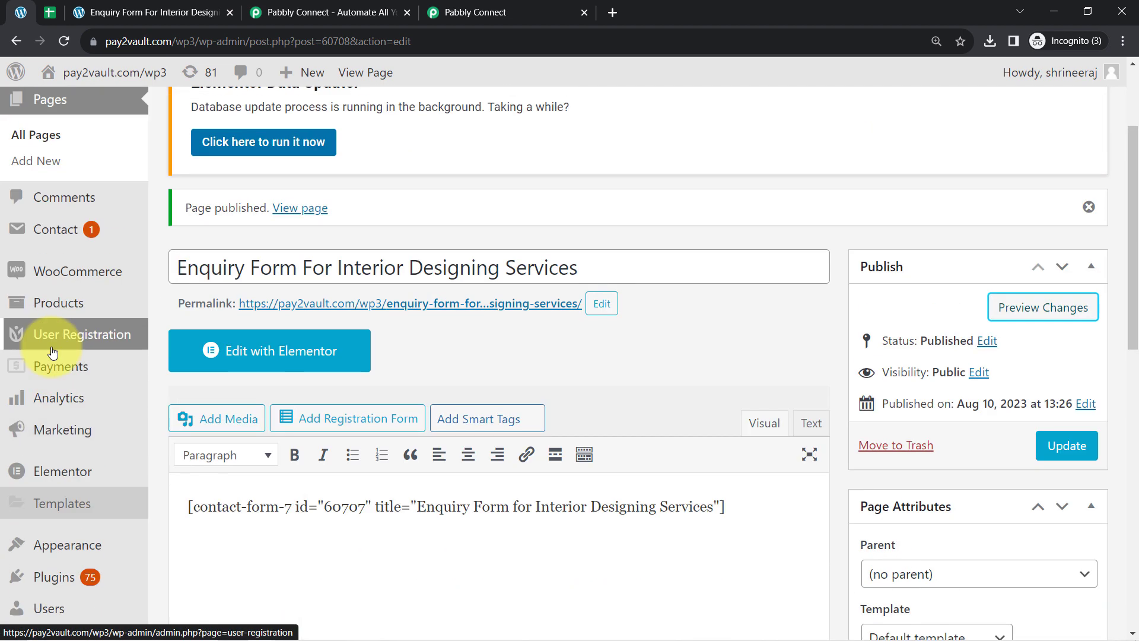
{"action": "scroll", "coordinate": [52, 352], "scroll_direction": "down", "scroll_amount": 2}
{"action": "mouse_move", "coordinate": [53, 154]}
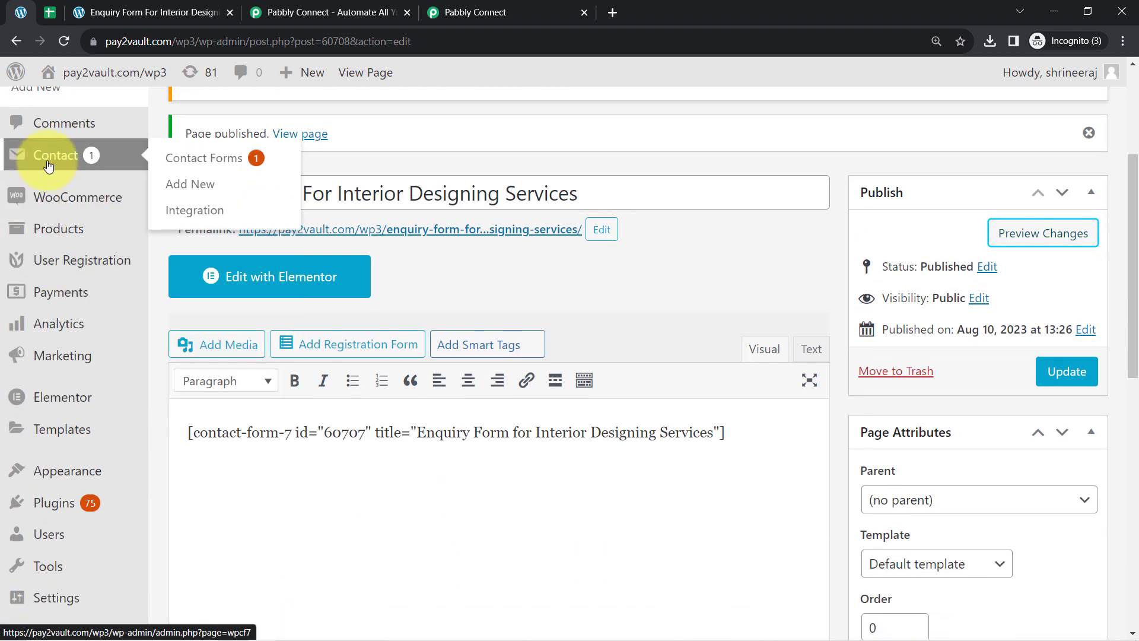
{"action": "left_click", "coordinate": [190, 165]}
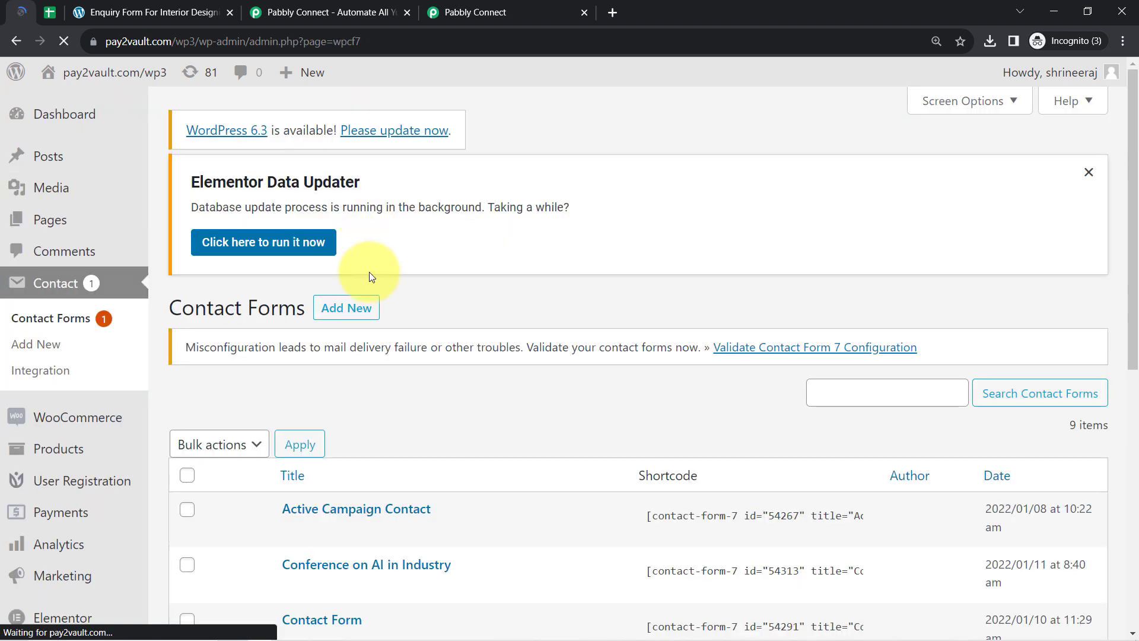
{"action": "scroll", "coordinate": [359, 332], "scroll_direction": "down", "scroll_amount": 3}
{"action": "scroll", "coordinate": [368, 350], "scroll_direction": "down", "scroll_amount": 2}
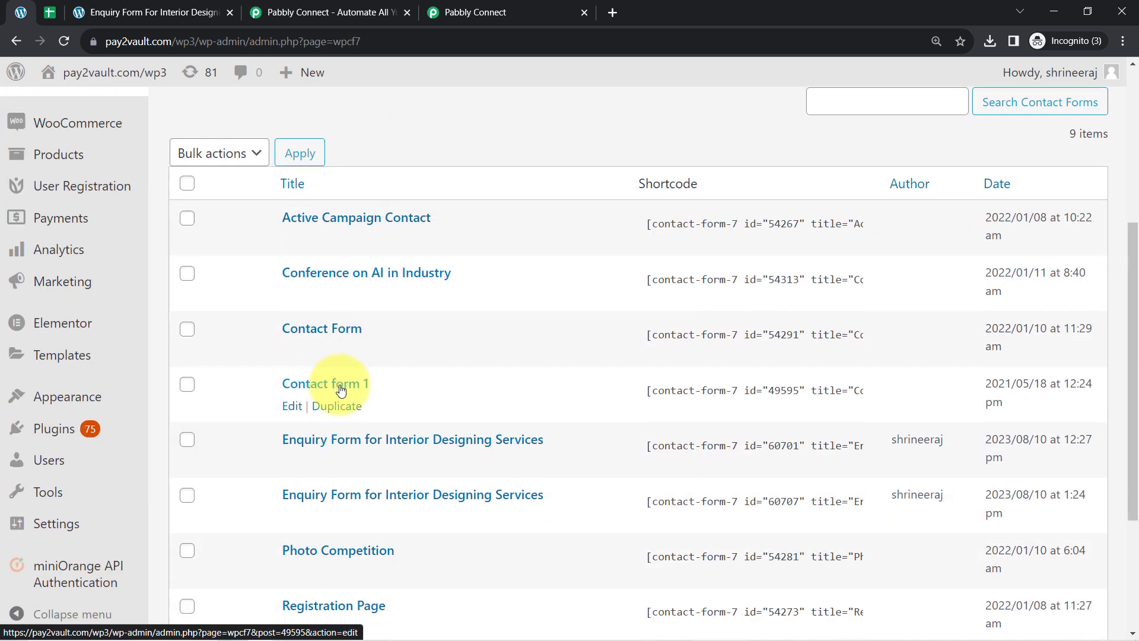
{"action": "scroll", "coordinate": [356, 332], "scroll_direction": "down", "scroll_amount": 3}
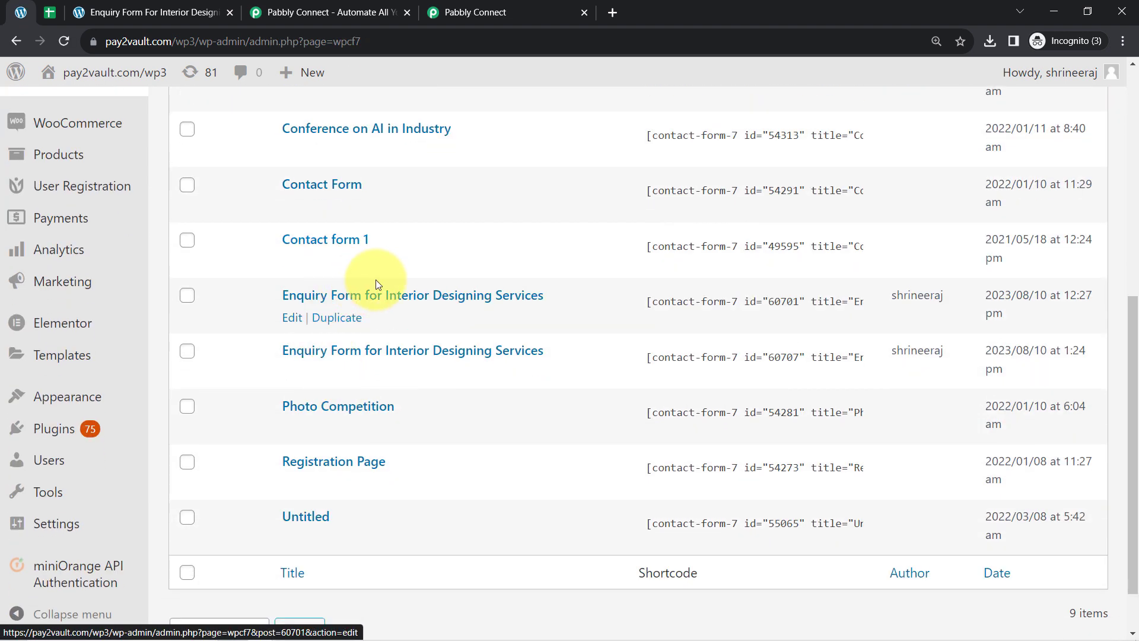
{"action": "left_click", "coordinate": [291, 318]}
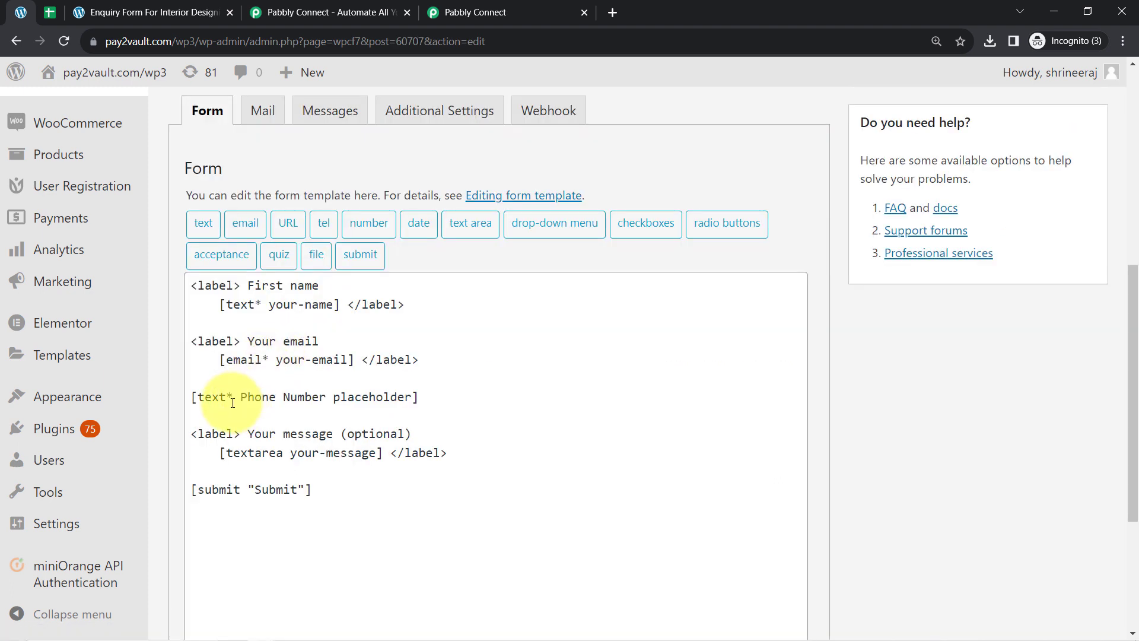
- Wrap the phone number field in a "Your Phone Number" label and change the first field's label to "First Name"
{"action": "left_click_drag", "start_coordinate": [240, 397], "coordinate": [331, 397]}
{"action": "left_click", "coordinate": [334, 402]}
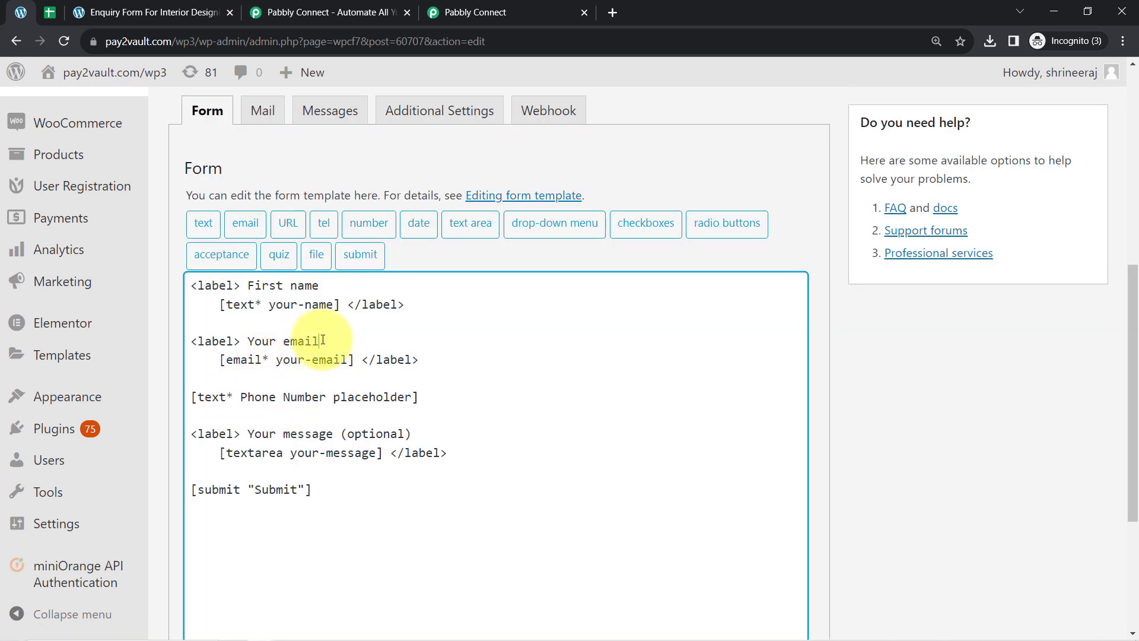
{"action": "left_click_drag", "start_coordinate": [322, 340], "coordinate": [174, 342]}
{"action": "left_click", "coordinate": [206, 382]}
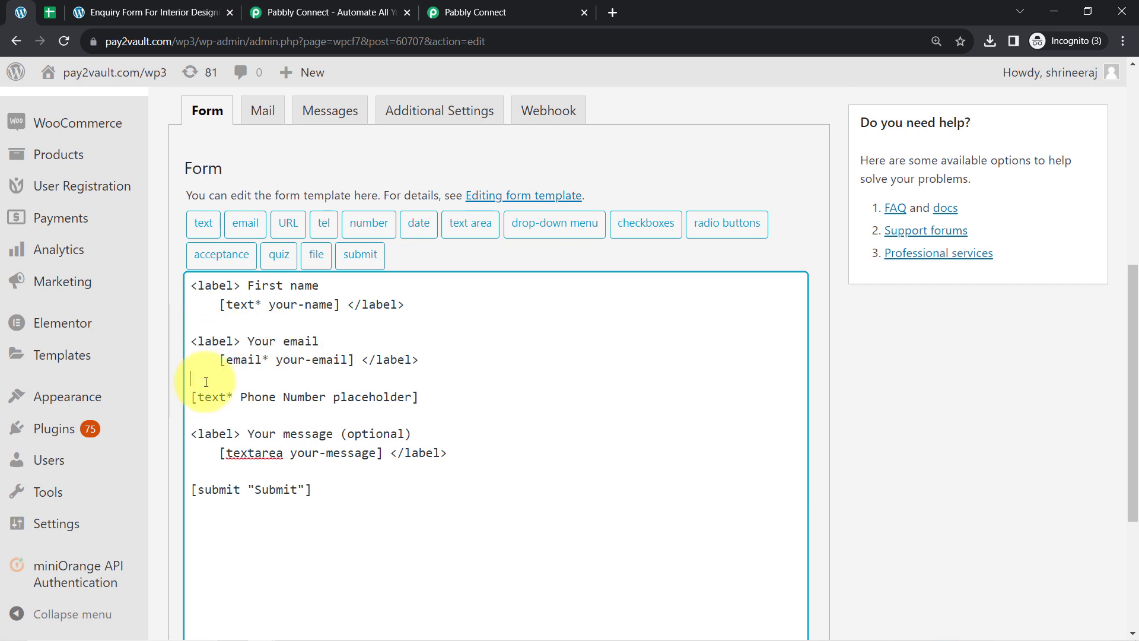
{"action": "key", "text": "Return"}
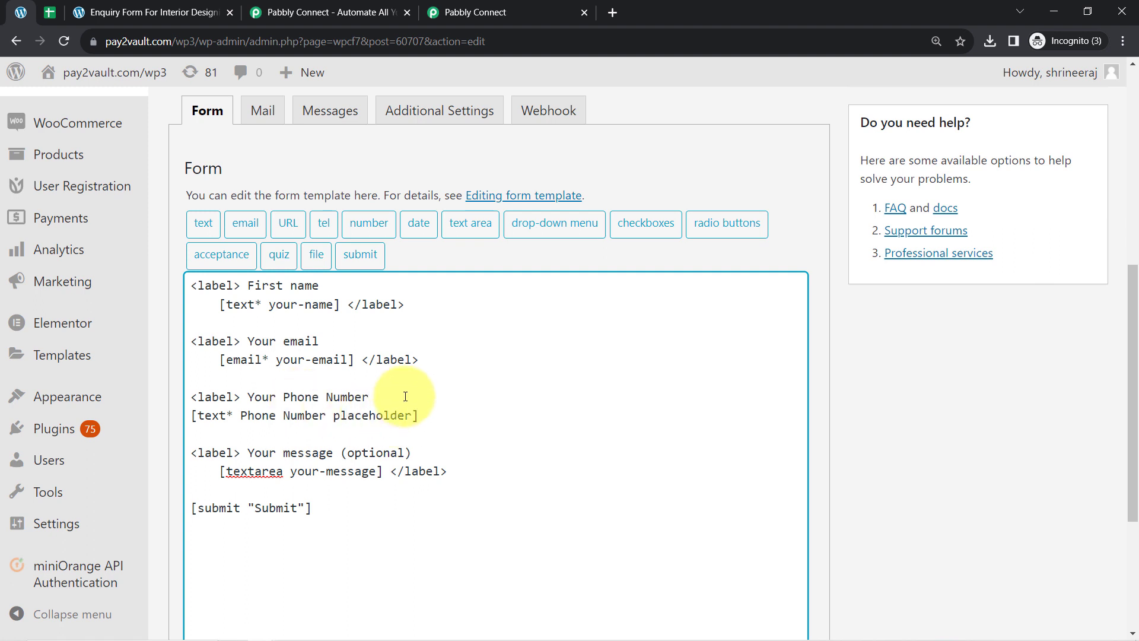
{"action": "left_click_drag", "start_coordinate": [419, 360], "coordinate": [362, 368]}
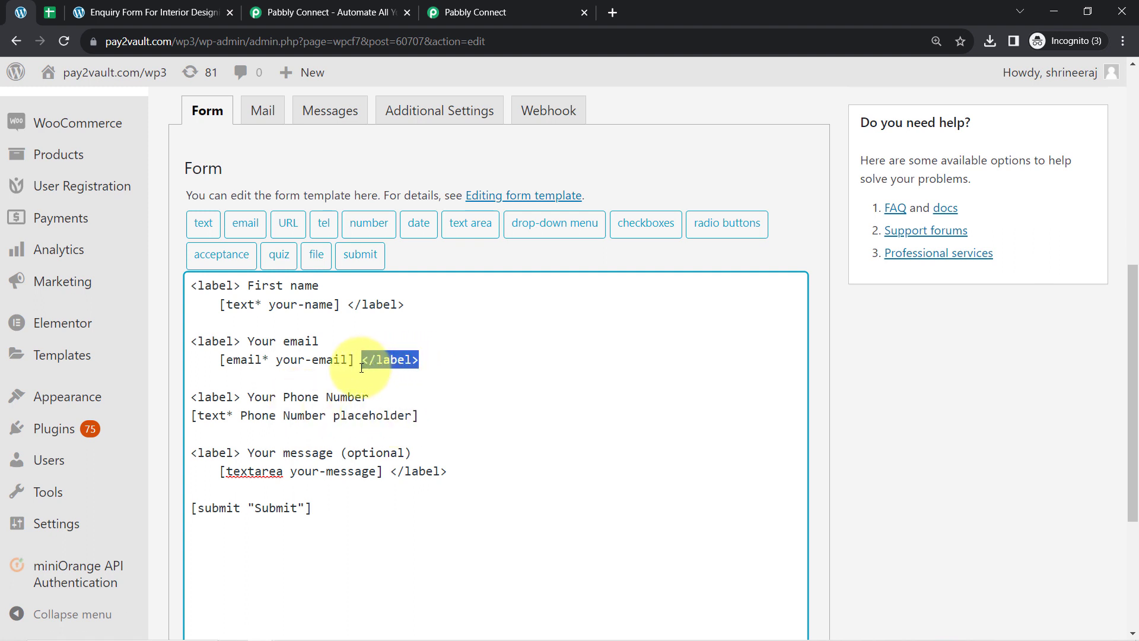
{"action": "left_click_drag", "start_coordinate": [239, 397], "coordinate": [202, 403]}
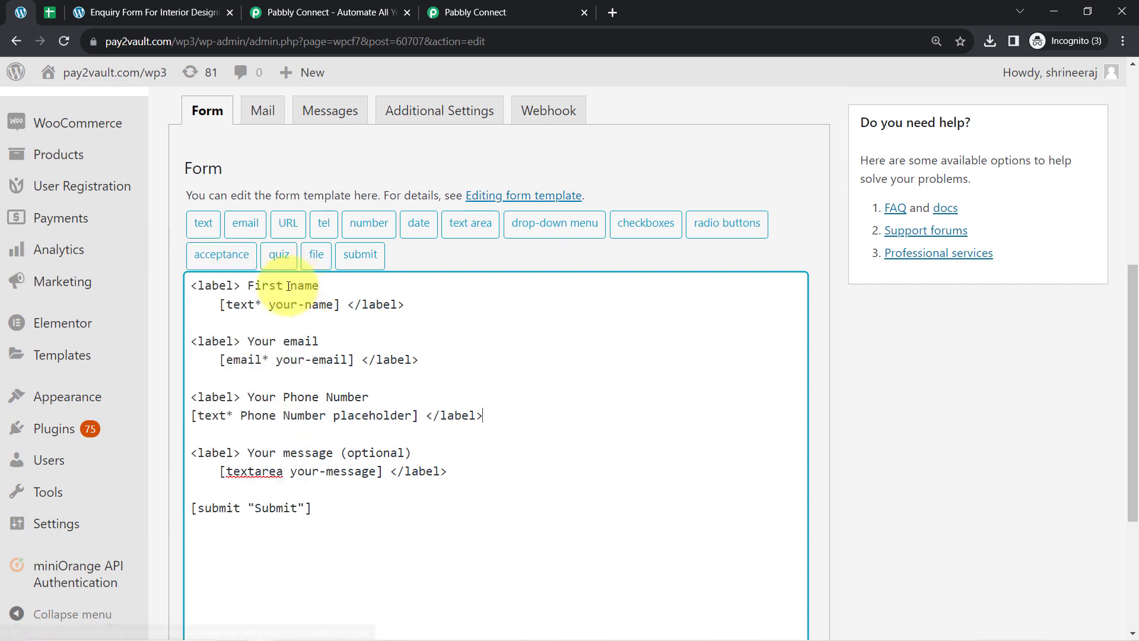
{"action": "type", "text": "N"}
- Insert a required drop-down menu below the message field with the options Office, Restaurant, Hotel and Salon
{"action": "left_click", "coordinate": [453, 473]}
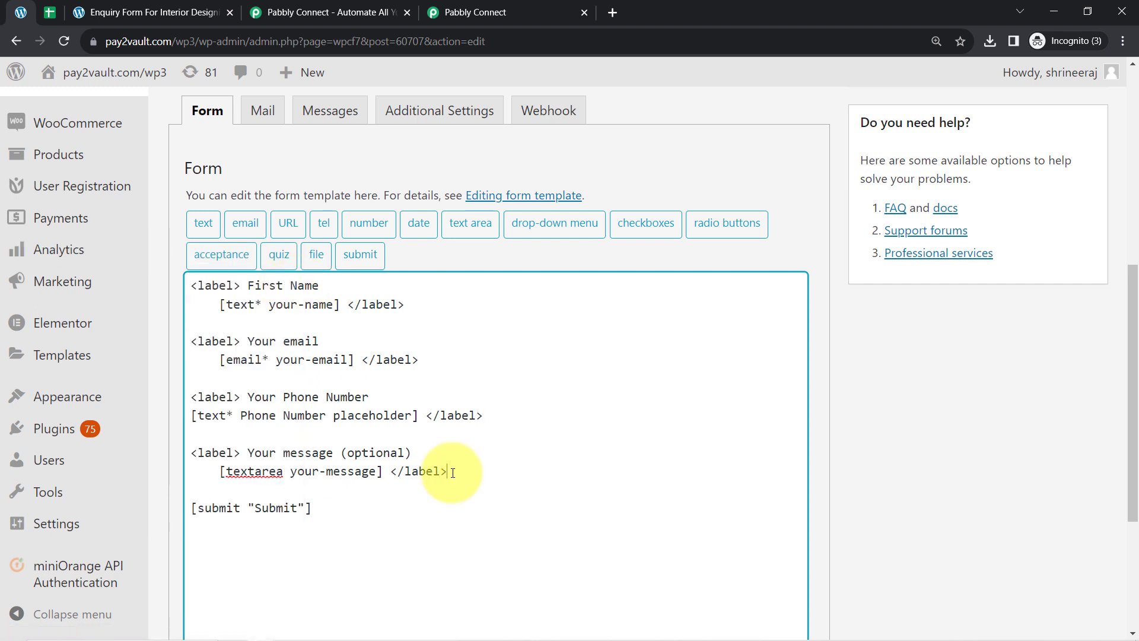
{"action": "key", "text": "Return"}
{"action": "key", "text": "Return"}
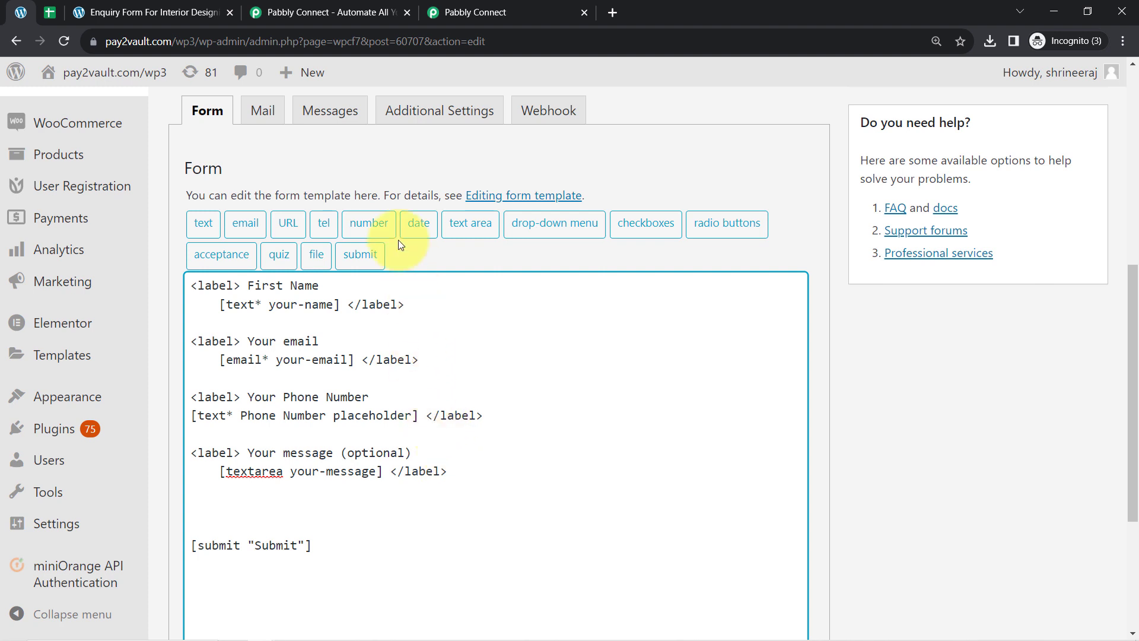
{"action": "left_click", "coordinate": [558, 226]}
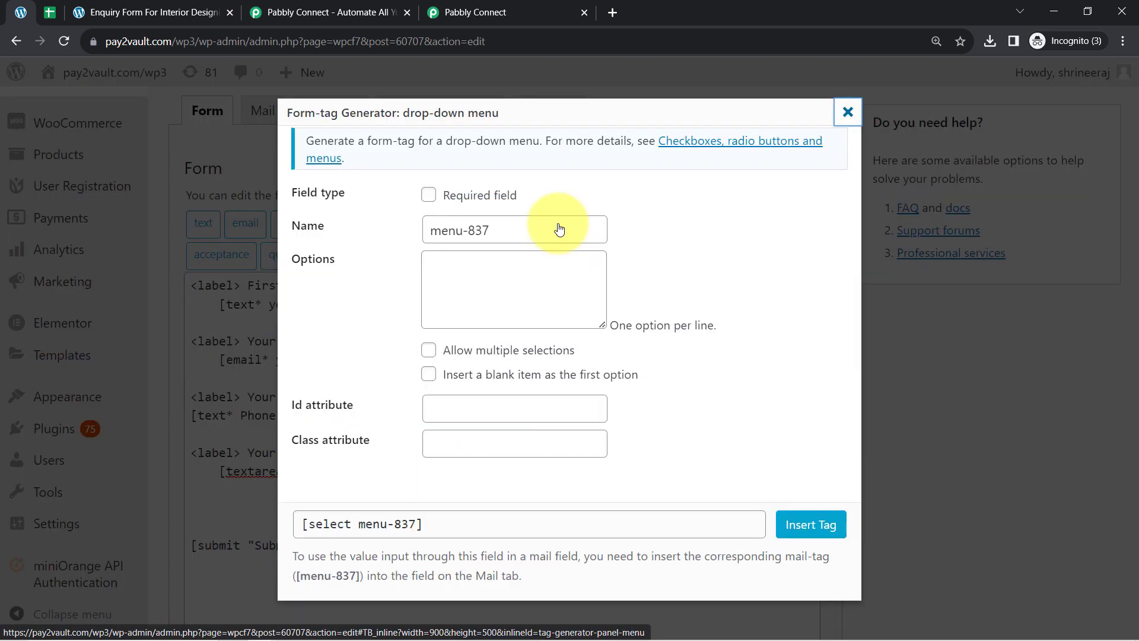
{"action": "left_click", "coordinate": [439, 273]}
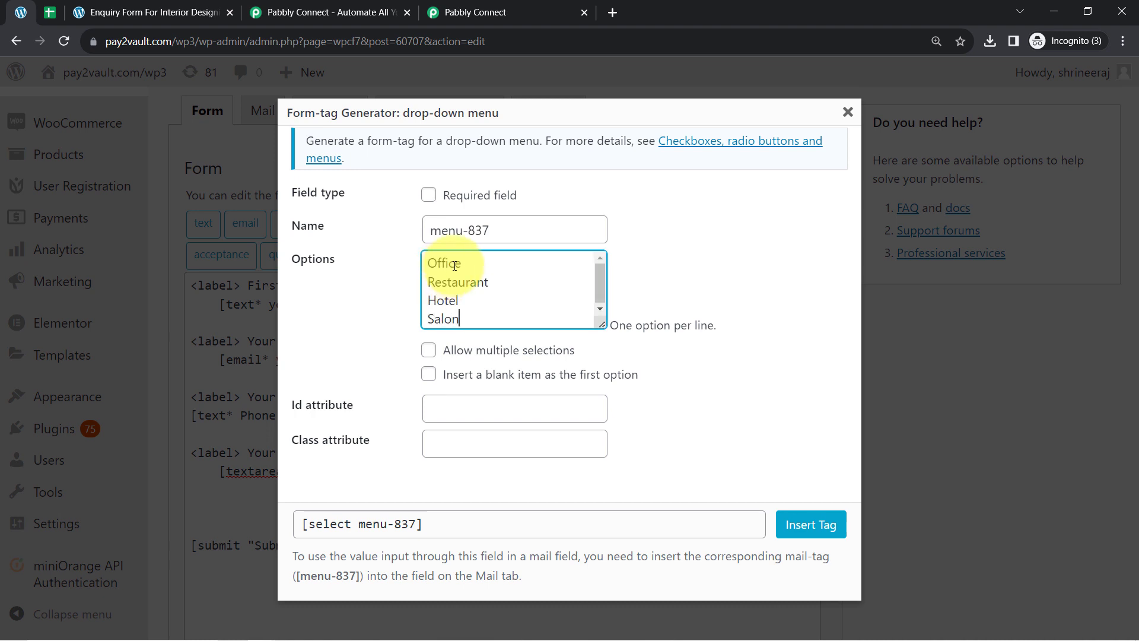
{"action": "left_click", "coordinate": [429, 196]}
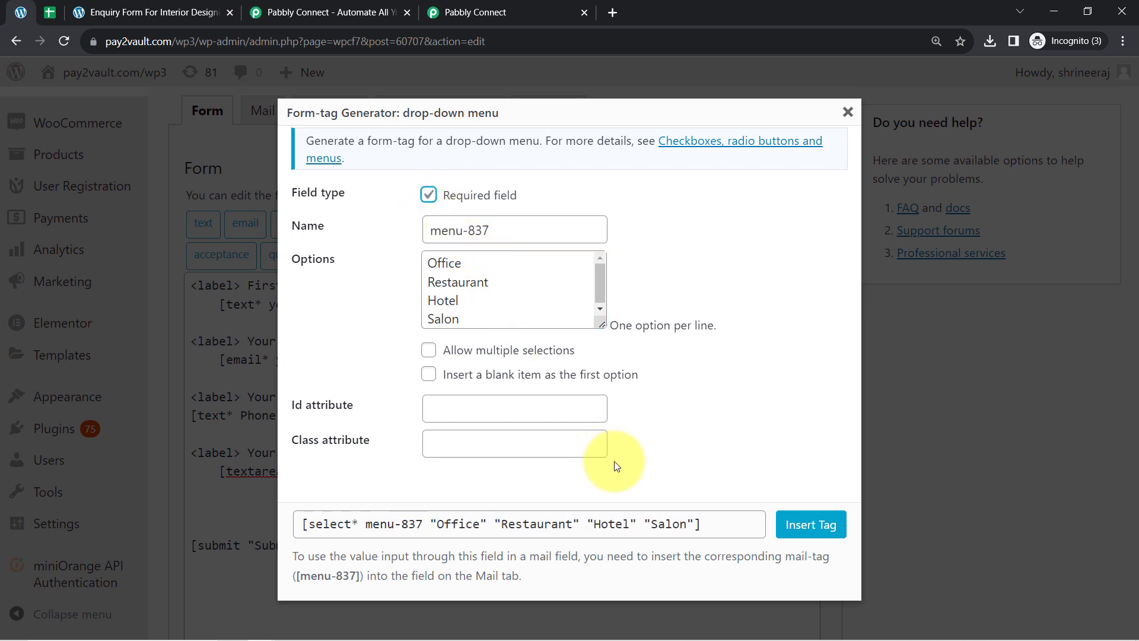
{"action": "left_click", "coordinate": [811, 525]}
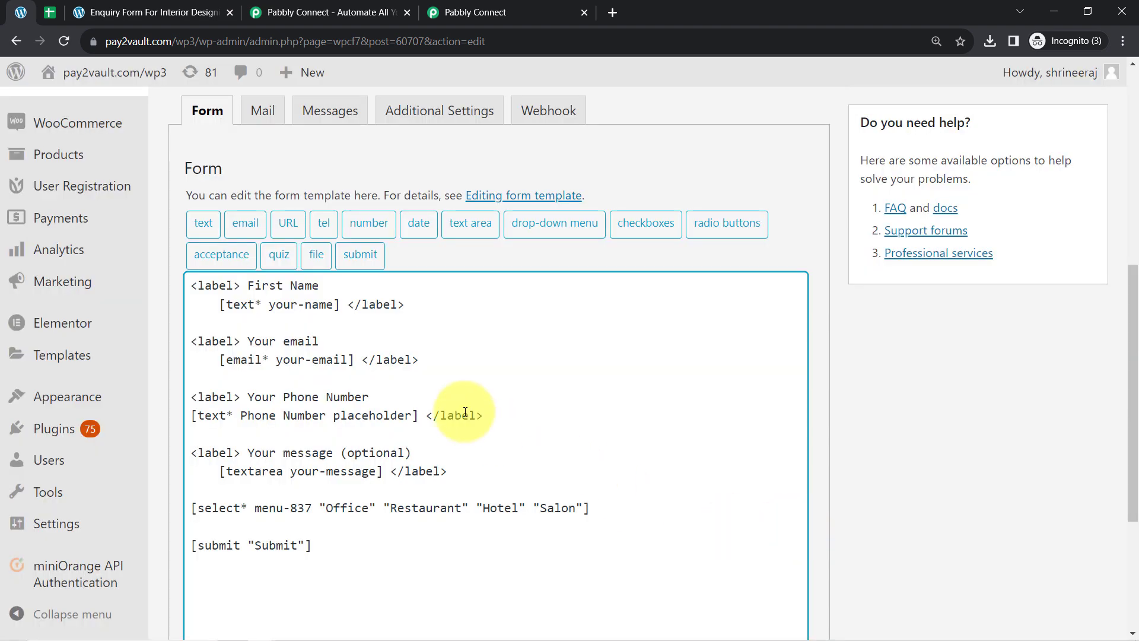
- Add the label "What you'd like us to Design?" to the drop-down field, put a <label> tag after it, and save the form
{"action": "scroll", "coordinate": [465, 411], "scroll_direction": "down", "scroll_amount": 2}
{"action": "left_click_drag", "start_coordinate": [241, 305], "coordinate": [191, 306]}
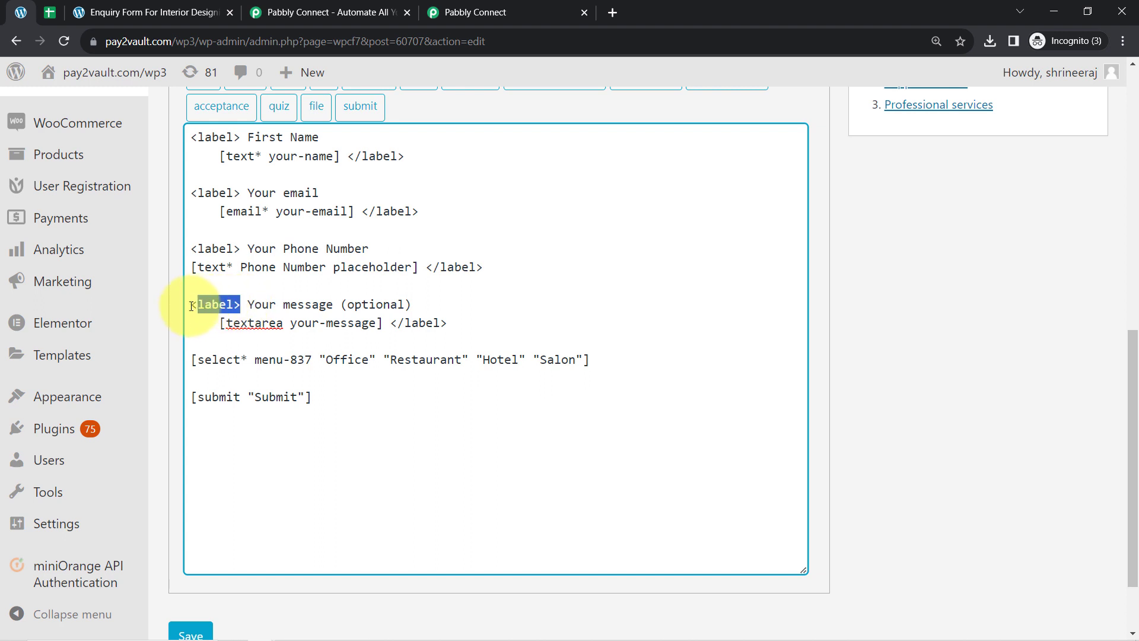
{"action": "key", "text": "ctrl+c"}
{"action": "left_click", "coordinate": [190, 345]}
{"action": "key", "text": "Return"}
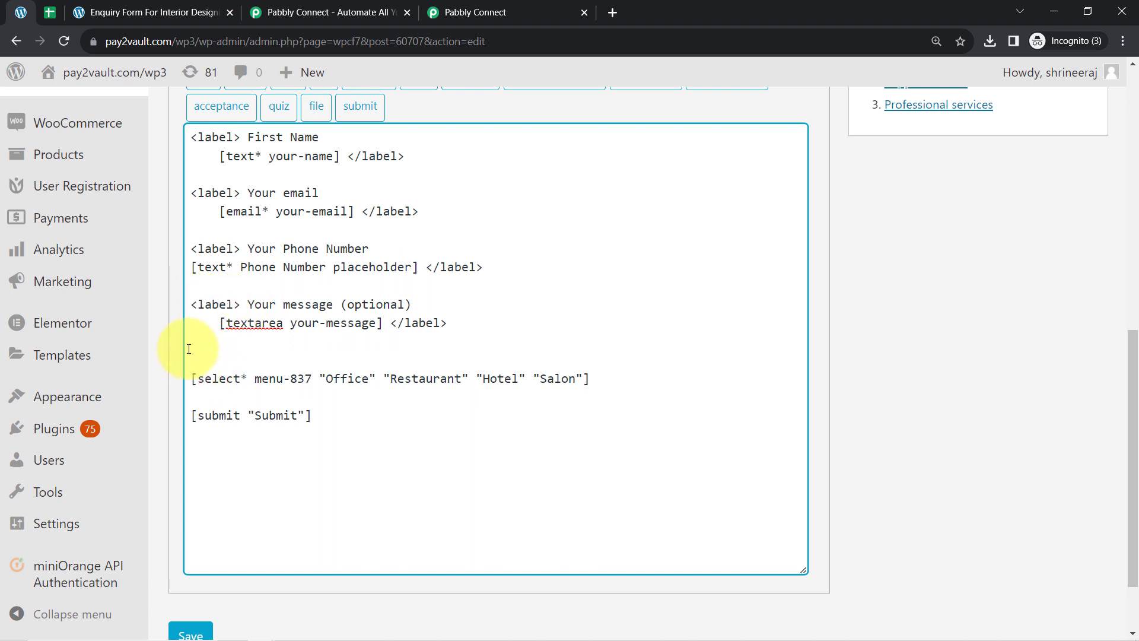
{"action": "key", "text": "ctrl+v"}
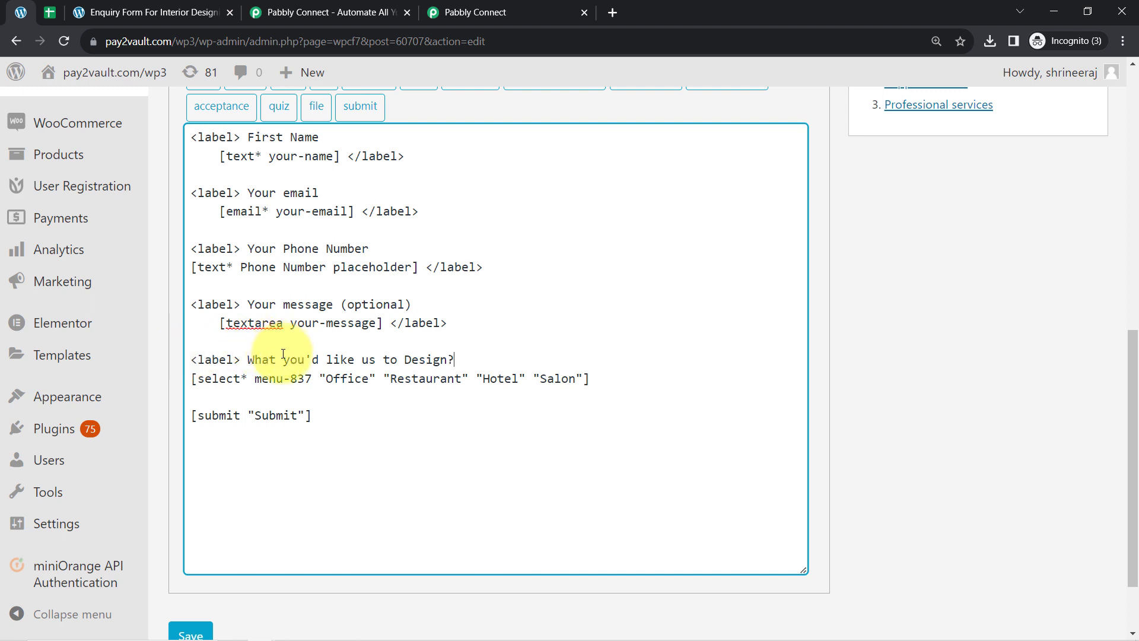
{"action": "left_click_drag", "start_coordinate": [240, 359], "coordinate": [178, 359]}
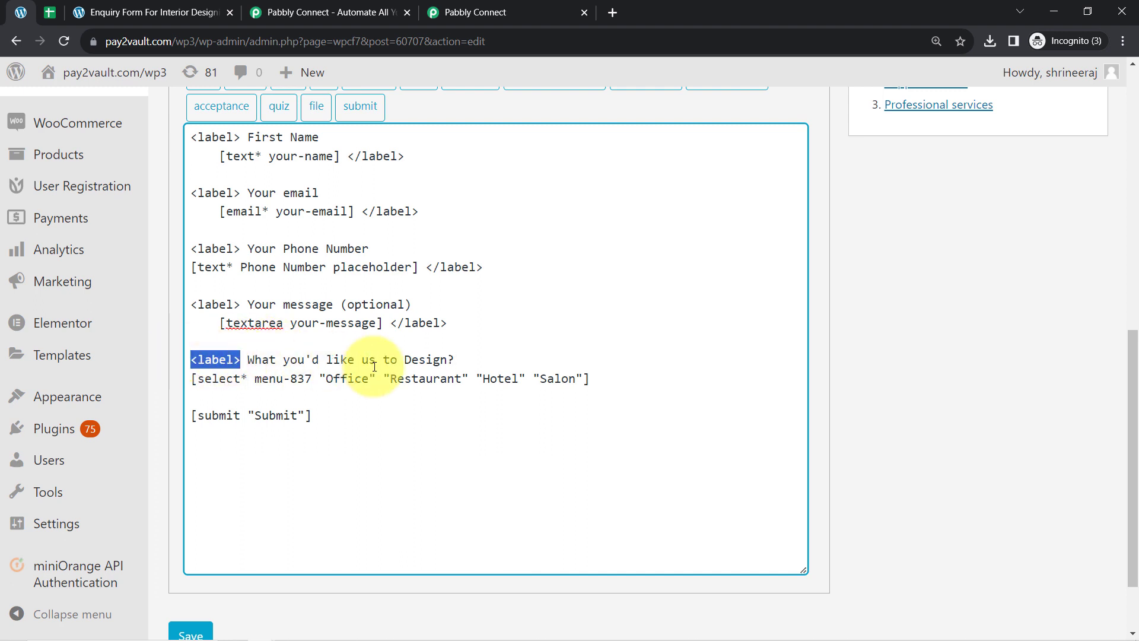
{"action": "key", "text": "ctrl+v"}
{"action": "scroll", "coordinate": [1096, 318], "scroll_direction": "up", "scroll_amount": 7}
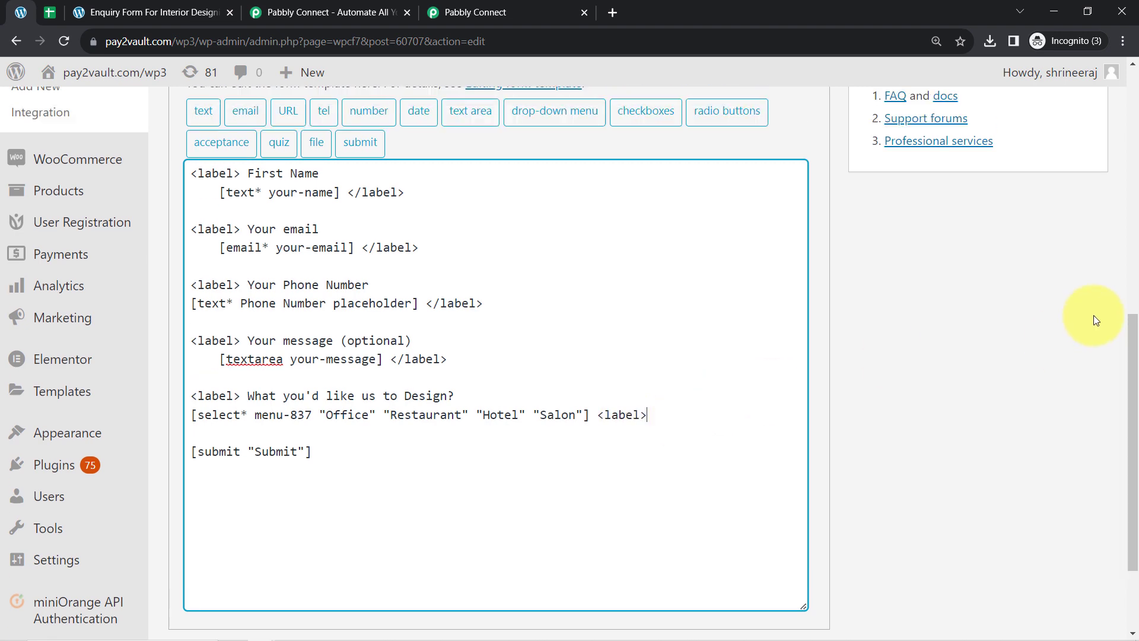
{"action": "left_click", "coordinate": [1075, 360]}
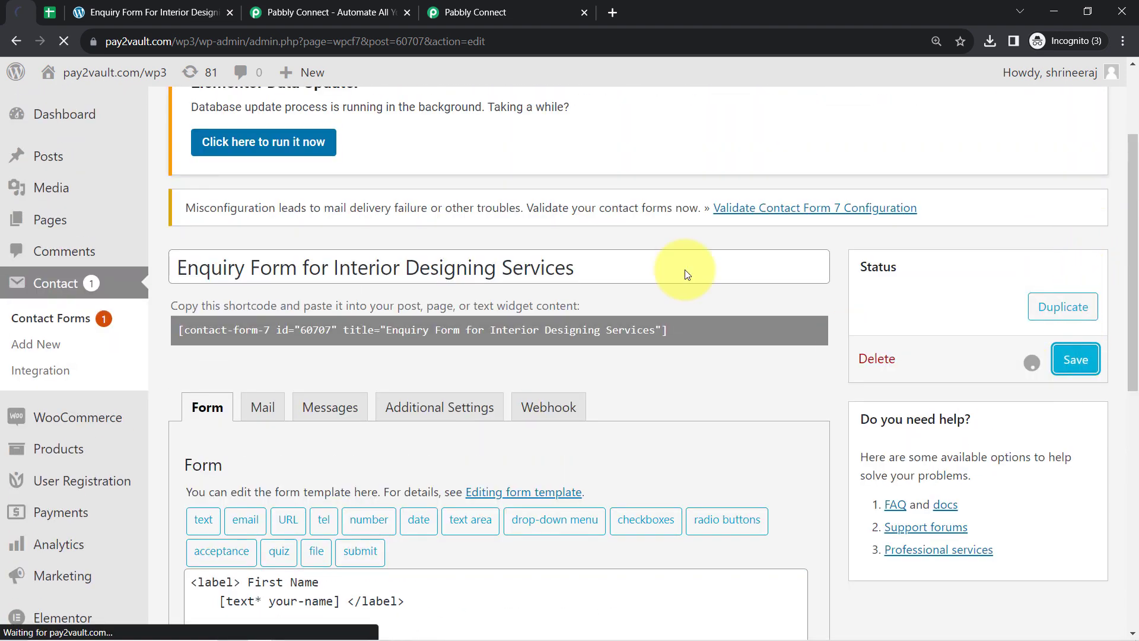
- Reload the enquiry page preview and examine the phone number label and the options of the design drop-down
{"action": "left_click", "coordinate": [202, 11]}
{"action": "scroll", "coordinate": [424, 277], "scroll_direction": "up", "scroll_amount": 4}
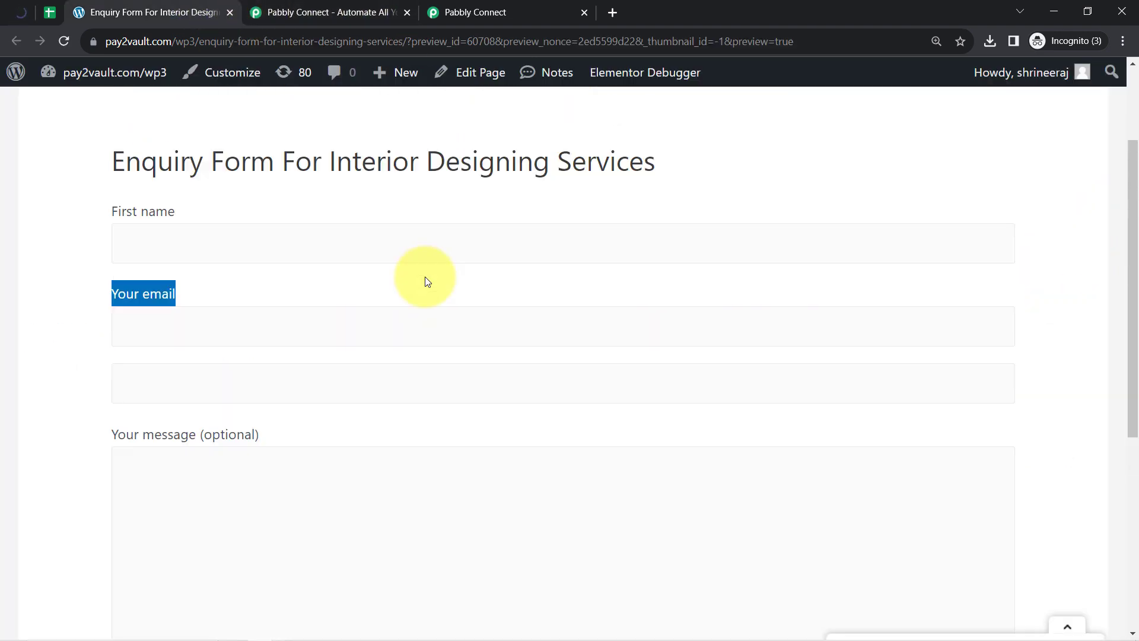
{"action": "left_click", "coordinate": [63, 40]}
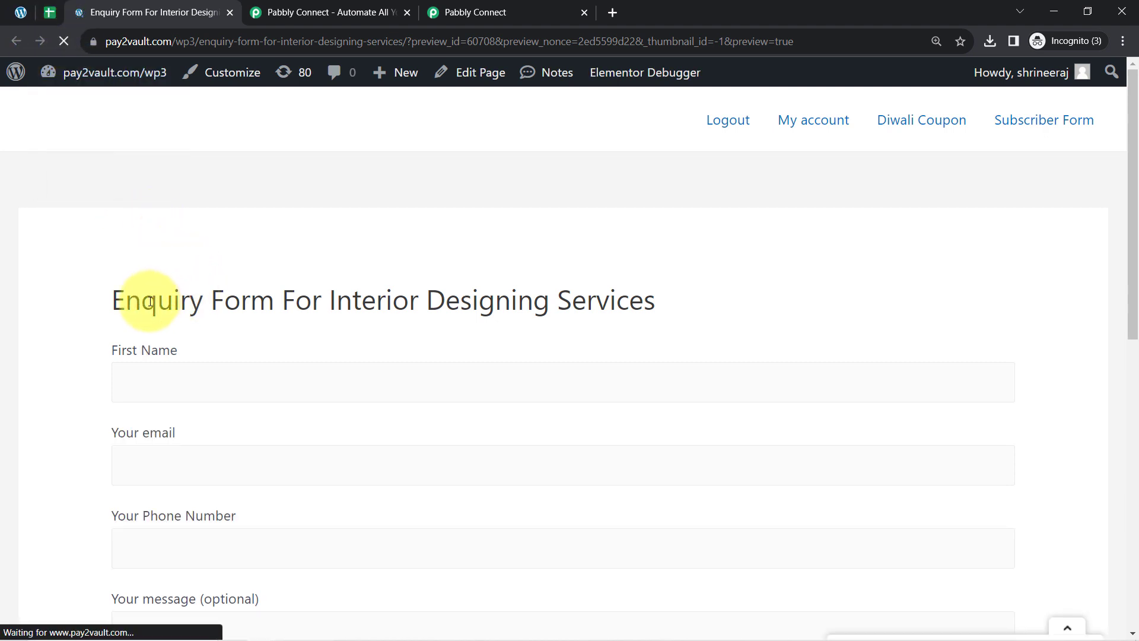
{"action": "scroll", "coordinate": [173, 307], "scroll_direction": "down", "scroll_amount": 2}
{"action": "left_click_drag", "start_coordinate": [133, 368], "coordinate": [235, 379]}
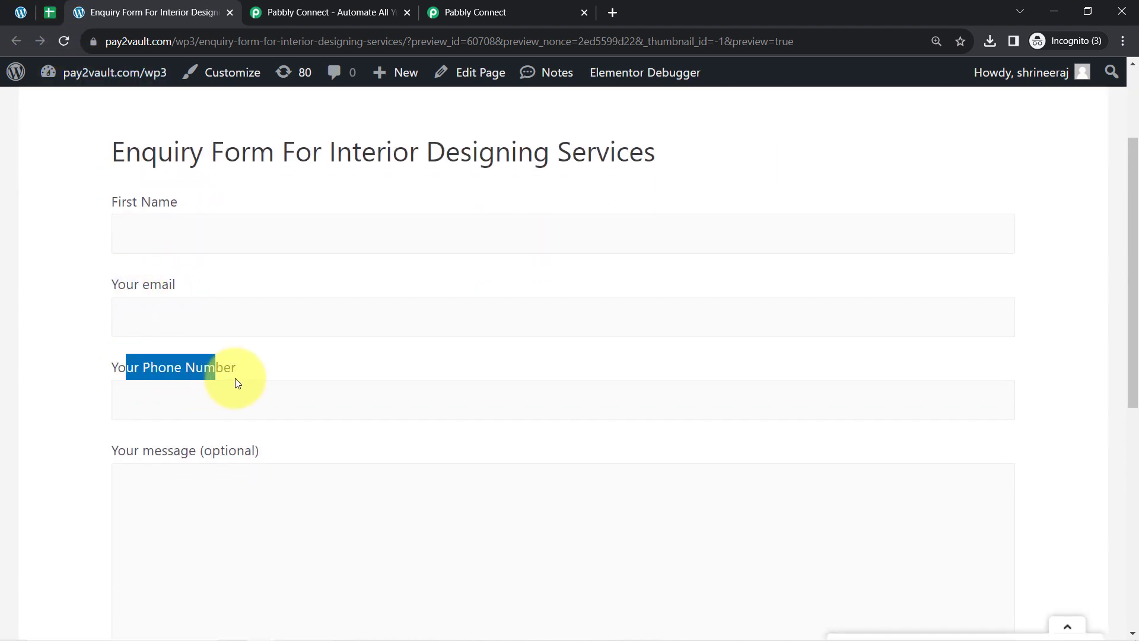
{"action": "scroll", "coordinate": [237, 379], "scroll_direction": "down", "scroll_amount": 6}
{"action": "left_click", "coordinate": [144, 442]}
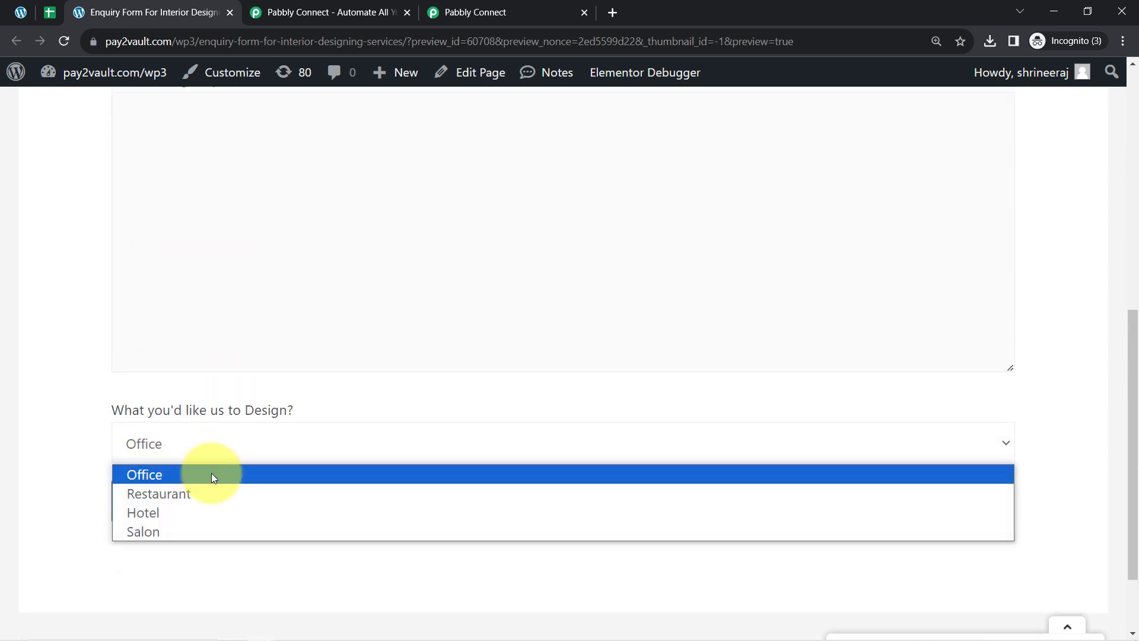
{"action": "left_click", "coordinate": [2, 364]}
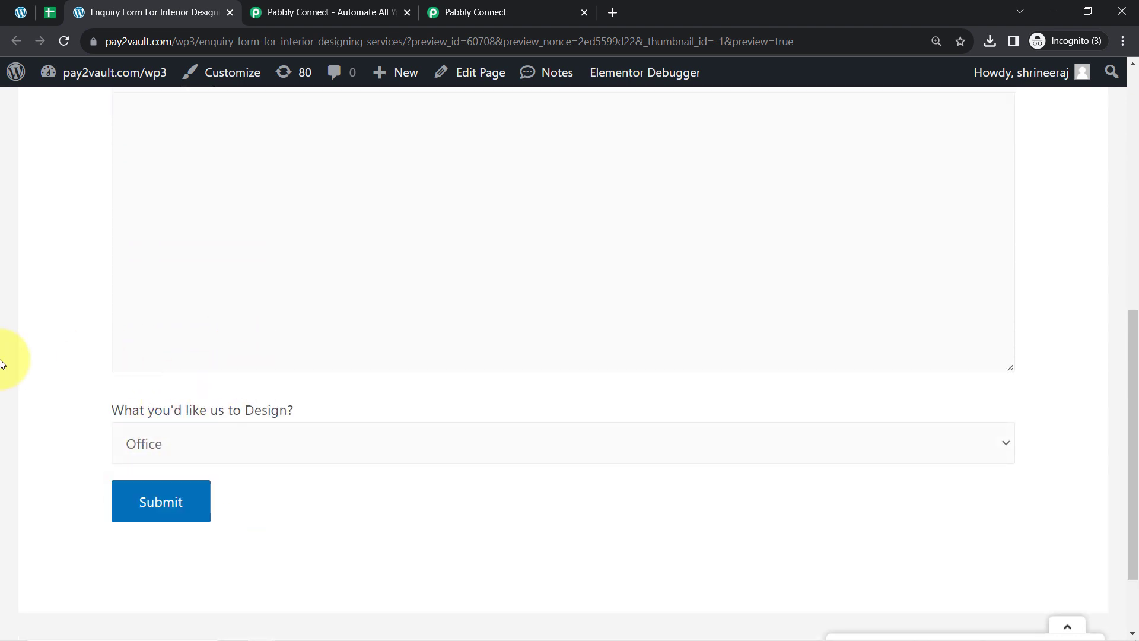
{"action": "scroll", "coordinate": [387, 392], "scroll_direction": "up", "scroll_amount": 10}
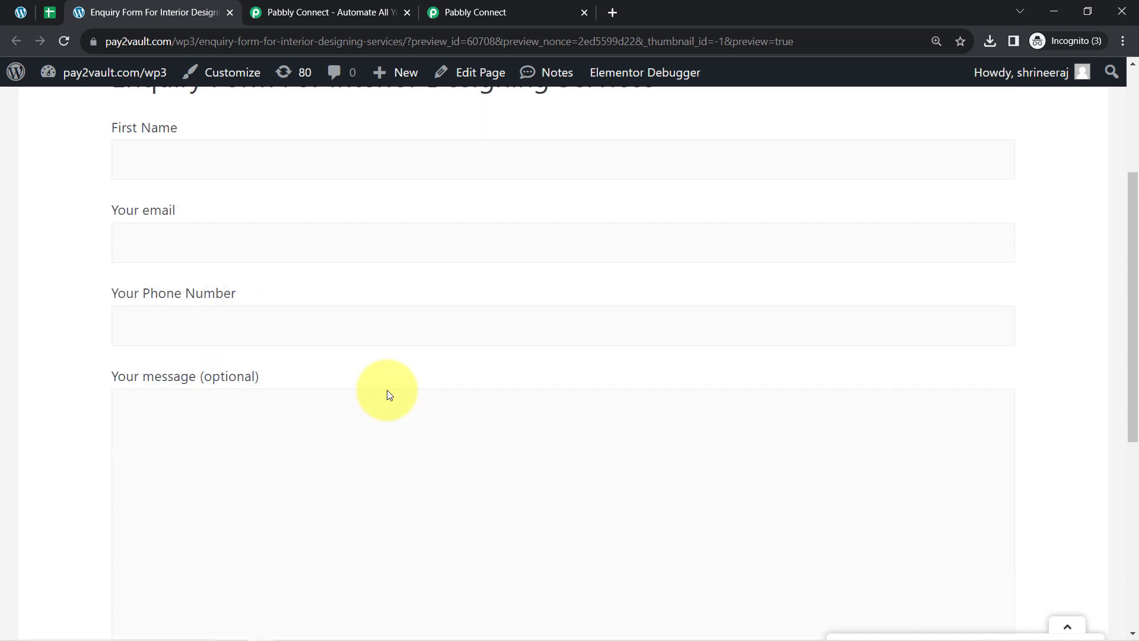
- Switch to the "Enquiries Recieved via Form" spreadsheet in Google Sheets and delete the Last Name column
{"action": "left_click", "coordinate": [49, 12]}
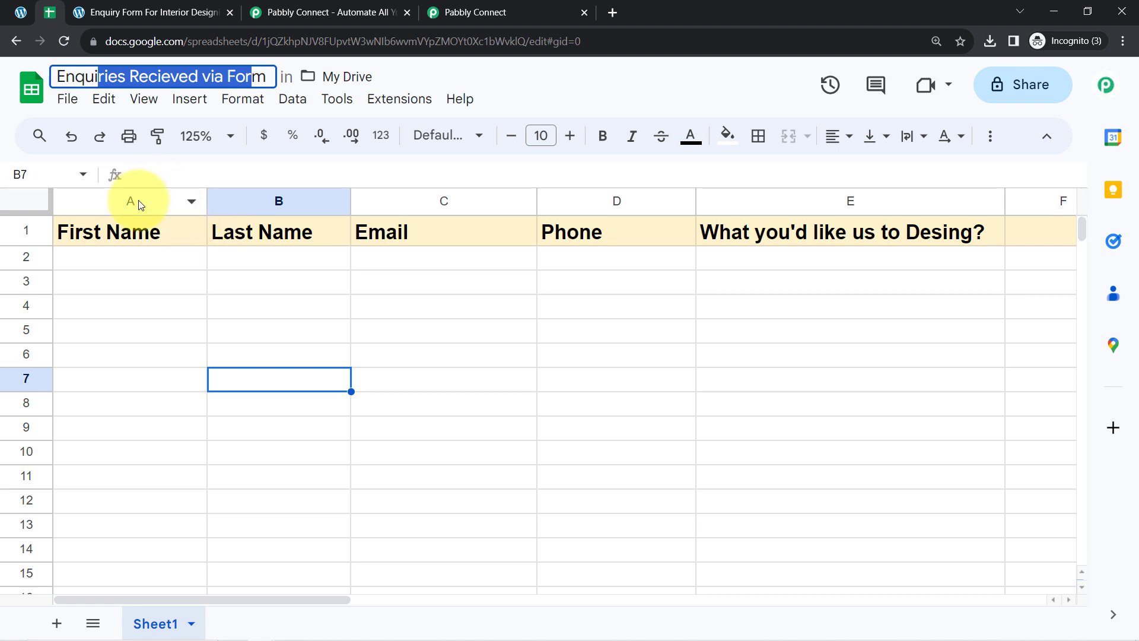
{"action": "left_click", "coordinate": [137, 198]}
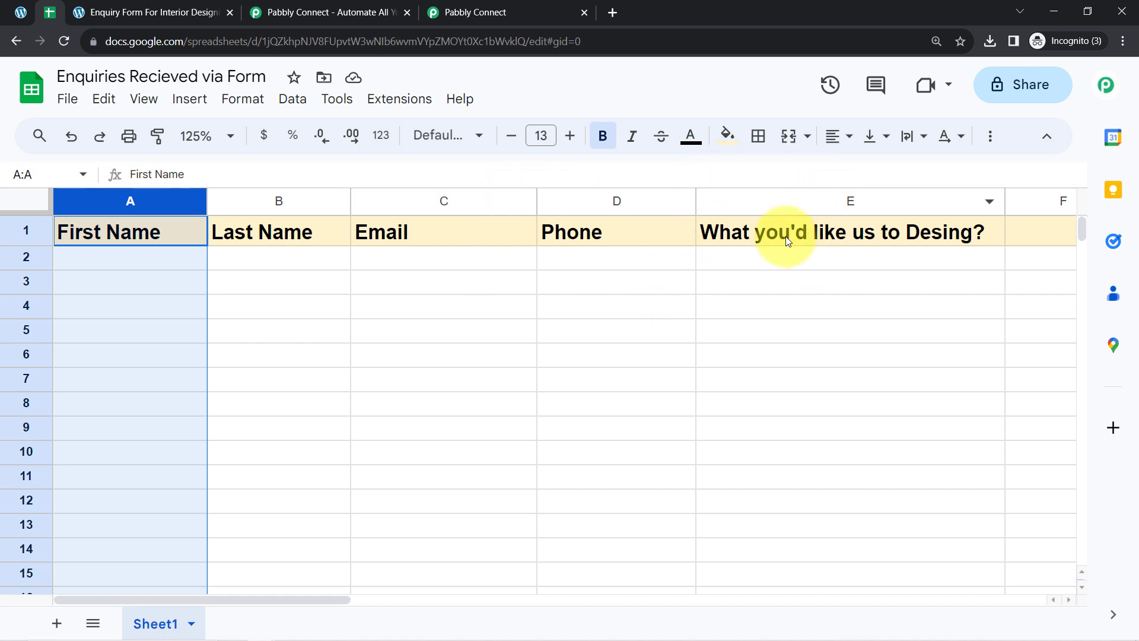
{"action": "left_click", "coordinate": [267, 199]}
{"action": "left_click", "coordinate": [95, 102]}
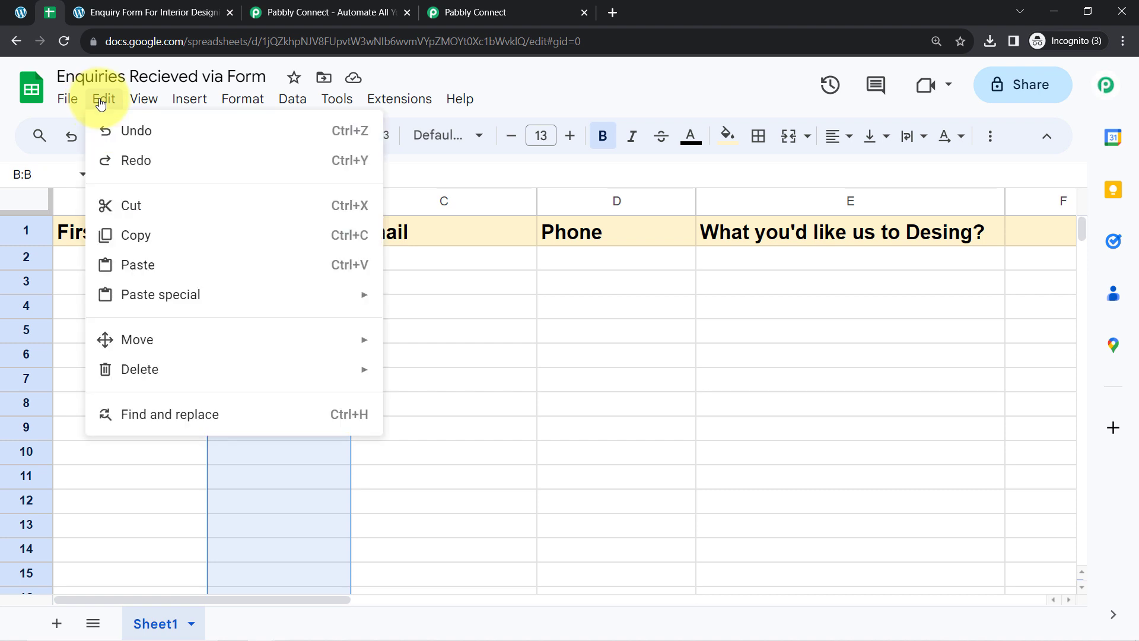
{"action": "mouse_move", "coordinate": [136, 369]}
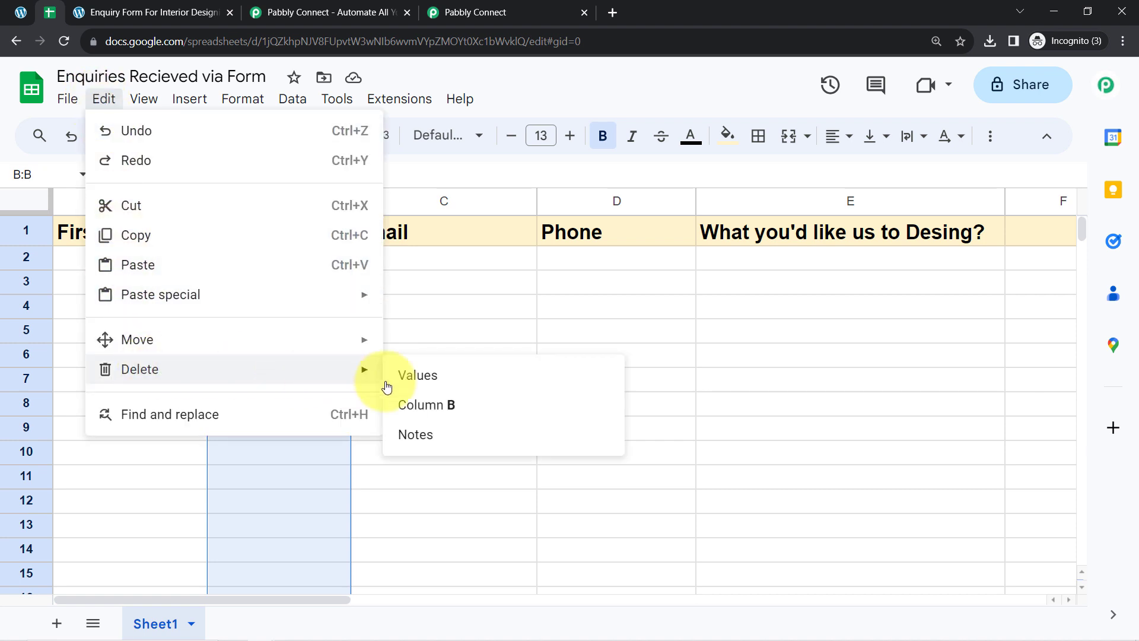
{"action": "left_click", "coordinate": [427, 405]}
{"action": "left_click", "coordinate": [158, 331]}
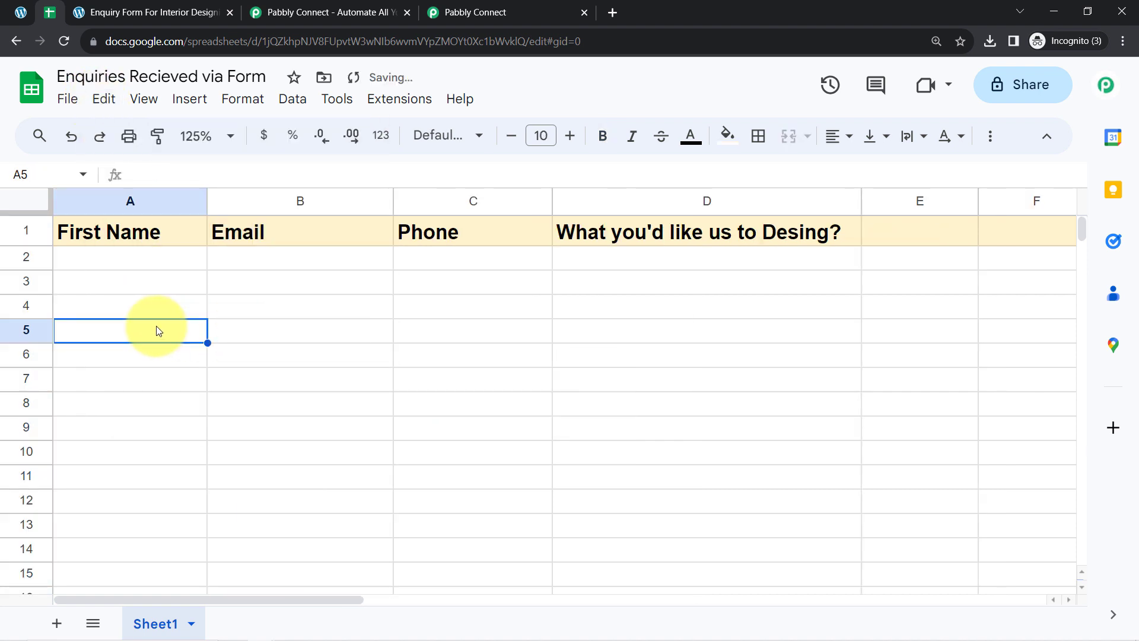
- Compare the contact form template's fields with the spreadsheet's column headings, and view the Pabbly Connect homepage and dashboard
{"action": "left_click", "coordinate": [15, 12]}
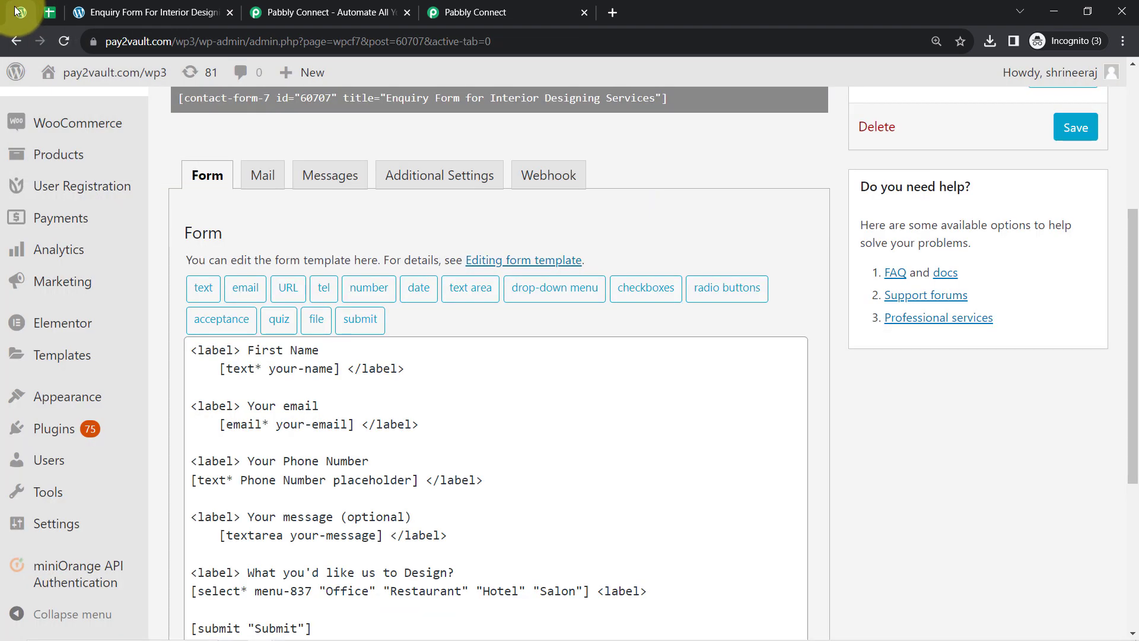
{"action": "left_click", "coordinate": [54, 12]}
{"action": "left_click", "coordinate": [27, 12]}
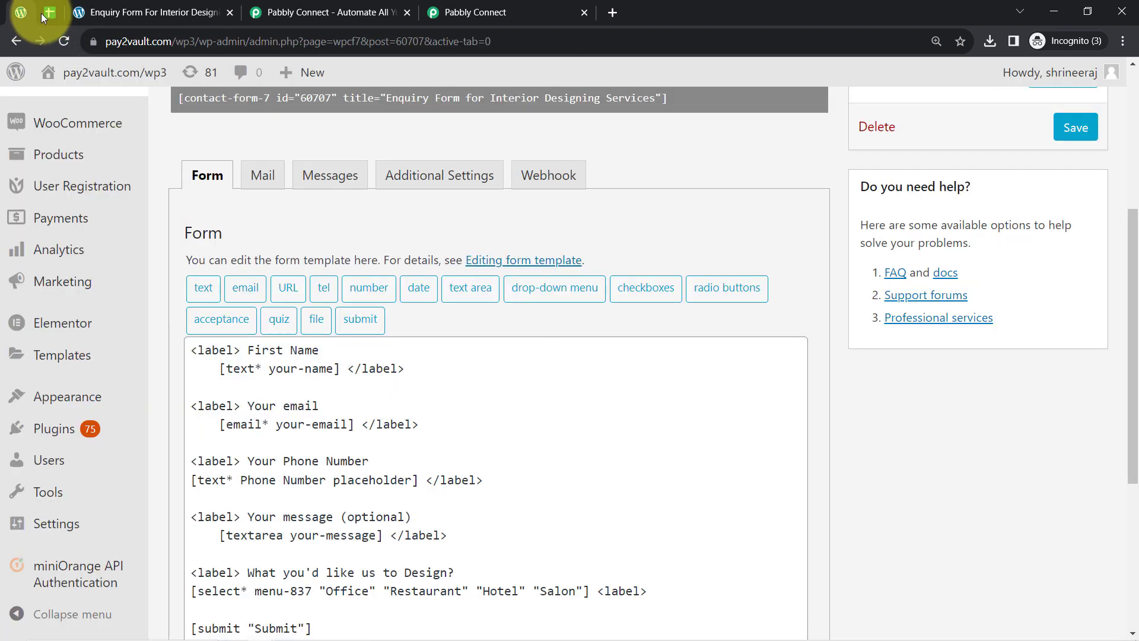
{"action": "left_click", "coordinate": [46, 16]}
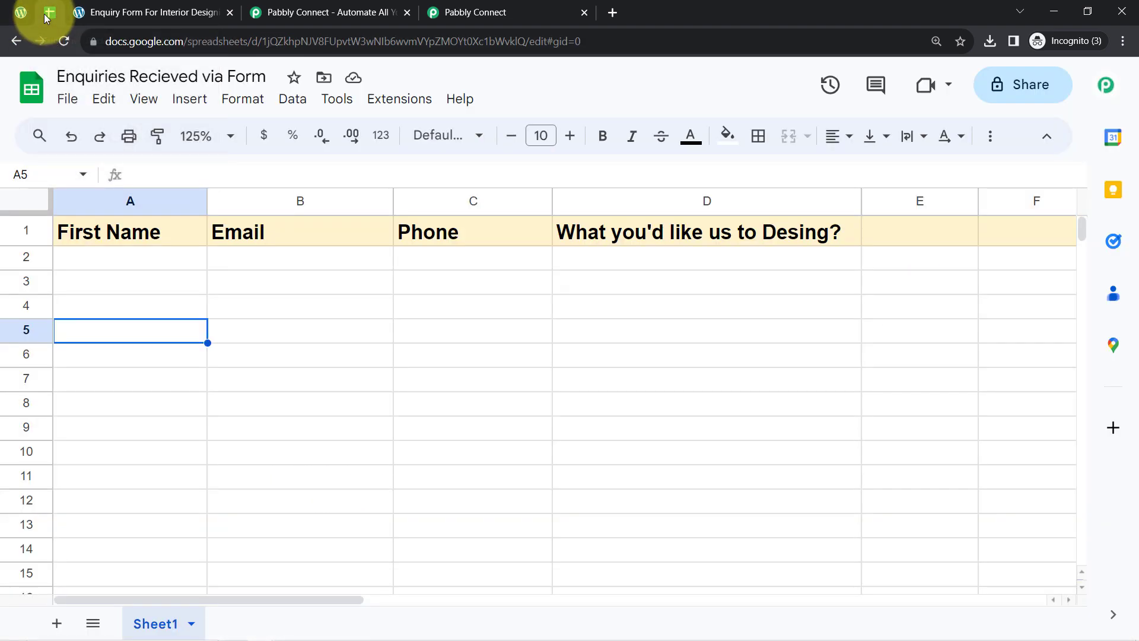
{"action": "left_click", "coordinate": [324, 8]}
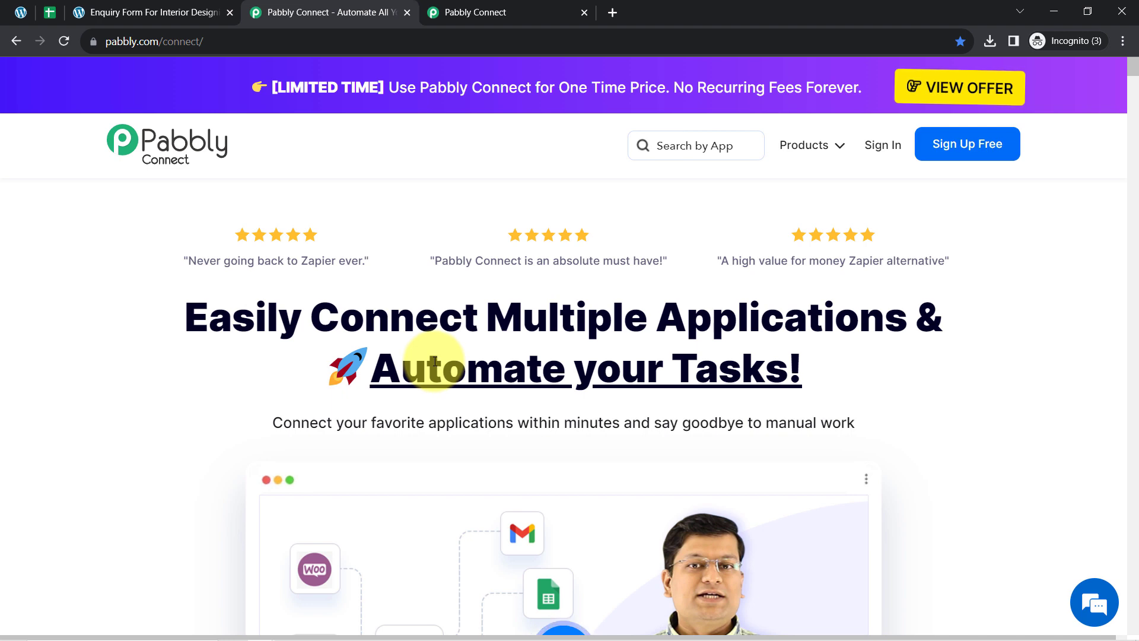
{"action": "left_click", "coordinate": [481, 12]}
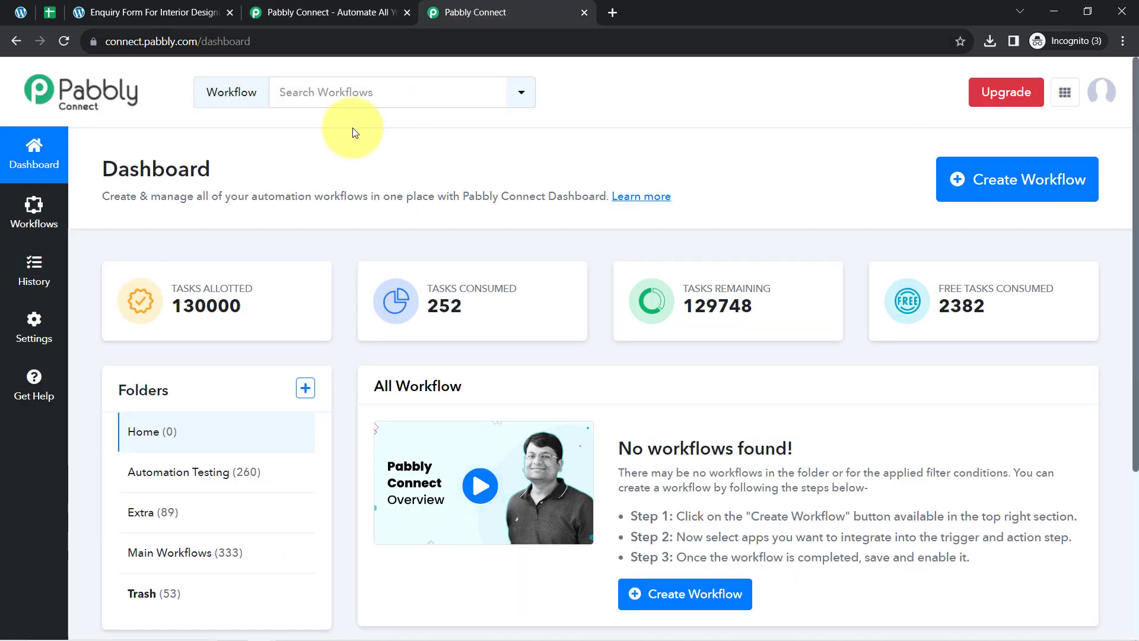
{"action": "left_click_drag", "start_coordinate": [140, 167], "coordinate": [305, 196]}
{"action": "left_click", "coordinate": [292, 3]}
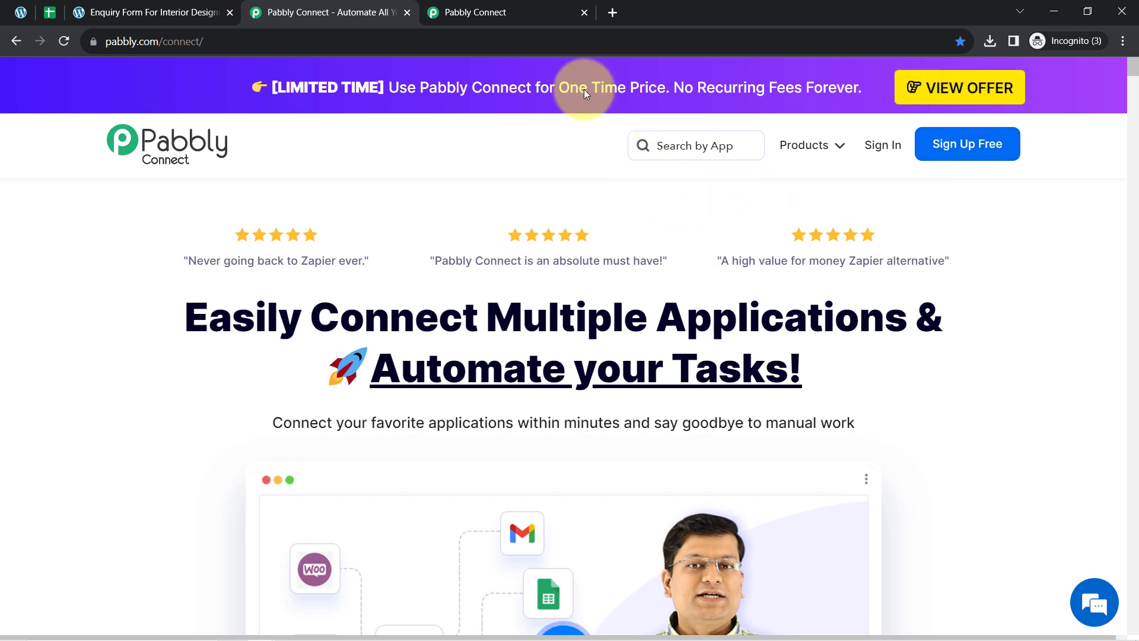
- Switch to the Pabbly Connect dashboard and create a workflow named "Sync Contact Form 7 Submissions with Google Sheets"
{"action": "left_click", "coordinate": [471, 11]}
{"action": "left_click", "coordinate": [259, 171]}
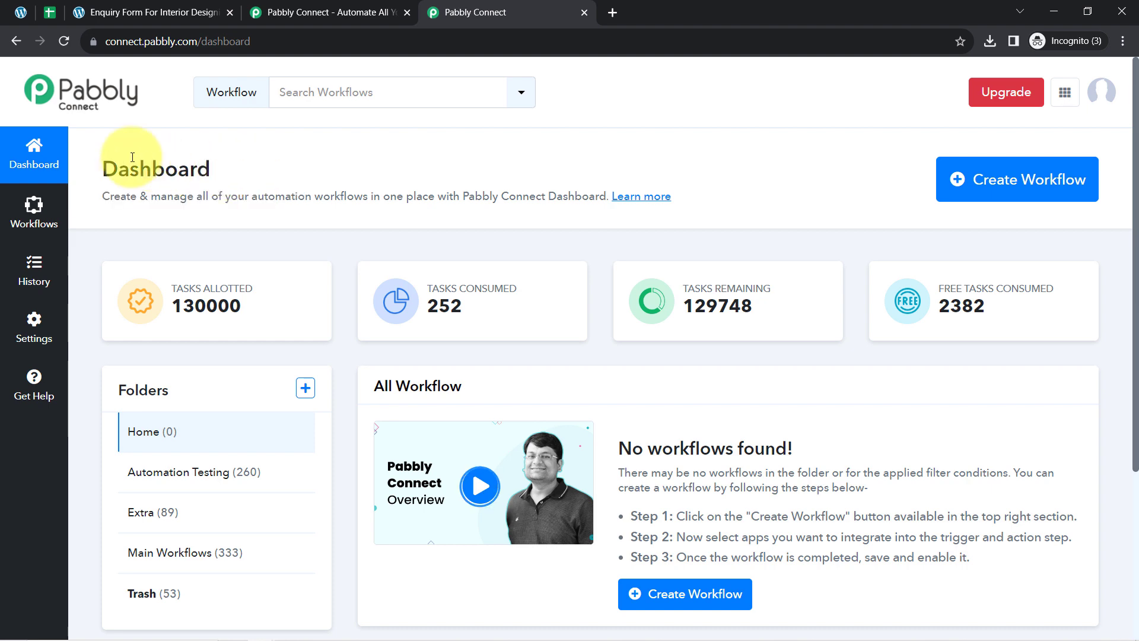
{"action": "left_click_drag", "start_coordinate": [118, 169], "coordinate": [334, 196]}
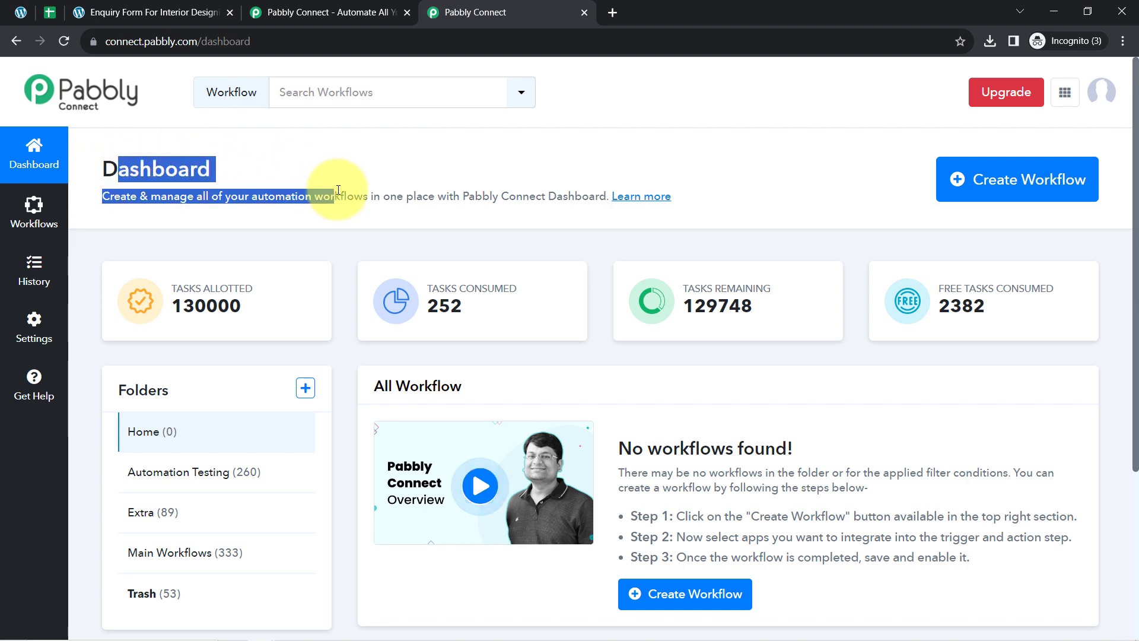
{"action": "left_click", "coordinate": [1007, 179]}
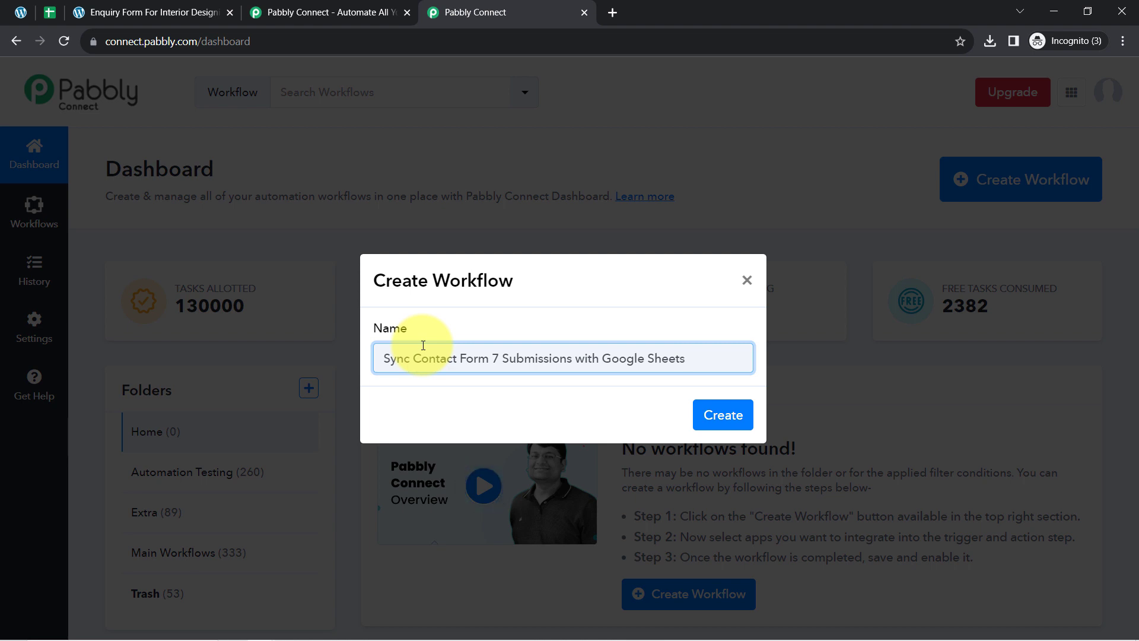
{"action": "left_click", "coordinate": [723, 412]}
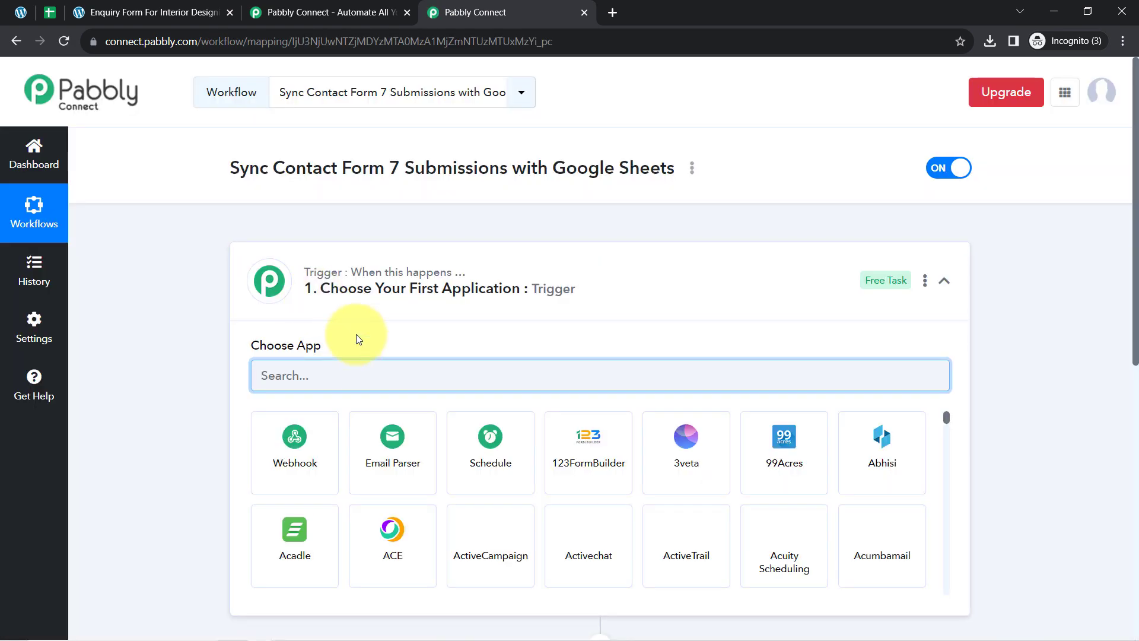
{"action": "left_click", "coordinate": [350, 276]}
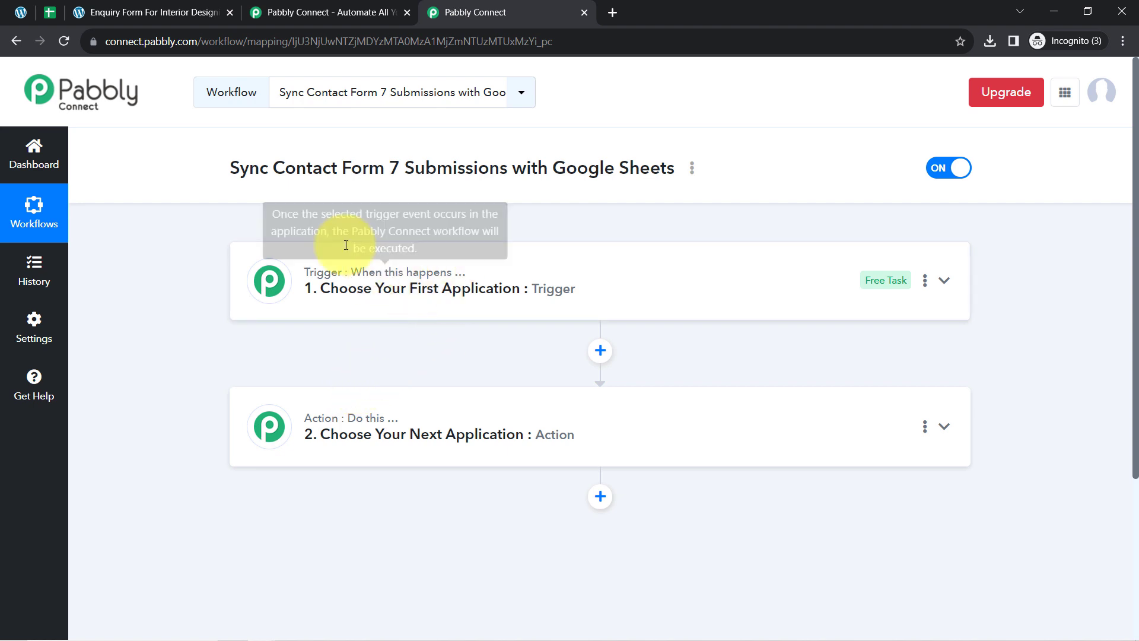
{"action": "left_click_drag", "start_coordinate": [247, 168], "coordinate": [516, 153]}
{"action": "left_click_drag", "start_coordinate": [641, 154], "coordinate": [685, 166]}
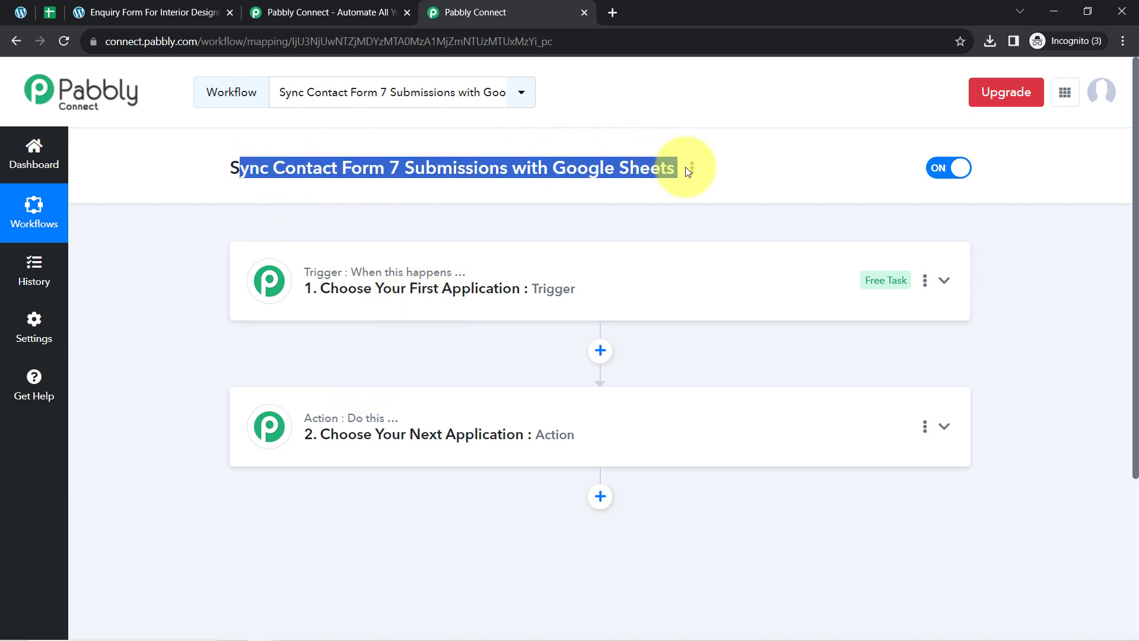
- Search the trigger apps for "contact" and choose Contact Form 7 as the workflow's trigger application
{"action": "left_click", "coordinate": [472, 286]}
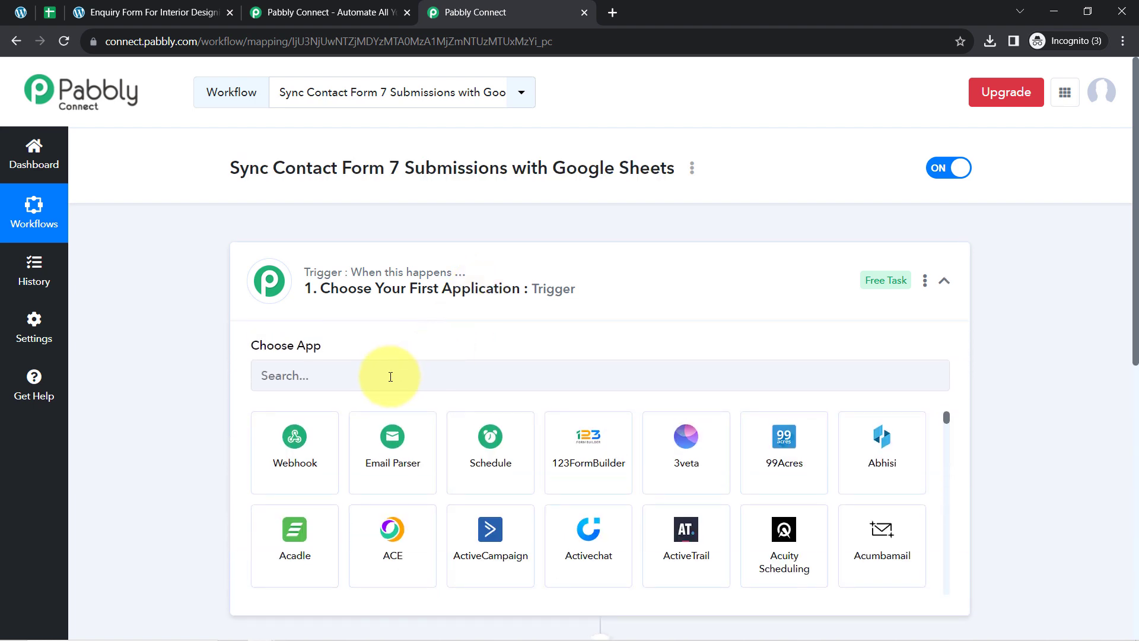
{"action": "left_click", "coordinate": [390, 375]}
{"action": "type", "text": "contact"}
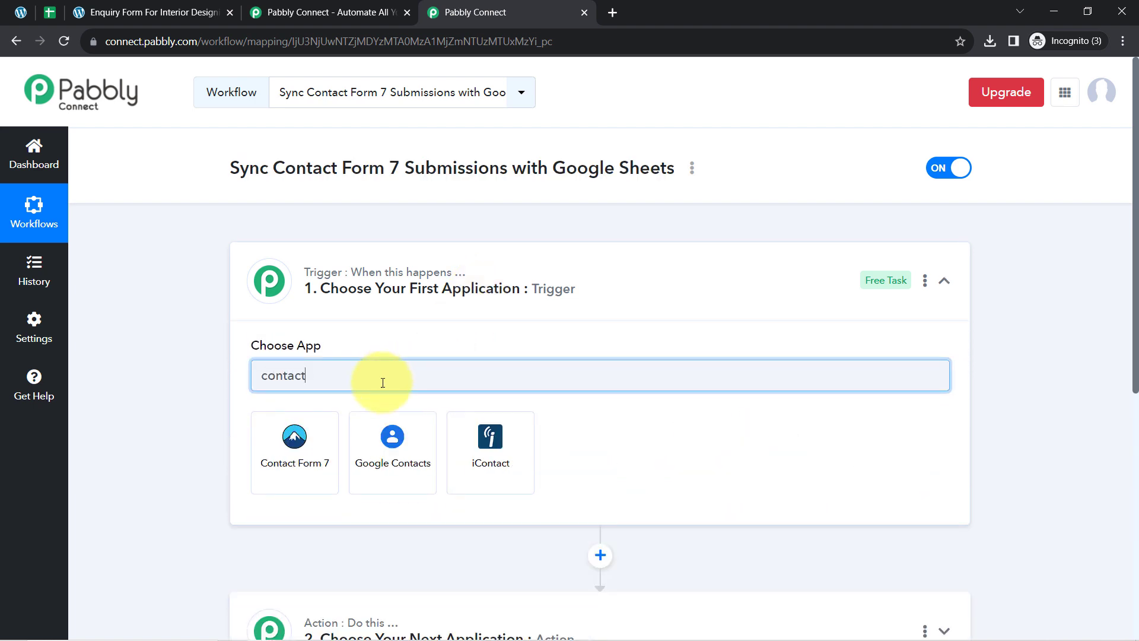
{"action": "left_click", "coordinate": [288, 439]}
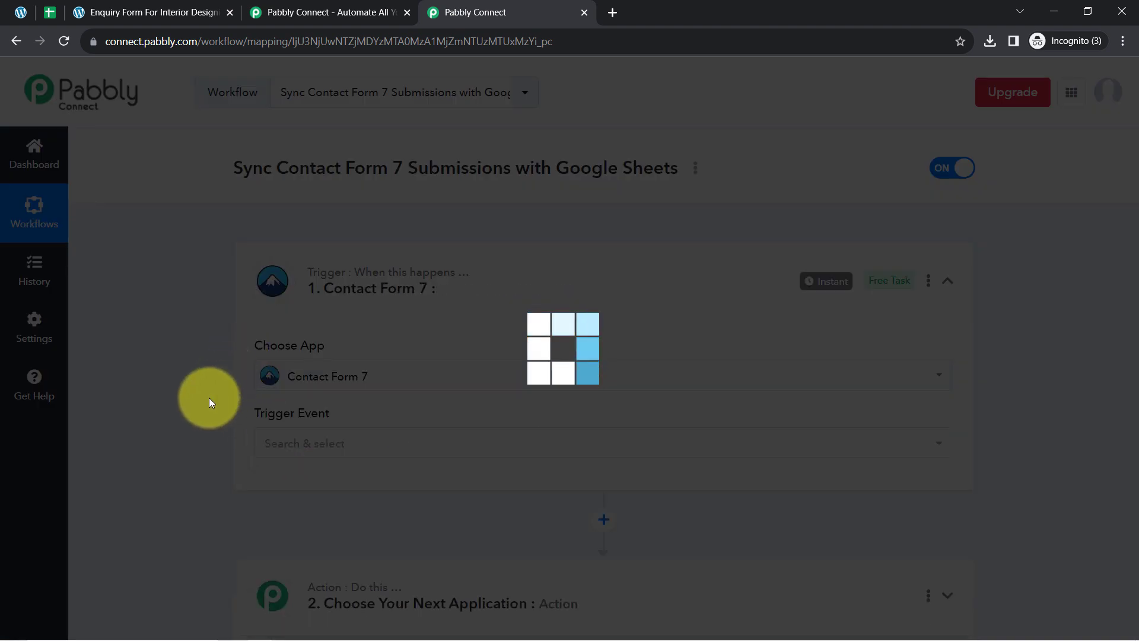
- Search the action apps for "google she" and choose Google Sheets as the workflow's action application
{"action": "scroll", "coordinate": [202, 409], "scroll_direction": "down", "scroll_amount": 6}
{"action": "left_click", "coordinate": [363, 248]}
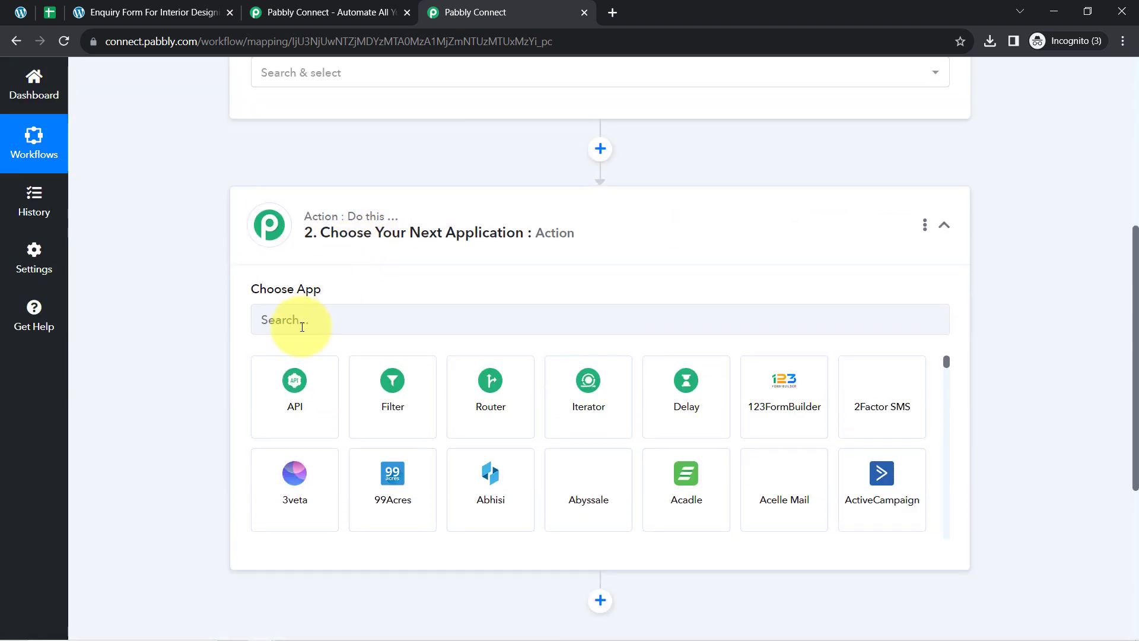
{"action": "left_click", "coordinate": [281, 320]}
{"action": "type", "text": "google she"}
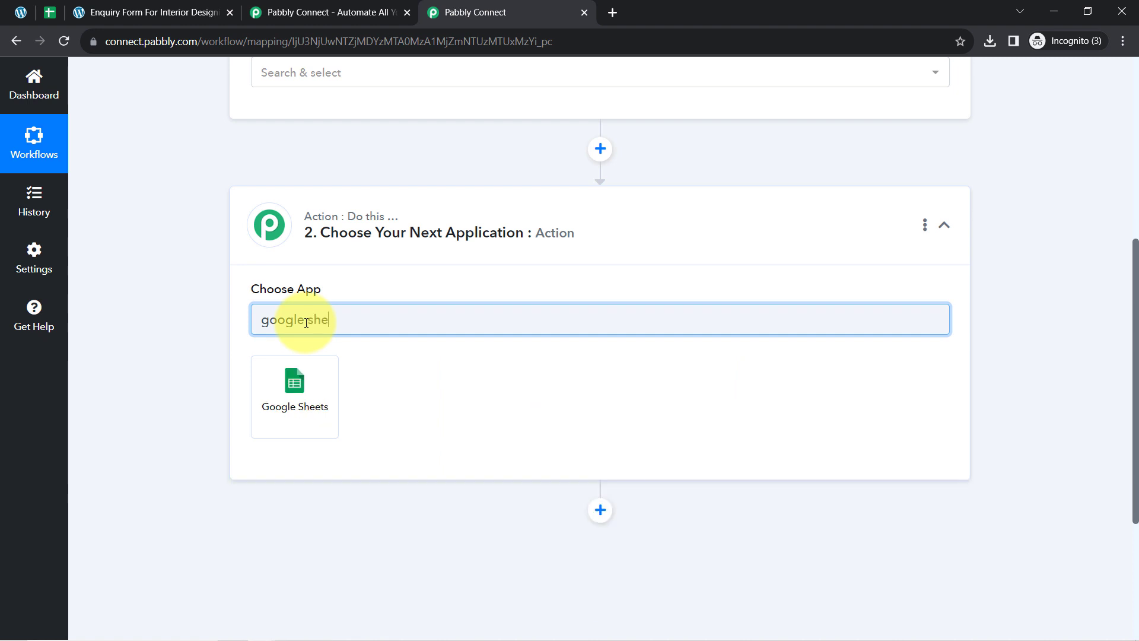
{"action": "left_click", "coordinate": [308, 386]}
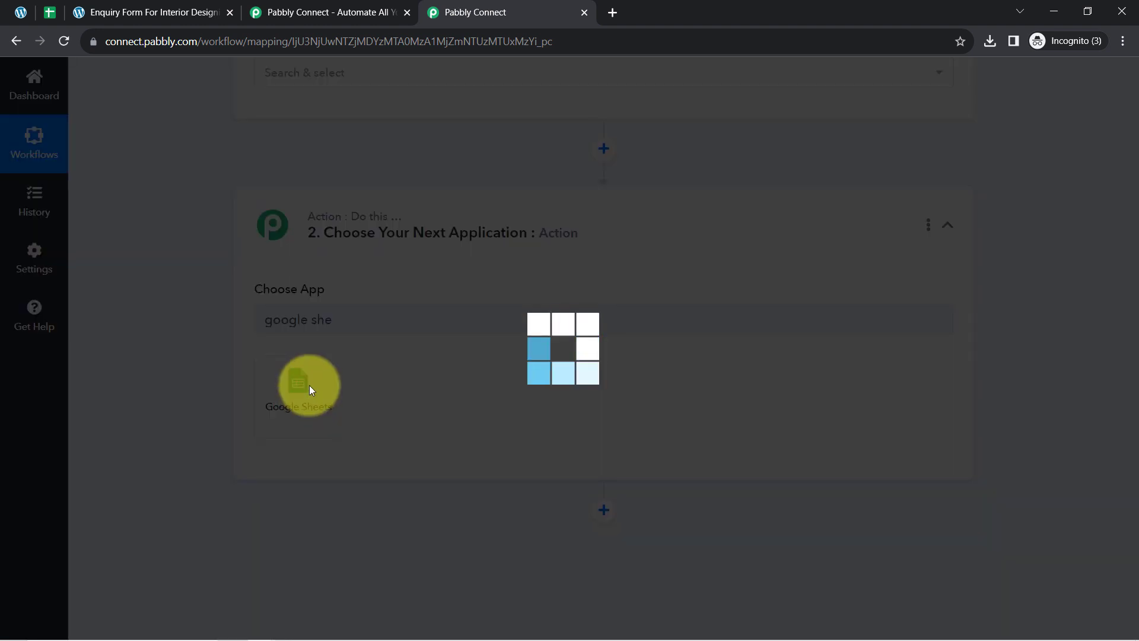
- Collapse the Contact Form 7 trigger and the Google Sheets action in the workflow
{"action": "scroll", "coordinate": [362, 311], "scroll_direction": "up", "scroll_amount": 3}
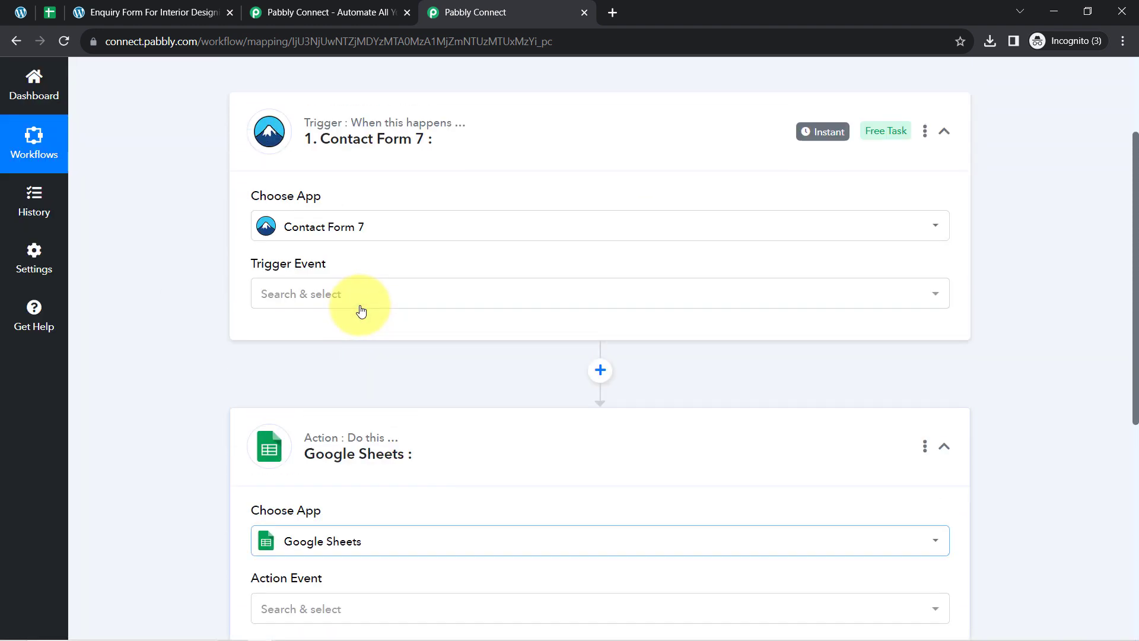
{"action": "scroll", "coordinate": [344, 291], "scroll_direction": "up", "scroll_amount": 2}
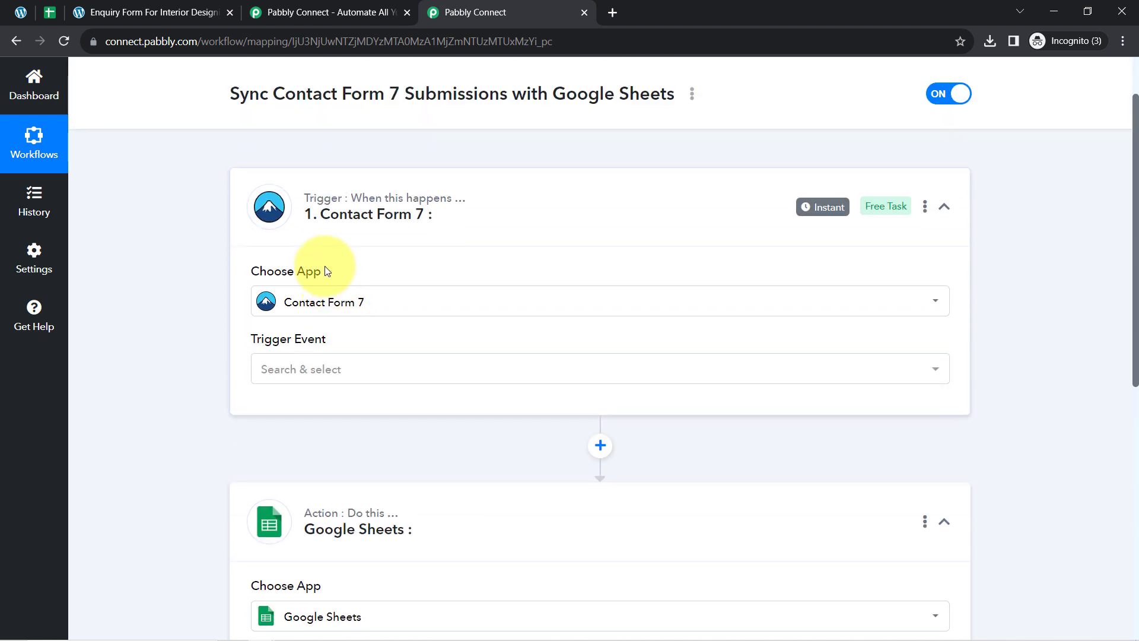
{"action": "left_click", "coordinate": [320, 204]}
{"action": "left_click", "coordinate": [355, 363]}
{"action": "scroll", "coordinate": [359, 366], "scroll_direction": "up", "scroll_amount": 2}
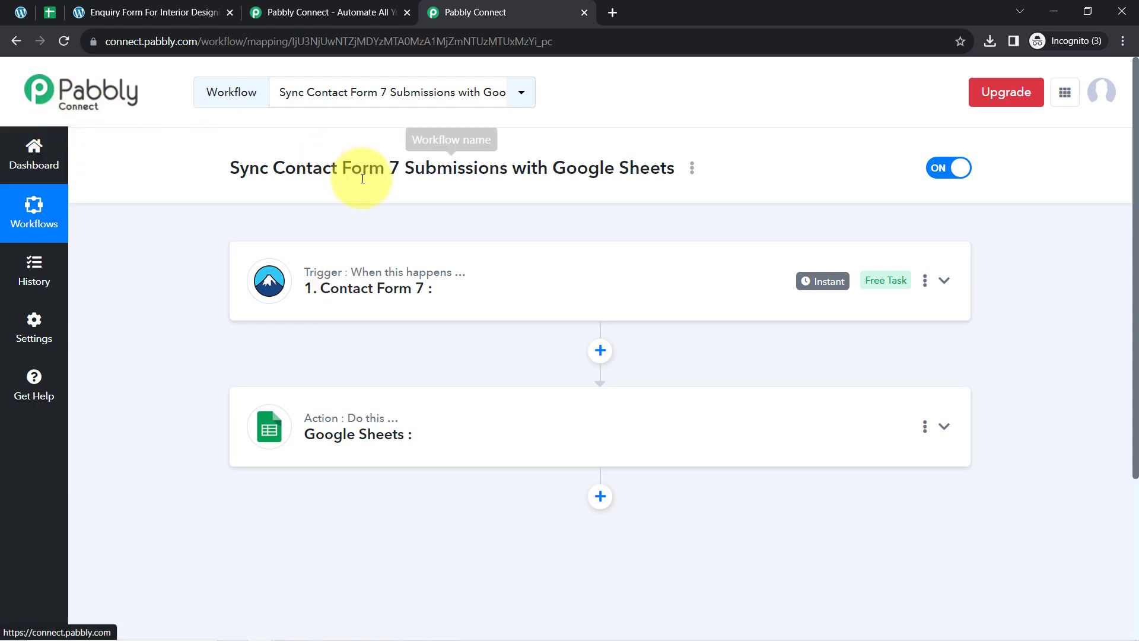
- Expand the Contact Form 7 trigger and set its trigger event to New Form Submission
{"action": "mouse_move", "coordinate": [338, 271]}
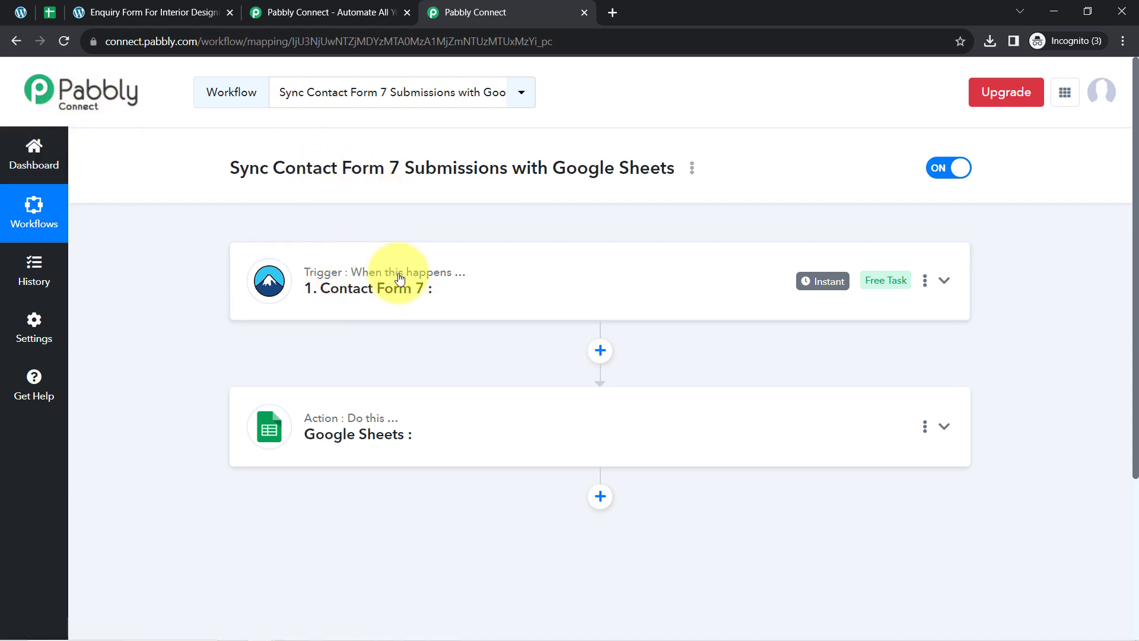
{"action": "left_click", "coordinate": [350, 290]}
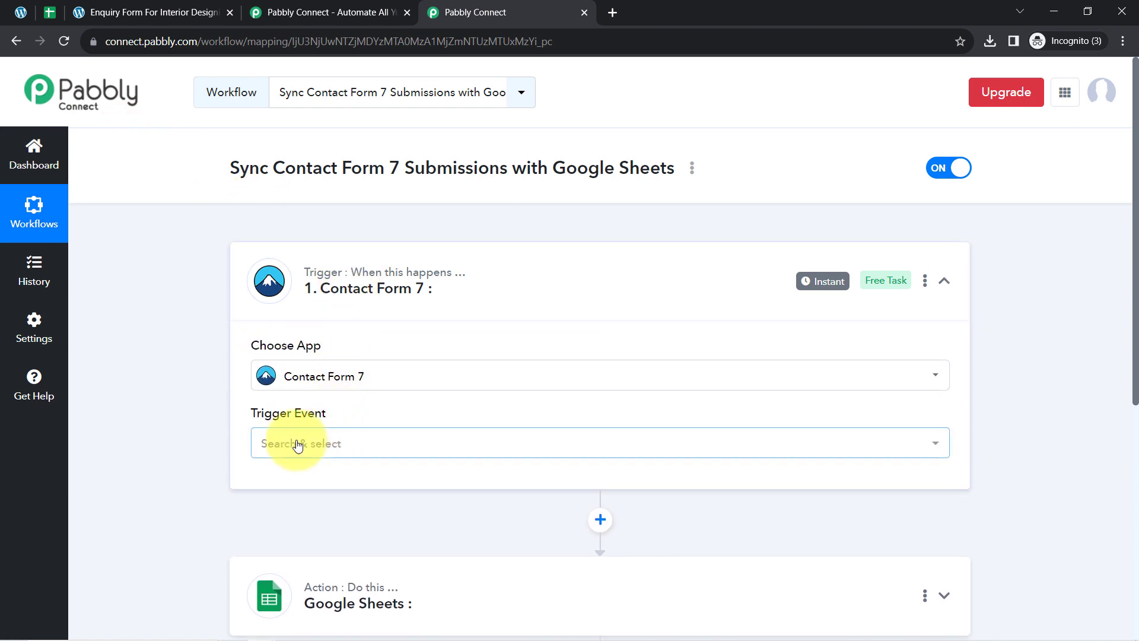
{"action": "left_click", "coordinate": [298, 445]}
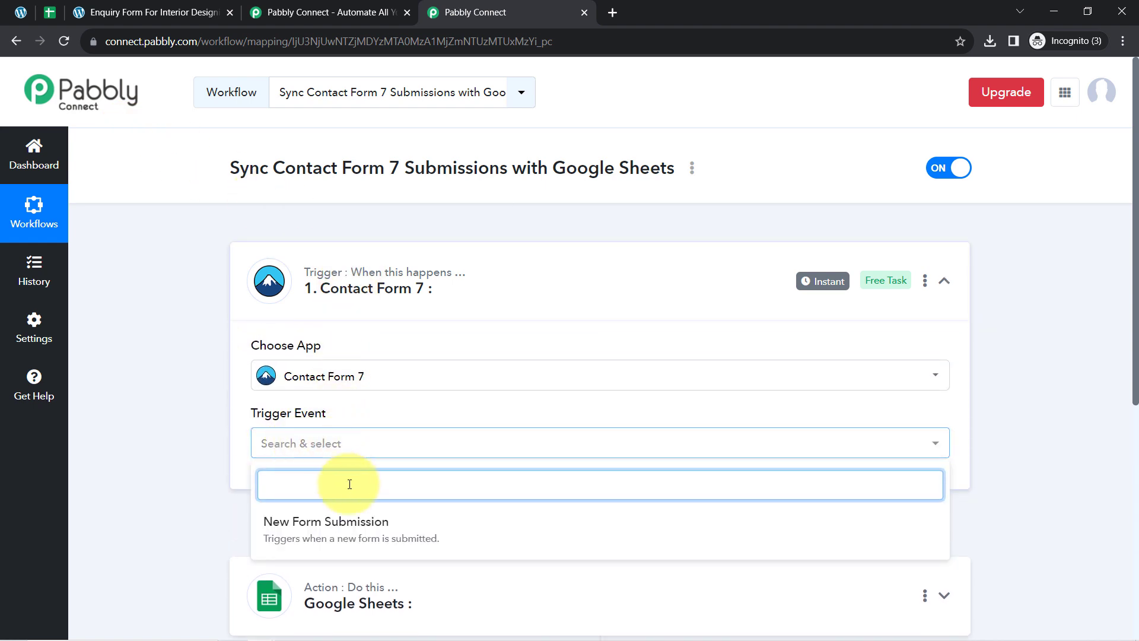
{"action": "left_click", "coordinate": [331, 530]}
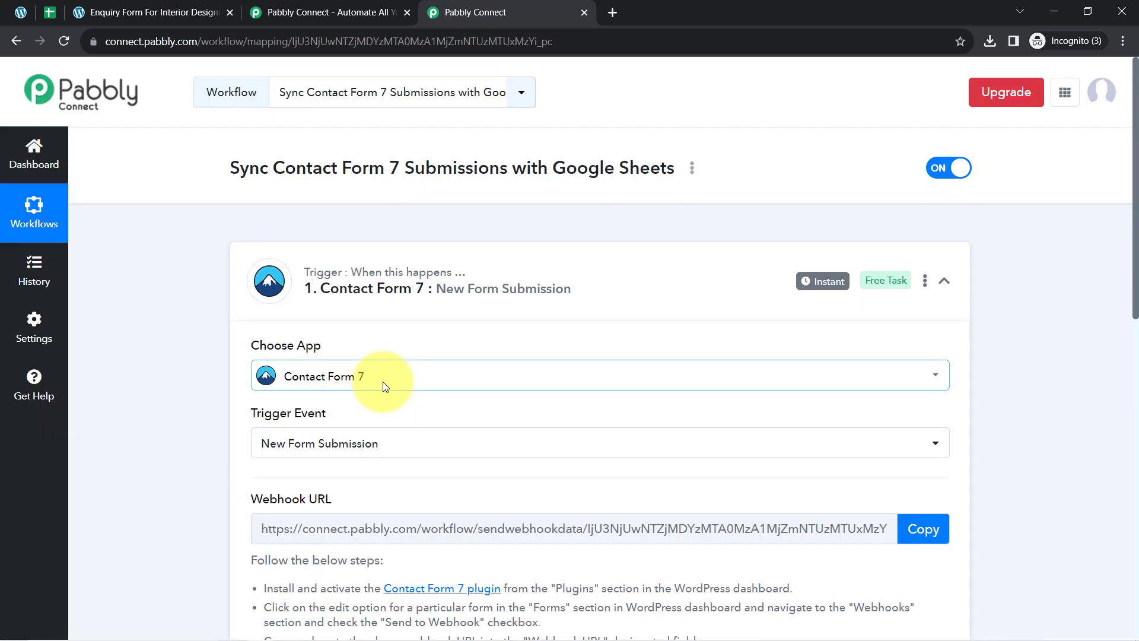
- Review the trigger's webhook URL and setup instructions alongside the enquiry form's preview page
{"action": "scroll", "coordinate": [392, 382], "scroll_direction": "down", "scroll_amount": 3}
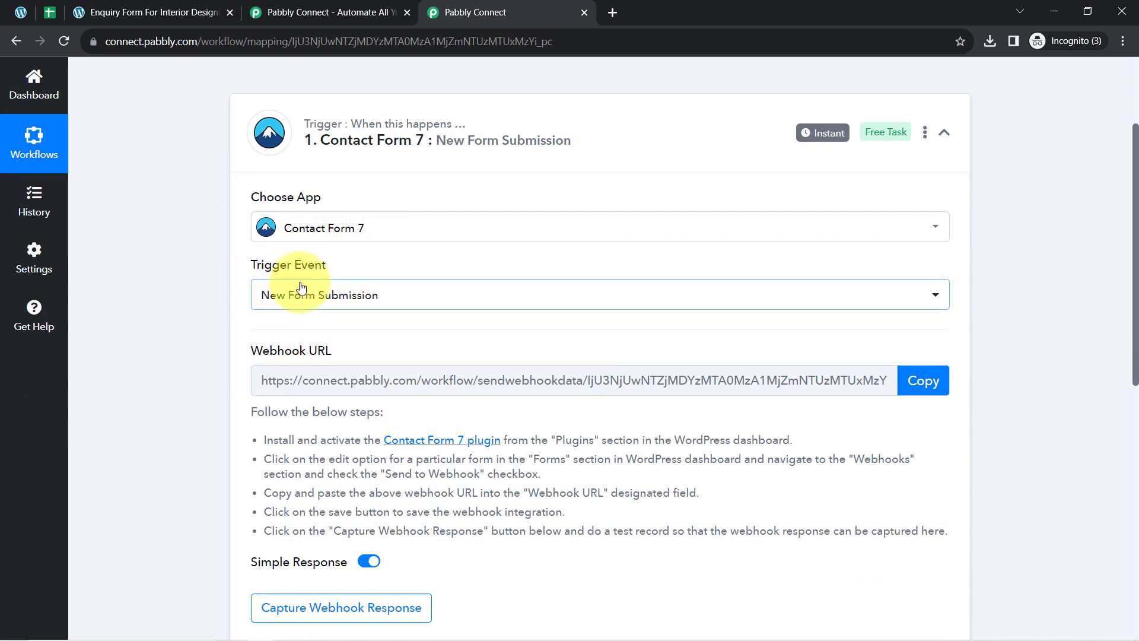
{"action": "left_click", "coordinate": [148, 12]}
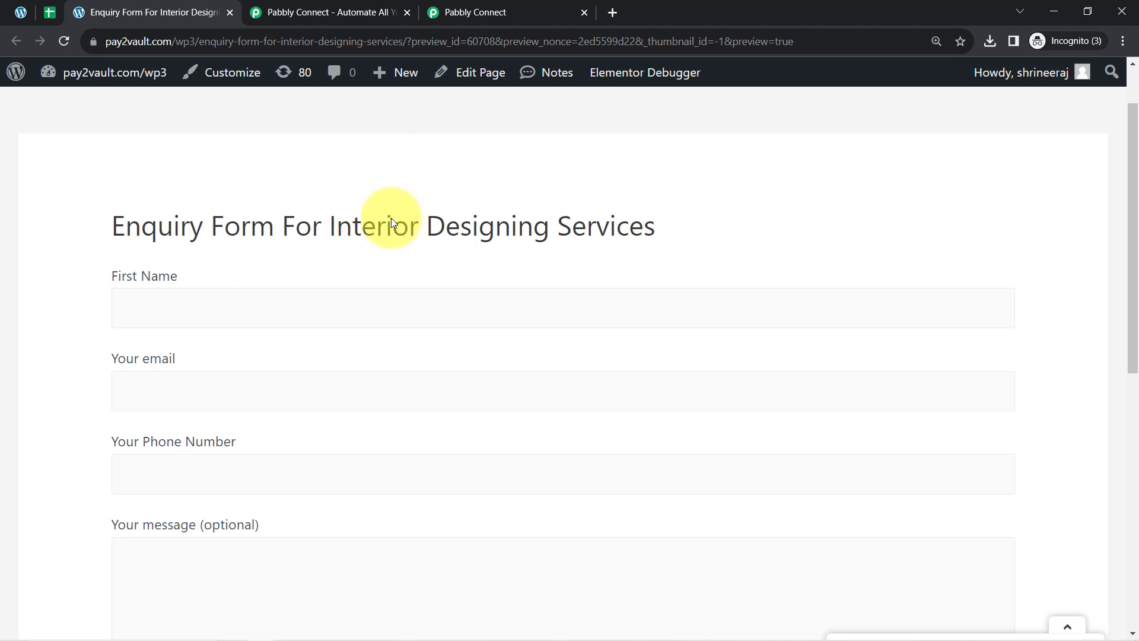
{"action": "left_click", "coordinate": [508, 8]}
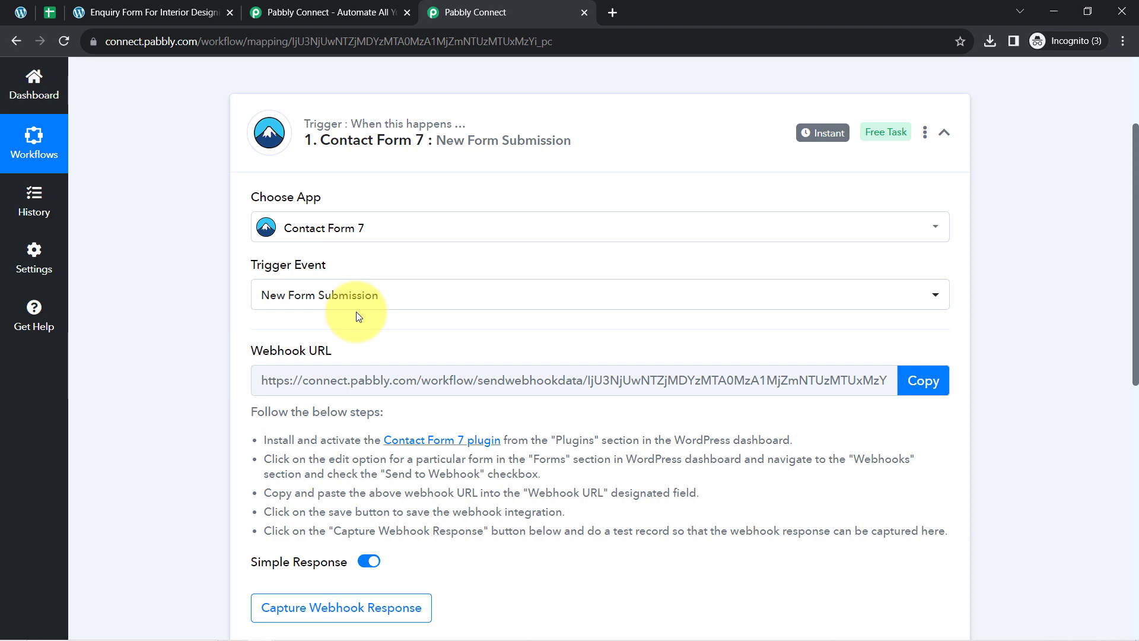
{"action": "left_click", "coordinate": [98, 8]}
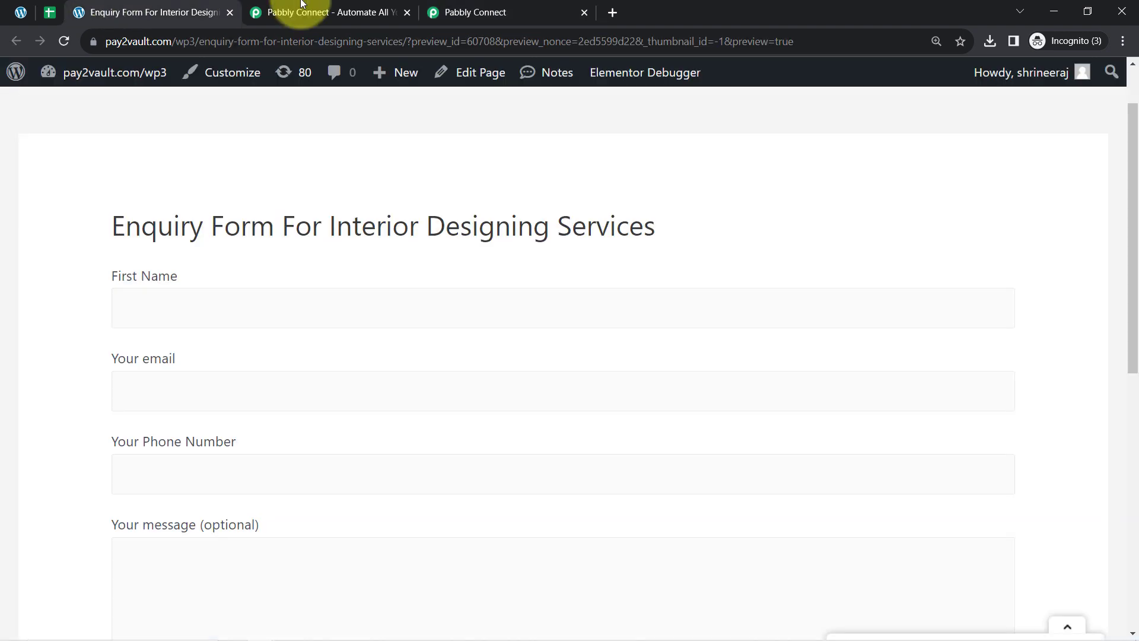
{"action": "left_click", "coordinate": [515, 5]}
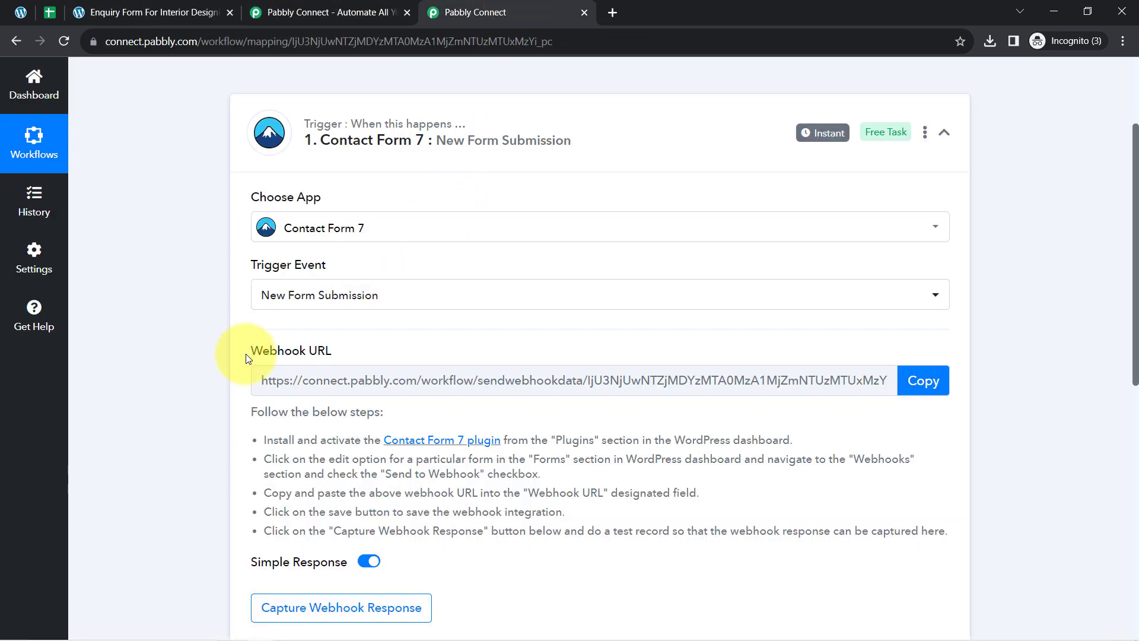
- Copy the webhook URL of the Contact Form 7 trigger in the workflow
{"action": "left_click_drag", "start_coordinate": [247, 358], "coordinate": [349, 356]}
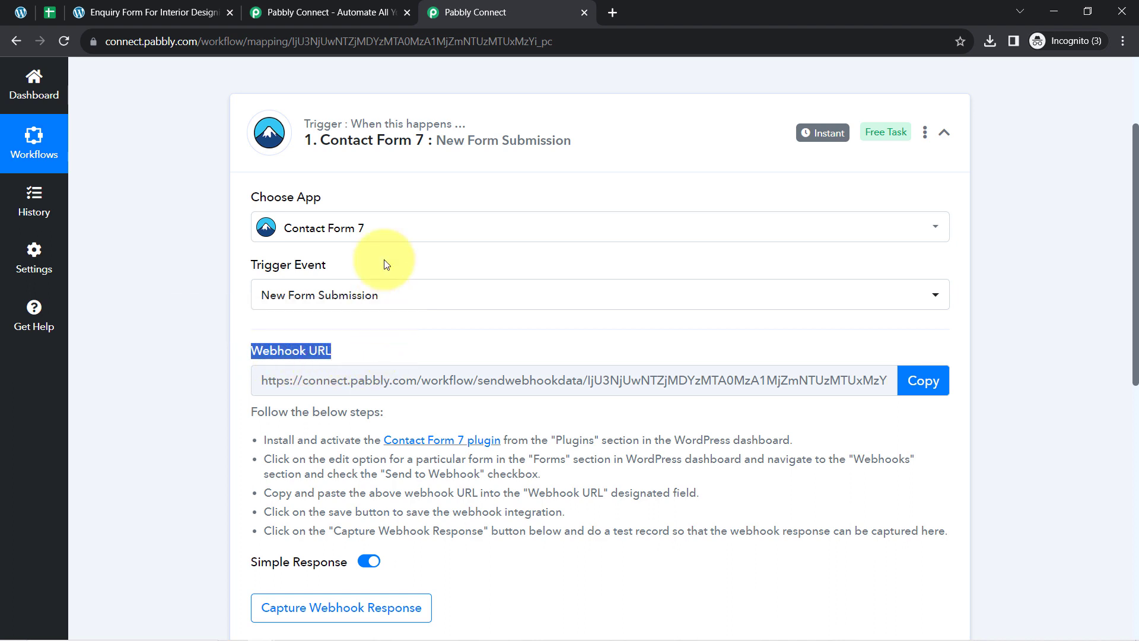
{"action": "scroll", "coordinate": [383, 263], "scroll_direction": "down", "scroll_amount": 1}
{"action": "left_click_drag", "start_coordinate": [265, 338], "coordinate": [701, 459]}
{"action": "left_click", "coordinate": [921, 305]}
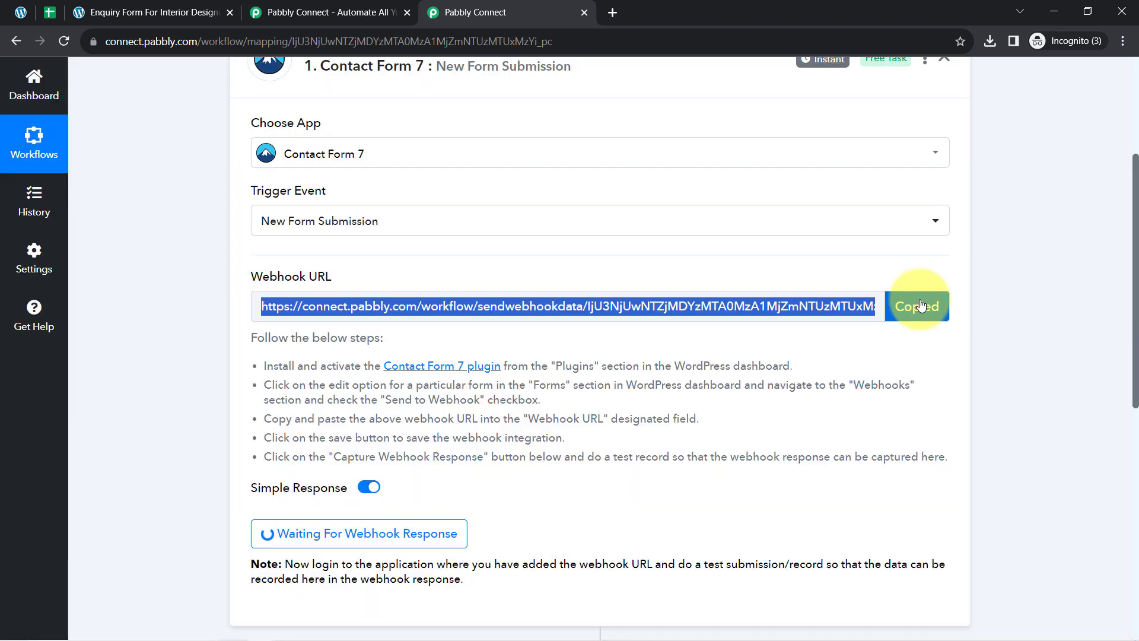
- Switch to WordPress and look for the Webhook section in the enquiry form's editor
{"action": "left_click", "coordinate": [90, 3]}
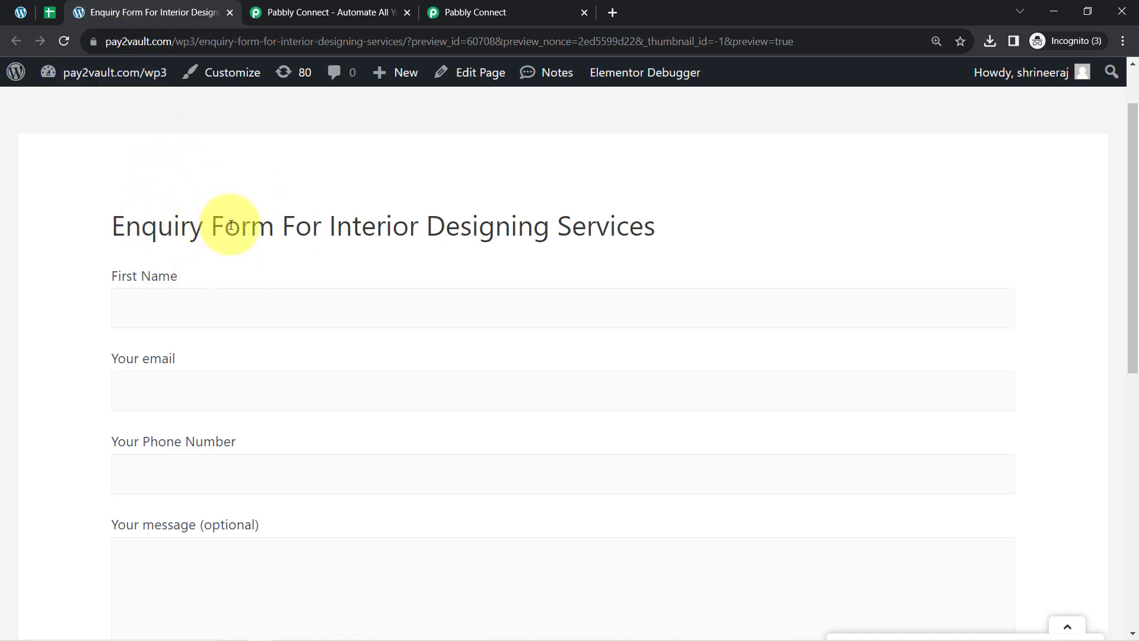
{"action": "left_click", "coordinate": [22, 12]}
{"action": "scroll", "coordinate": [265, 205], "scroll_direction": "up", "scroll_amount": 3}
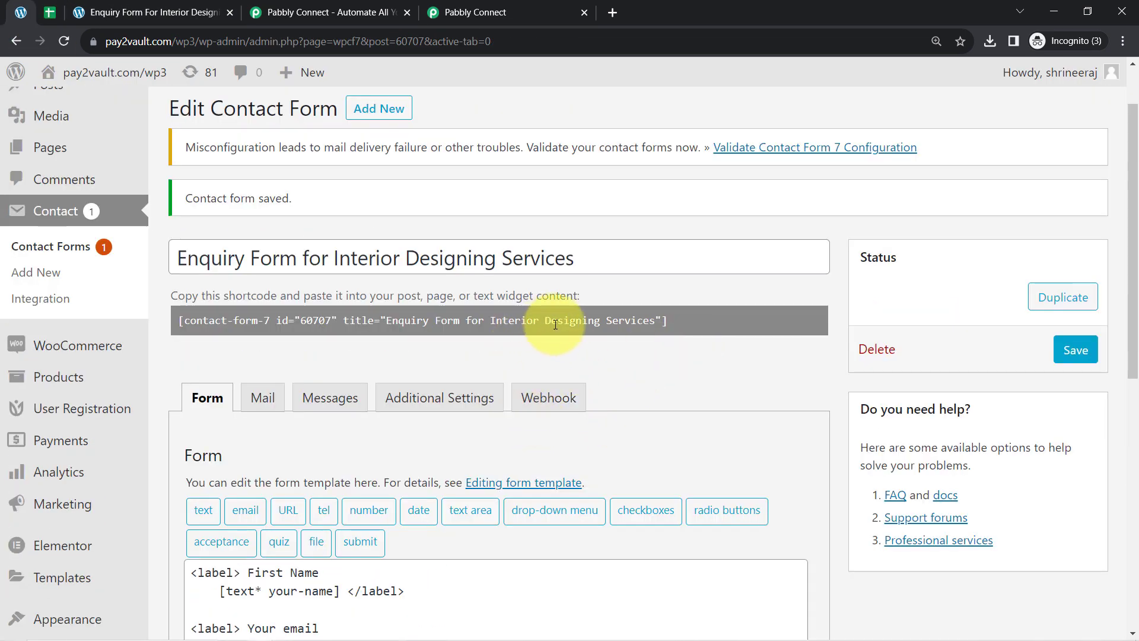
{"action": "left_click", "coordinate": [559, 414]}
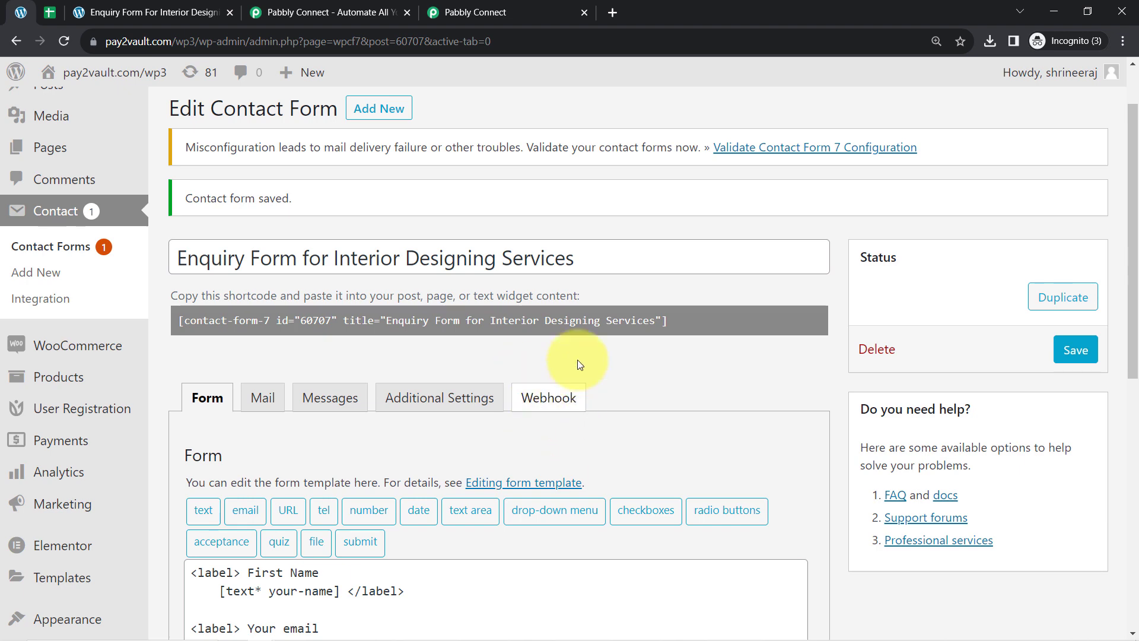
- Open the Contact Form 7 plugin link from Pabbly Connect's setup instructions in a new tab and review the CF7 to Webhook plugin page
{"action": "left_click", "coordinate": [483, 12]}
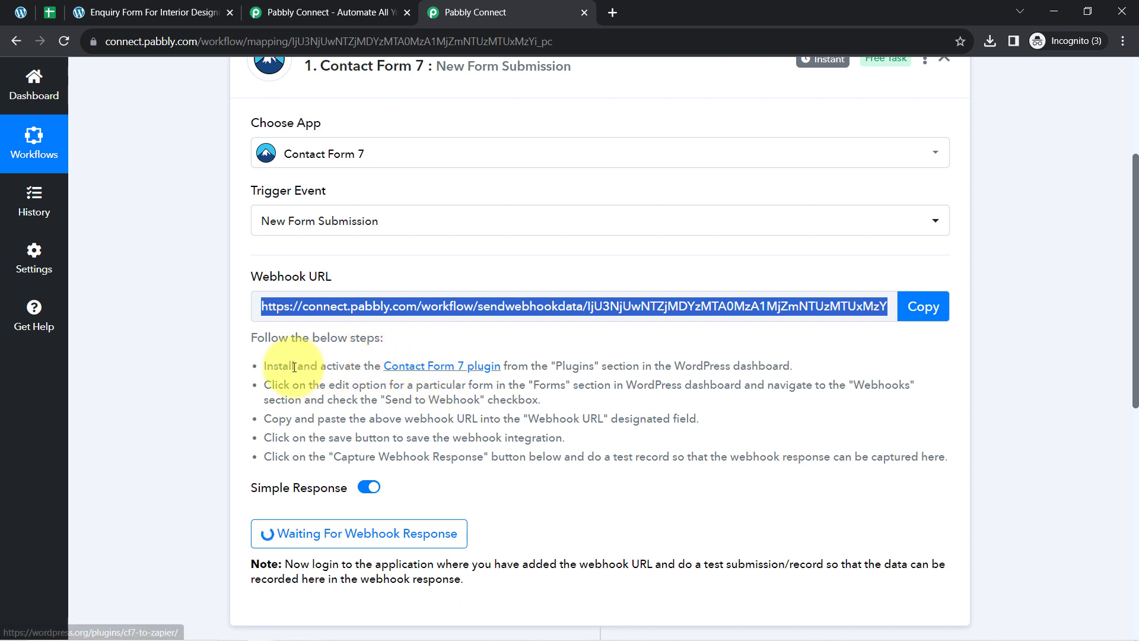
{"action": "left_click_drag", "start_coordinate": [291, 367], "coordinate": [754, 371]}
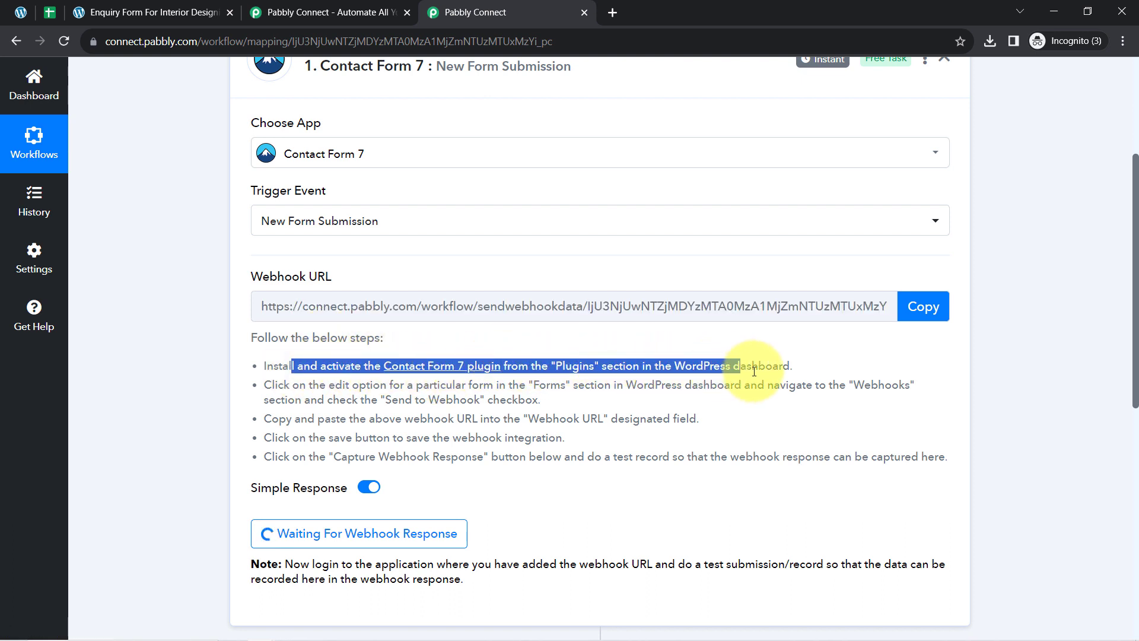
{"action": "left_click", "coordinate": [754, 371]}
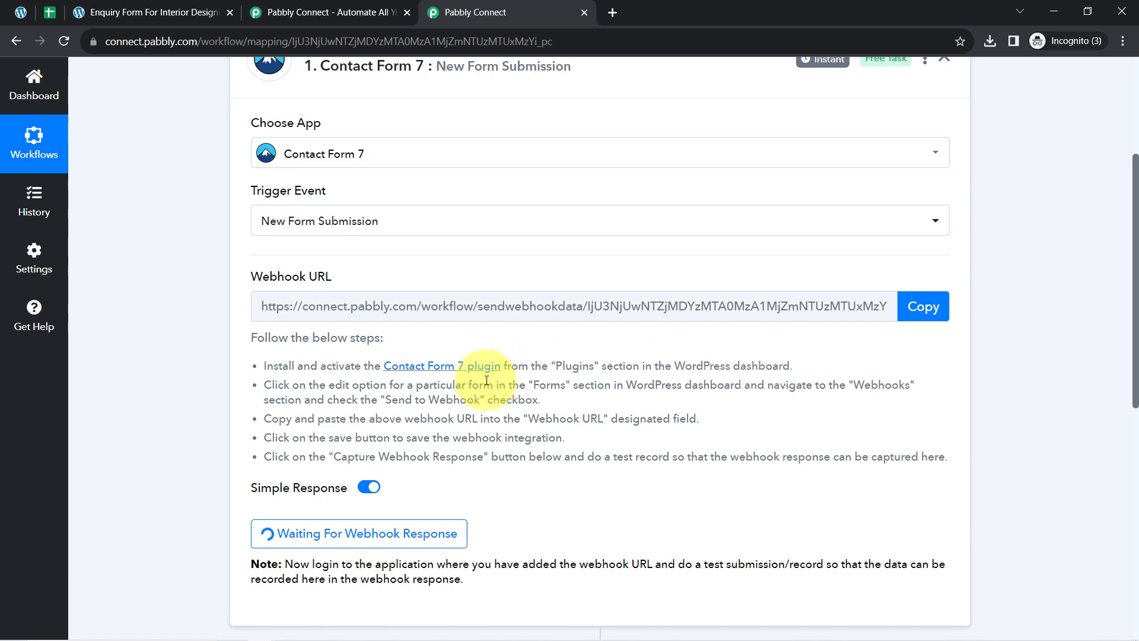
{"action": "right_click", "coordinate": [457, 373]}
{"action": "left_click", "coordinate": [504, 375]}
{"action": "left_click", "coordinate": [680, 4]}
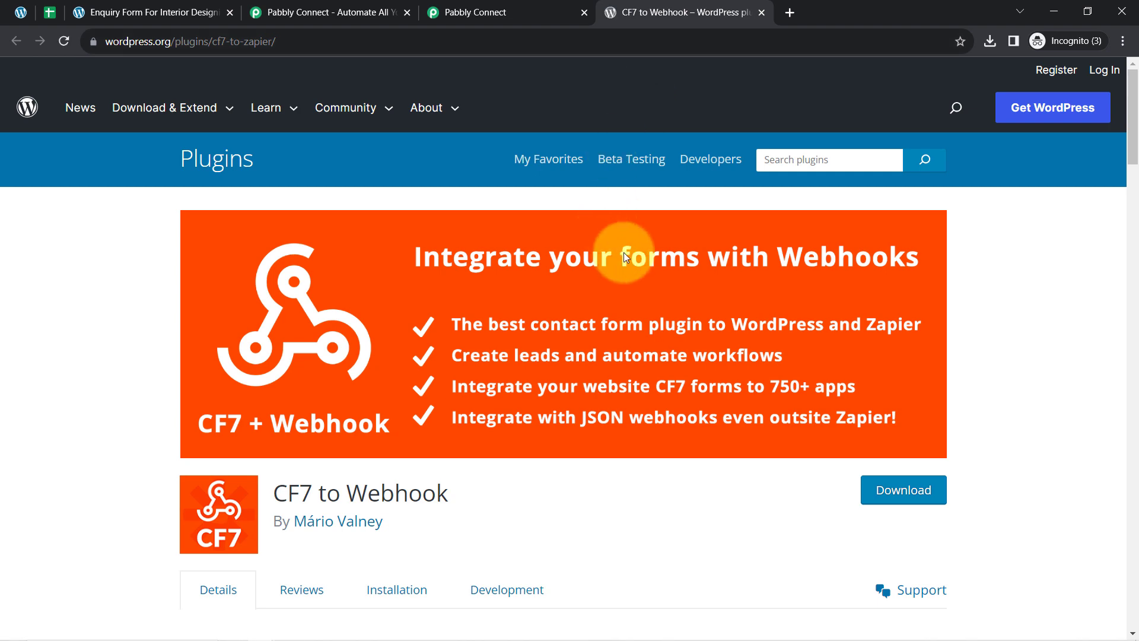
{"action": "scroll", "coordinate": [624, 252], "scroll_direction": "down", "scroll_amount": 3}
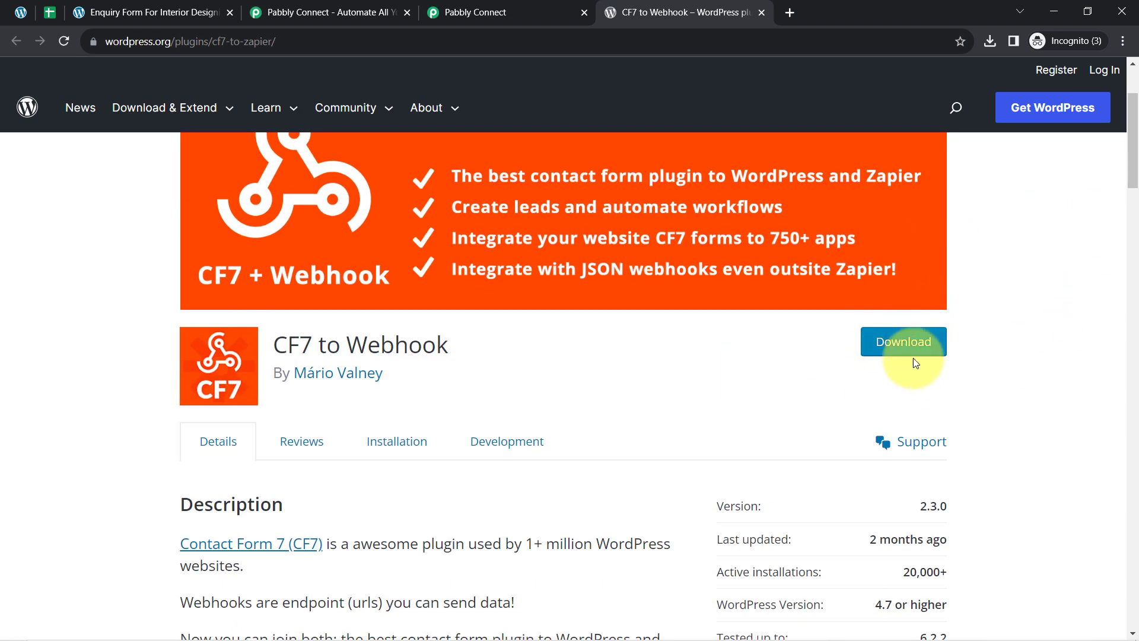
- Open the WordPress site's Plugins page in a new tab from the contact form editor
{"action": "left_click", "coordinate": [20, 12]}
{"action": "scroll", "coordinate": [23, 297], "scroll_direction": "down", "scroll_amount": 4}
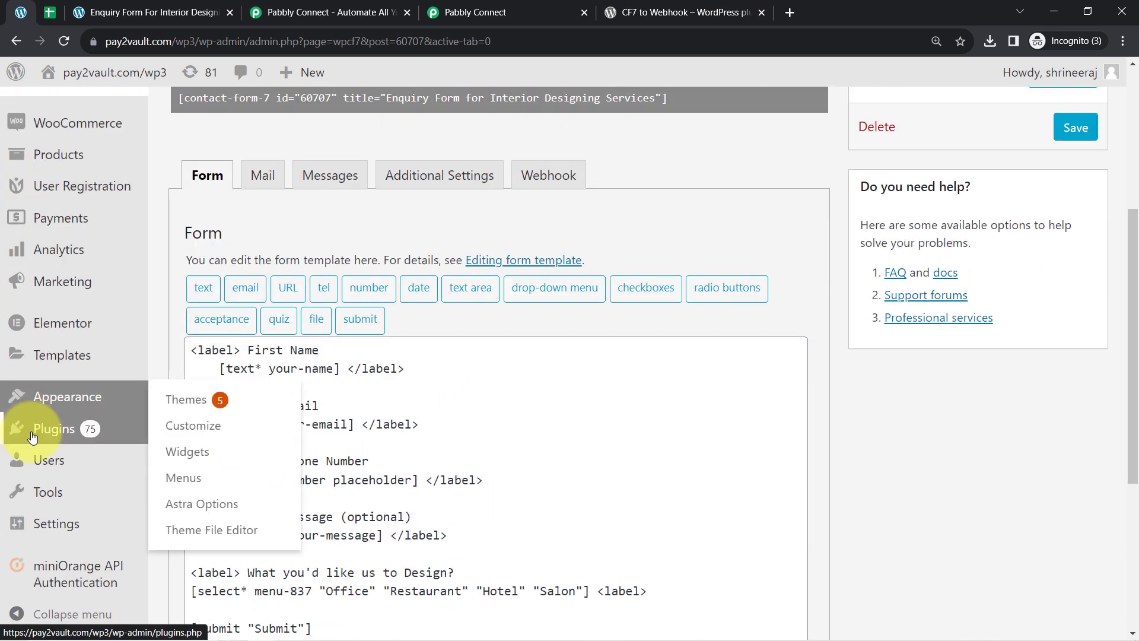
{"action": "right_click", "coordinate": [40, 429]}
{"action": "left_click", "coordinate": [89, 437]}
{"action": "left_click", "coordinate": [125, 7]}
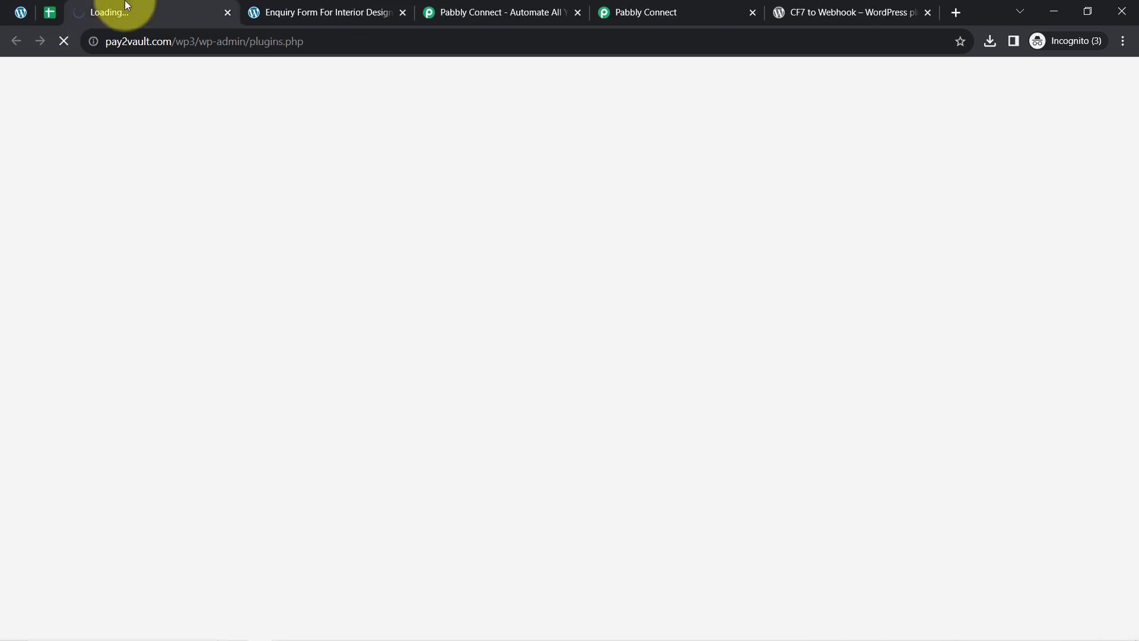
{"action": "left_click", "coordinate": [858, 12]}
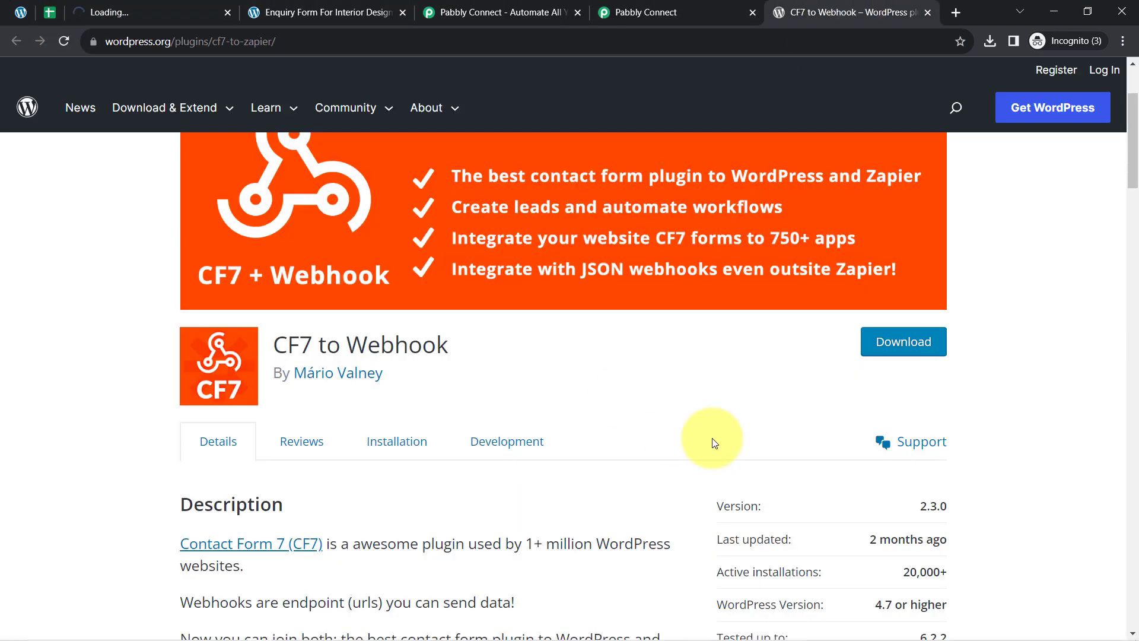
{"action": "left_click", "coordinate": [125, 7]}
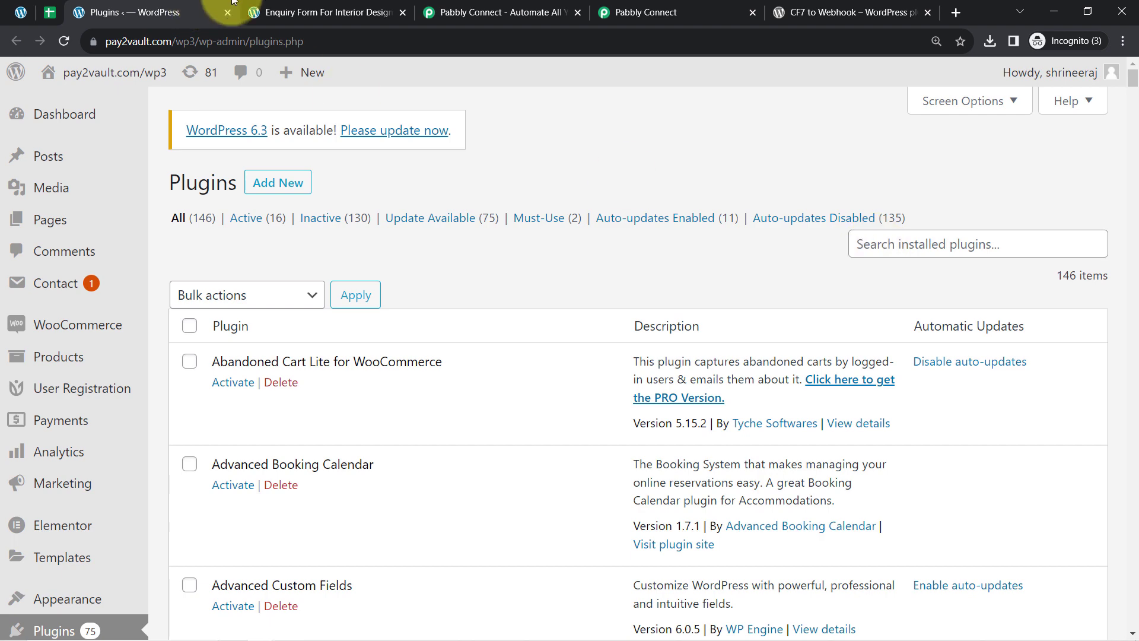
- Open the plugin upload form on the Add Plugins page and view it alongside the CF7 to Webhook download page
{"action": "left_click", "coordinate": [315, 11]}
{"action": "left_click", "coordinate": [26, 16]}
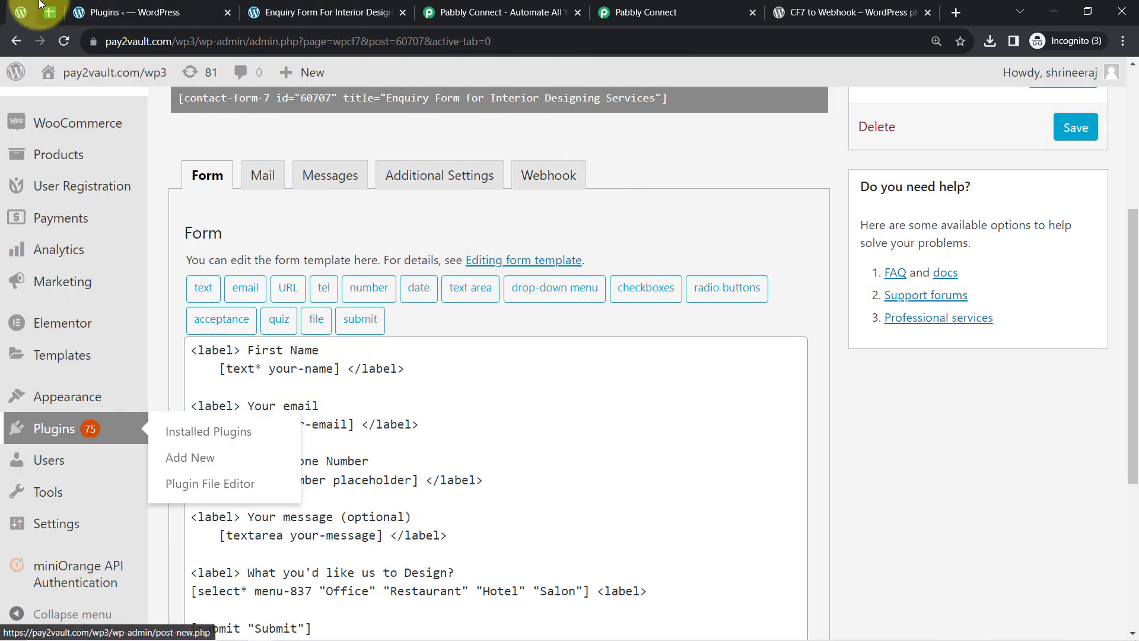
{"action": "left_click", "coordinate": [125, 12]}
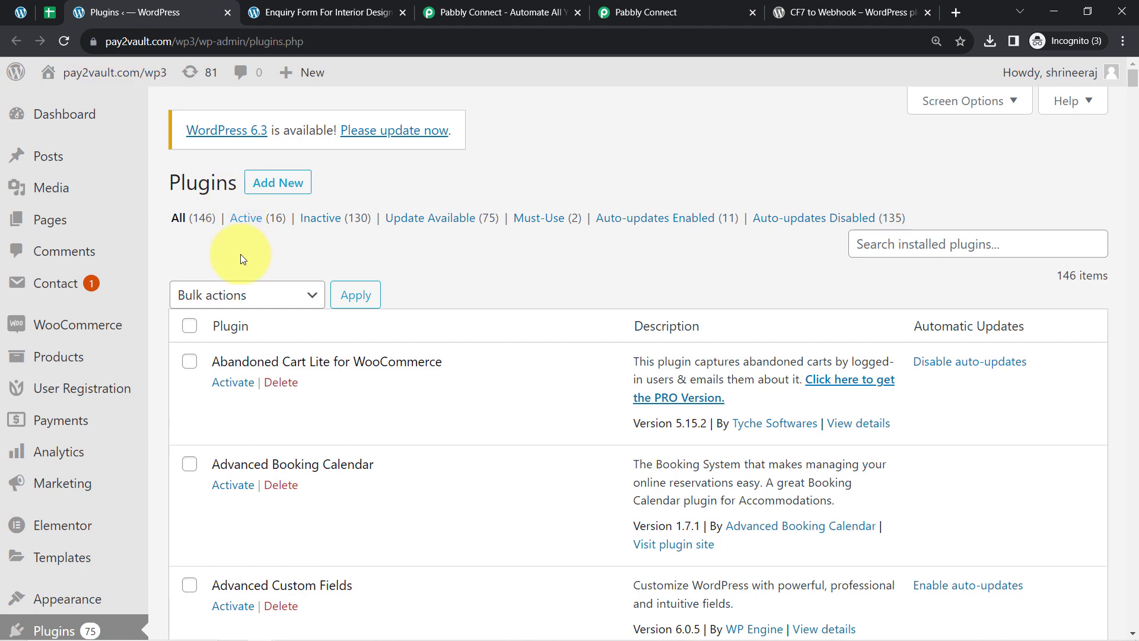
{"action": "left_click", "coordinate": [273, 181]}
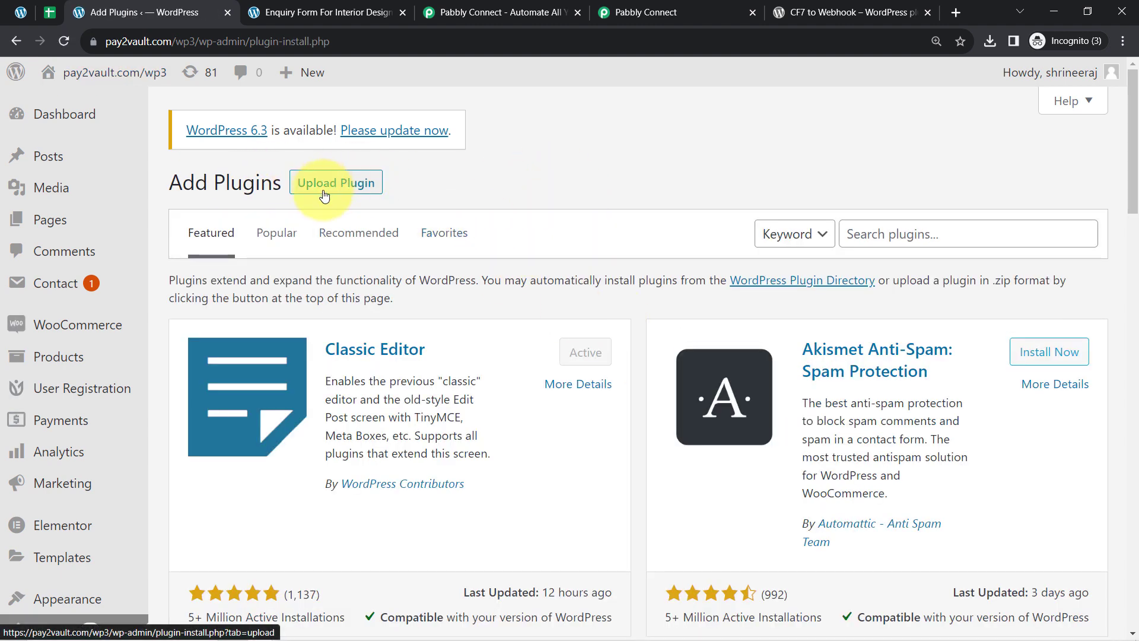
{"action": "left_click", "coordinate": [323, 184]}
{"action": "left_click", "coordinate": [848, 12]}
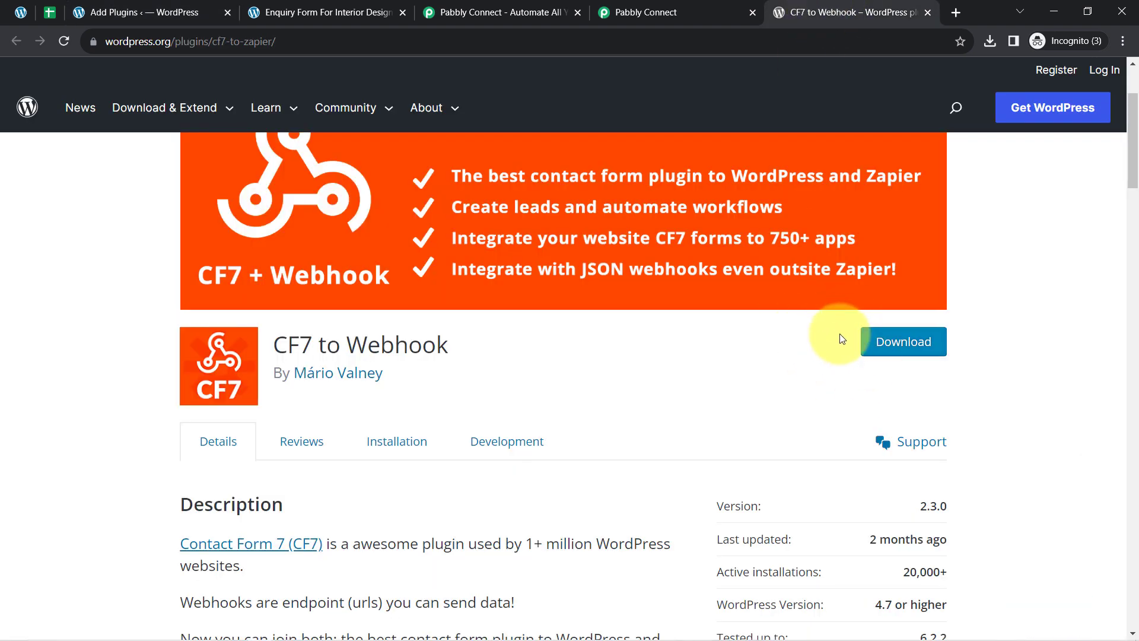
{"action": "left_click", "coordinate": [98, 12]}
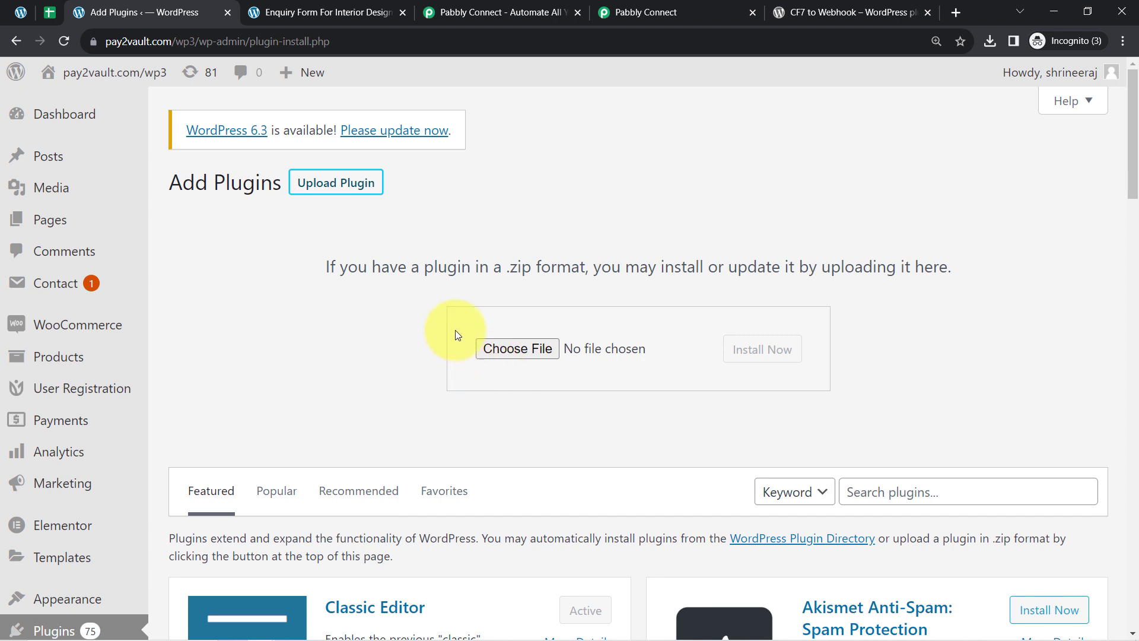
{"action": "left_click", "coordinate": [320, 10]}
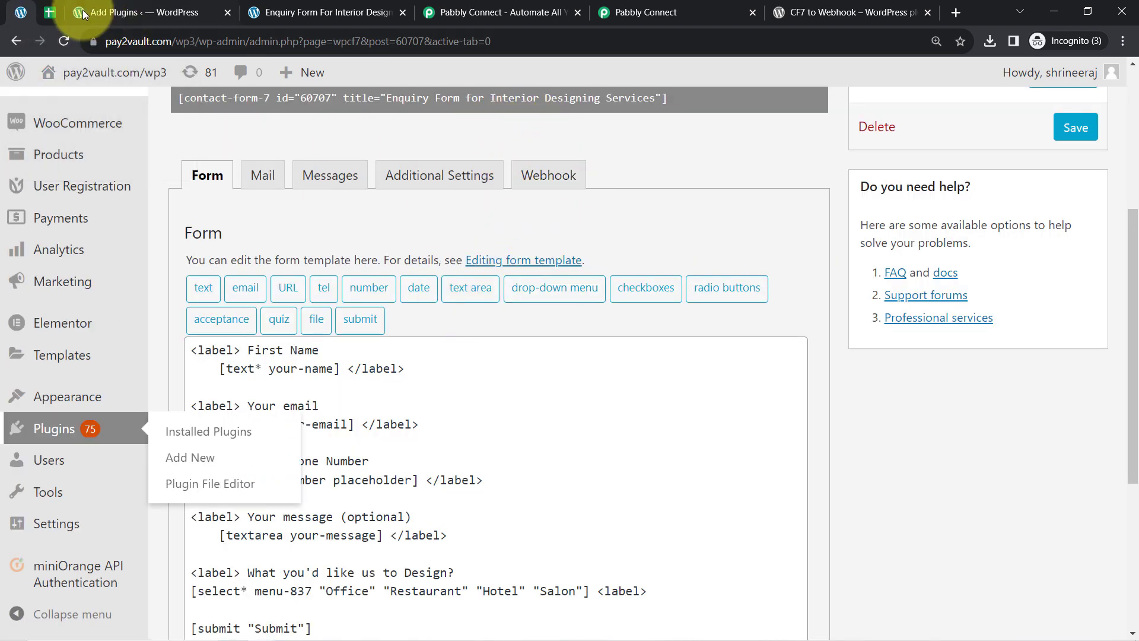
{"action": "left_click", "coordinate": [109, 6]}
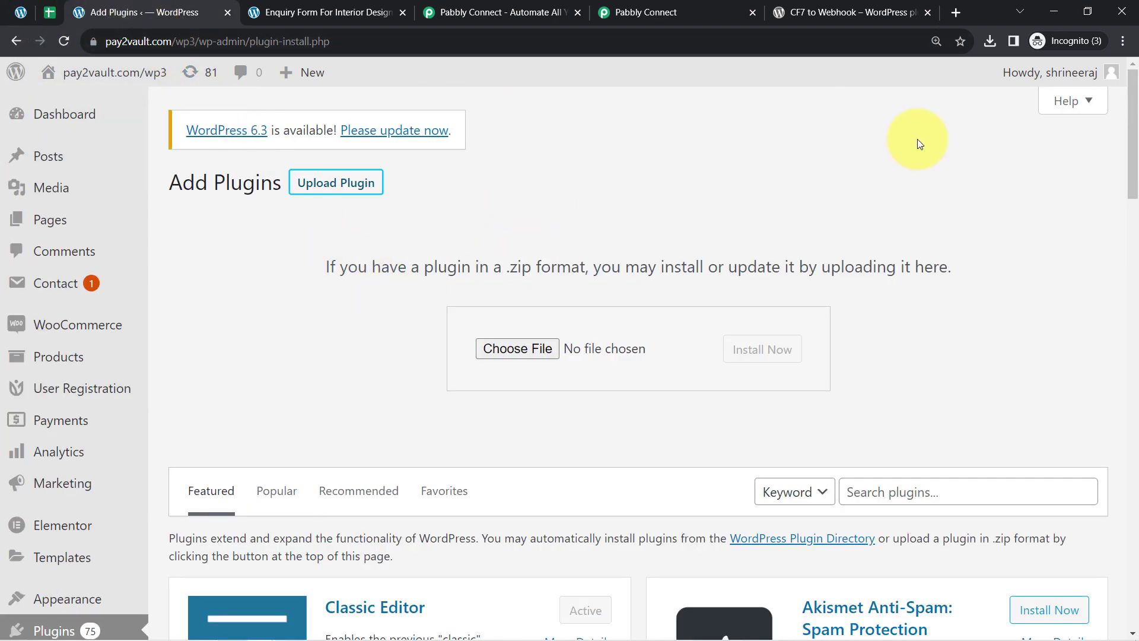
- Return to the installed plugins and search them for "CF7 to Webhook", using the name copied from the plugin page
{"action": "scroll", "coordinate": [337, 298], "scroll_direction": "down", "scroll_amount": 2}
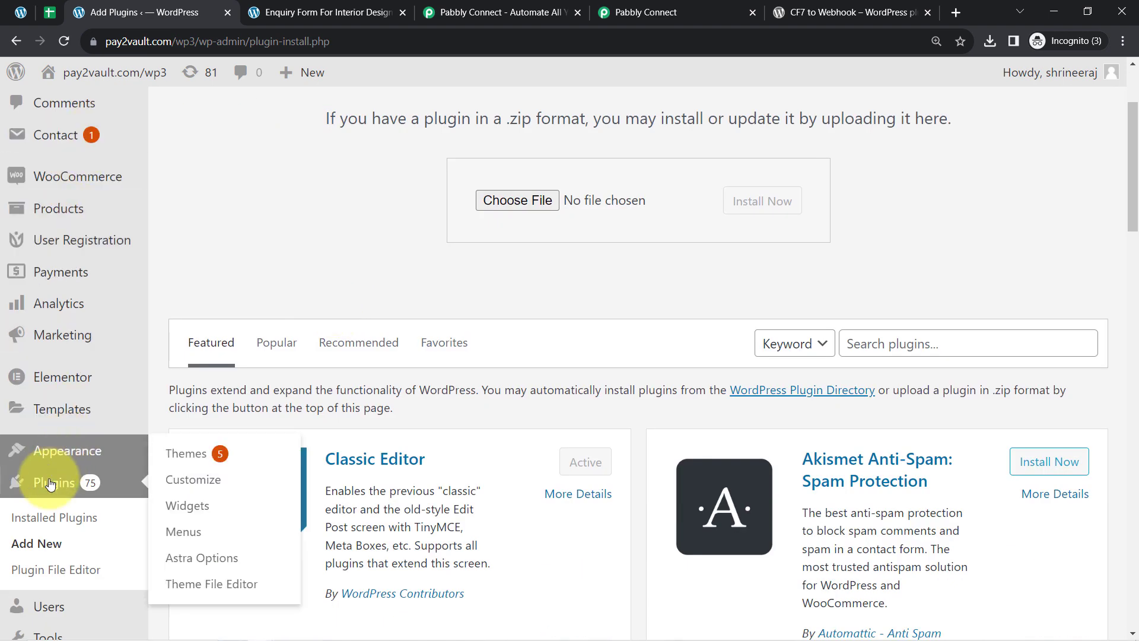
{"action": "left_click", "coordinate": [38, 520]}
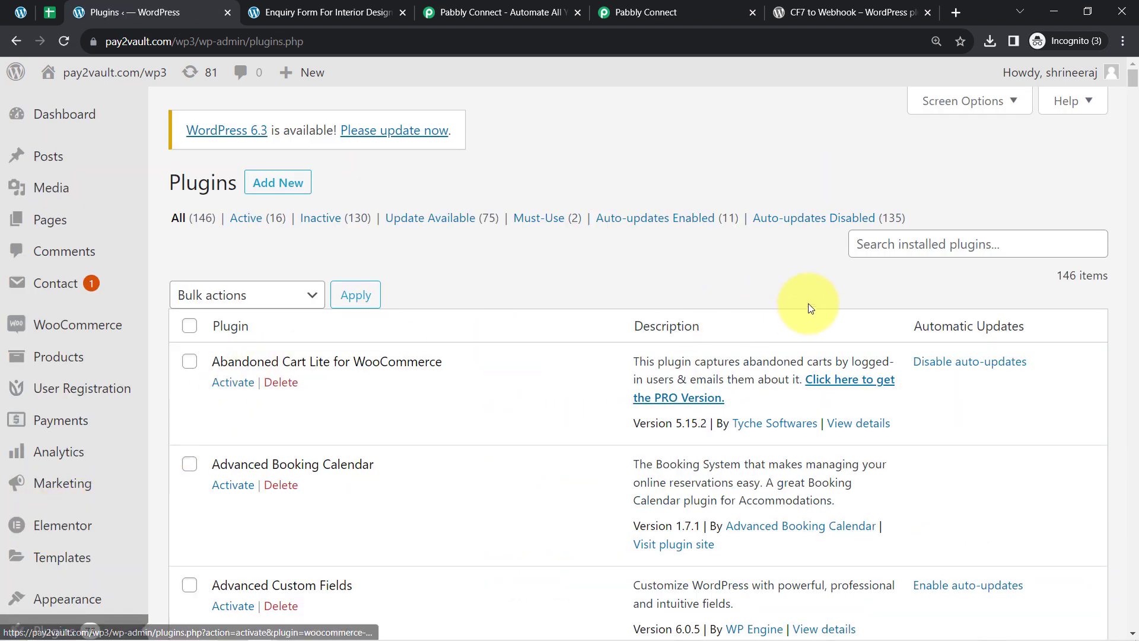
{"action": "left_click", "coordinate": [888, 244]}
{"action": "left_click", "coordinate": [789, 12]}
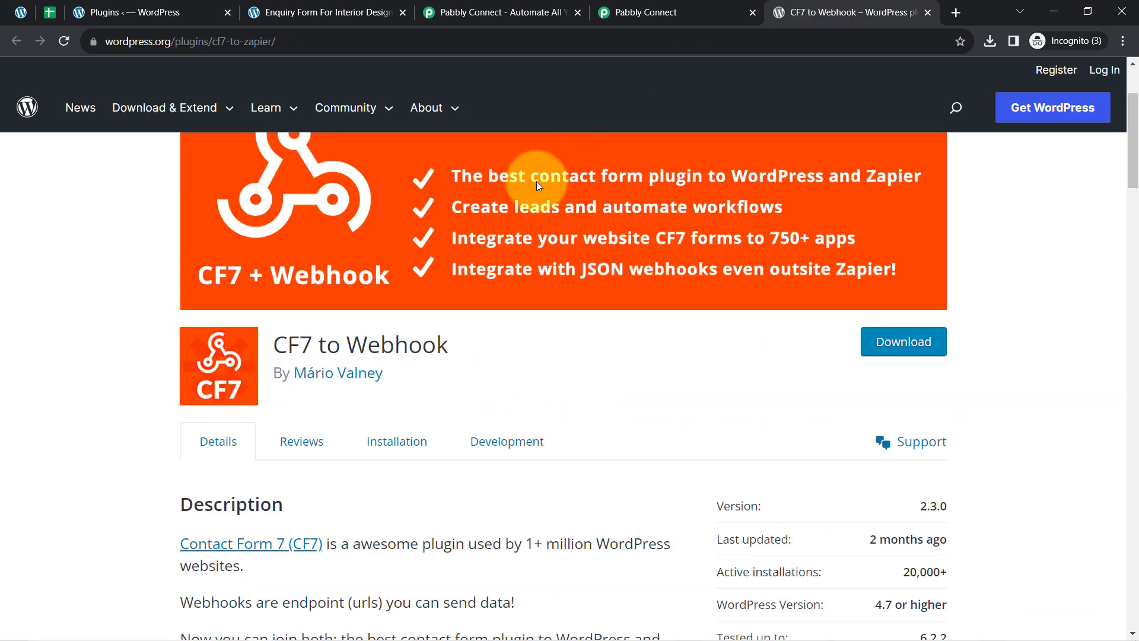
{"action": "triple_click", "coordinate": [293, 345]}
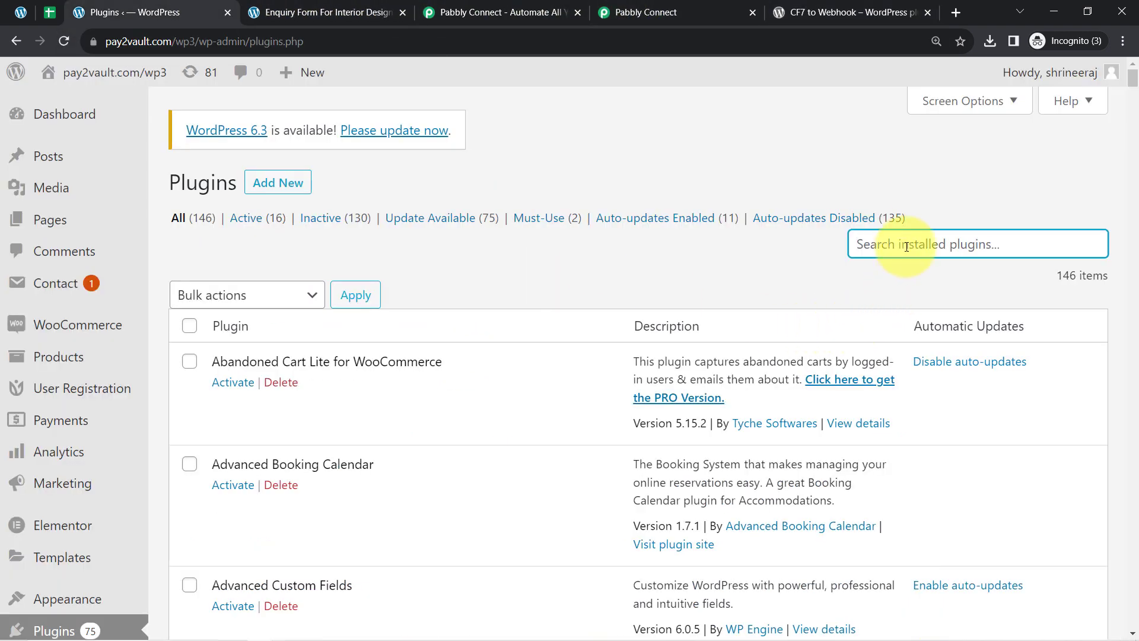
{"action": "key", "text": "Return"}
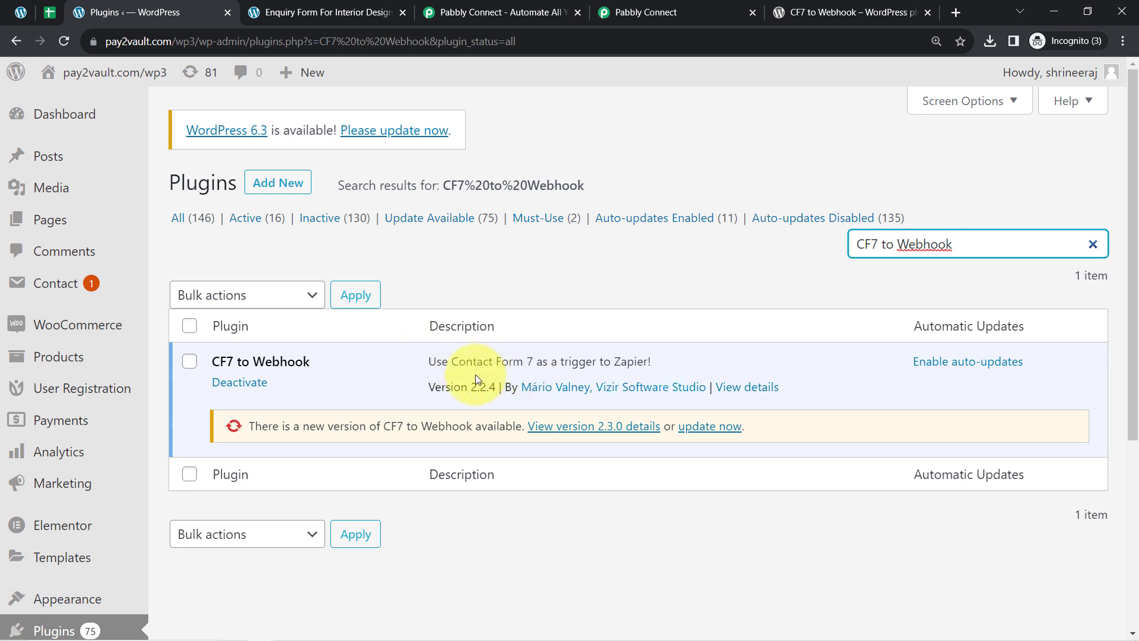
- Deactivate the CF7 to Webhook plugin and reload the enquiry form's editor
{"action": "left_click", "coordinate": [241, 382]}
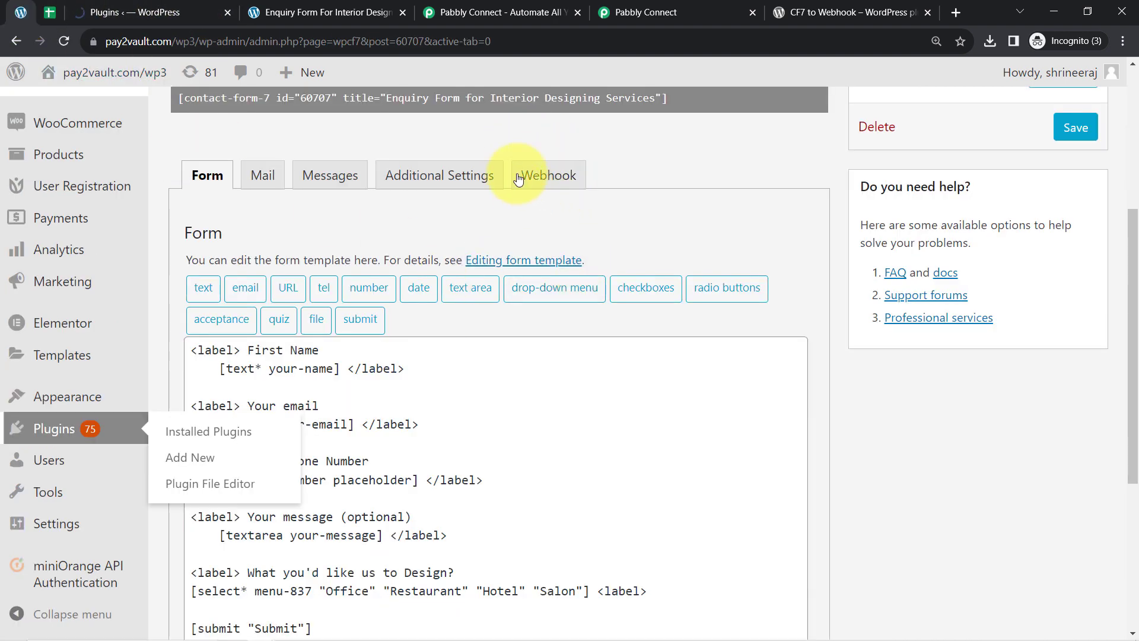
{"action": "left_click", "coordinate": [66, 41]}
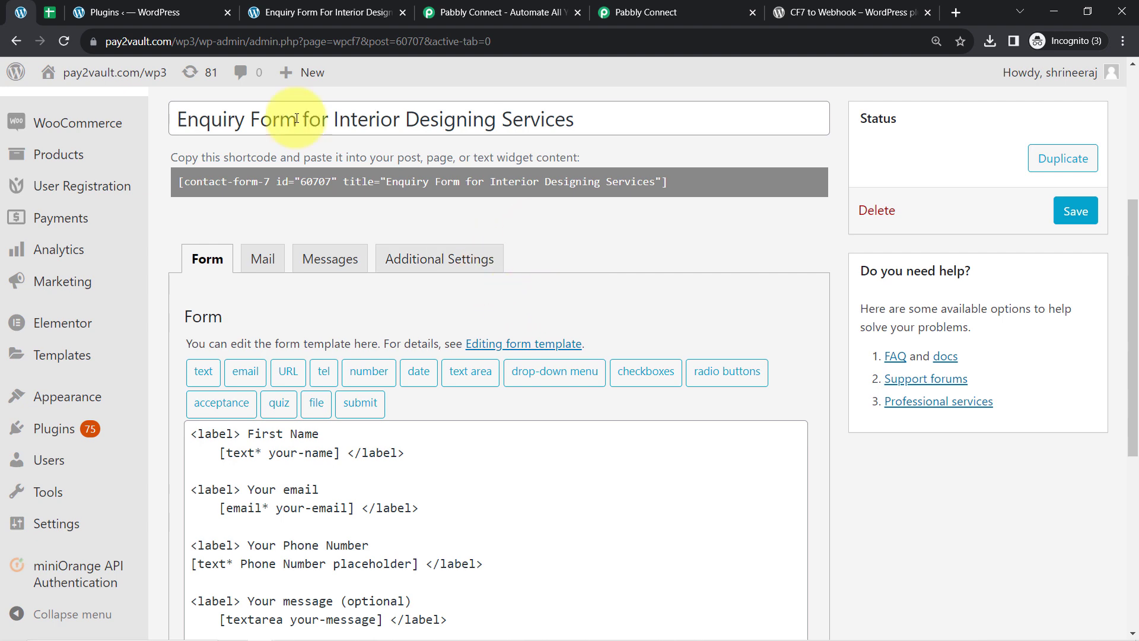
- Activate the CF7 to Webhook plugin again and refresh the enquiry form's editor
{"action": "left_click", "coordinate": [130, 12]}
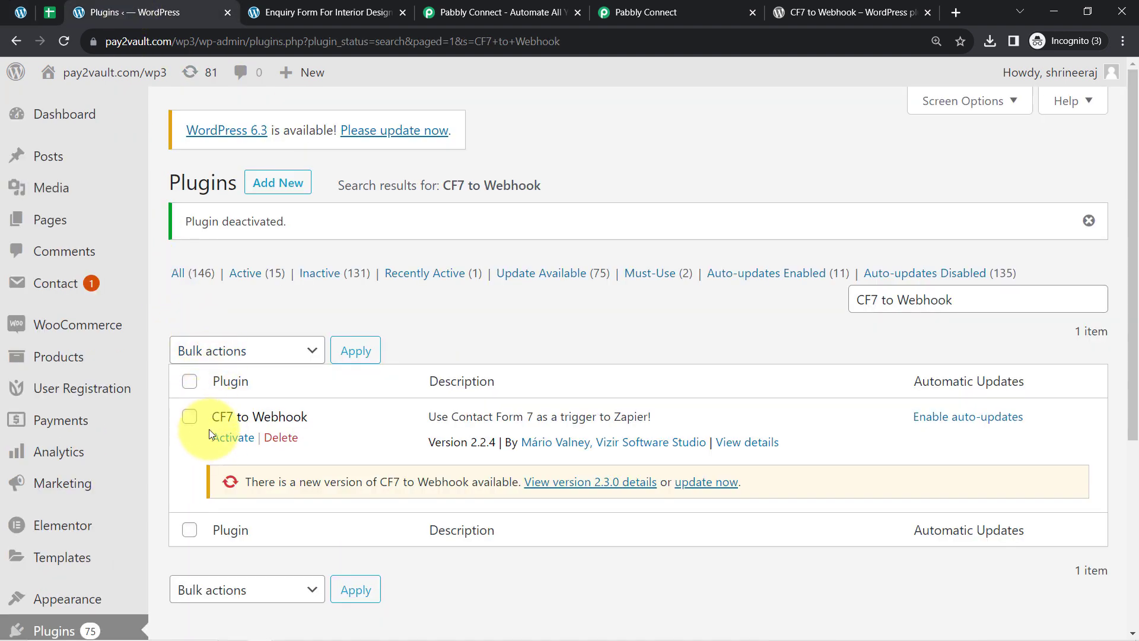
{"action": "left_click", "coordinate": [227, 440]}
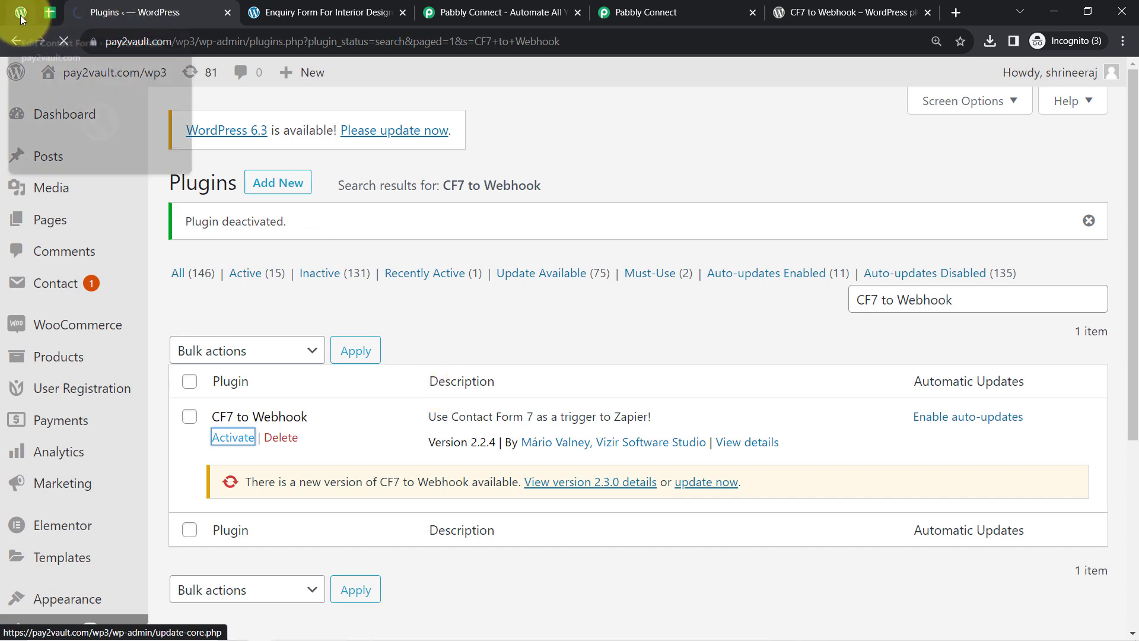
{"action": "key", "text": "ctrl+Tab"}
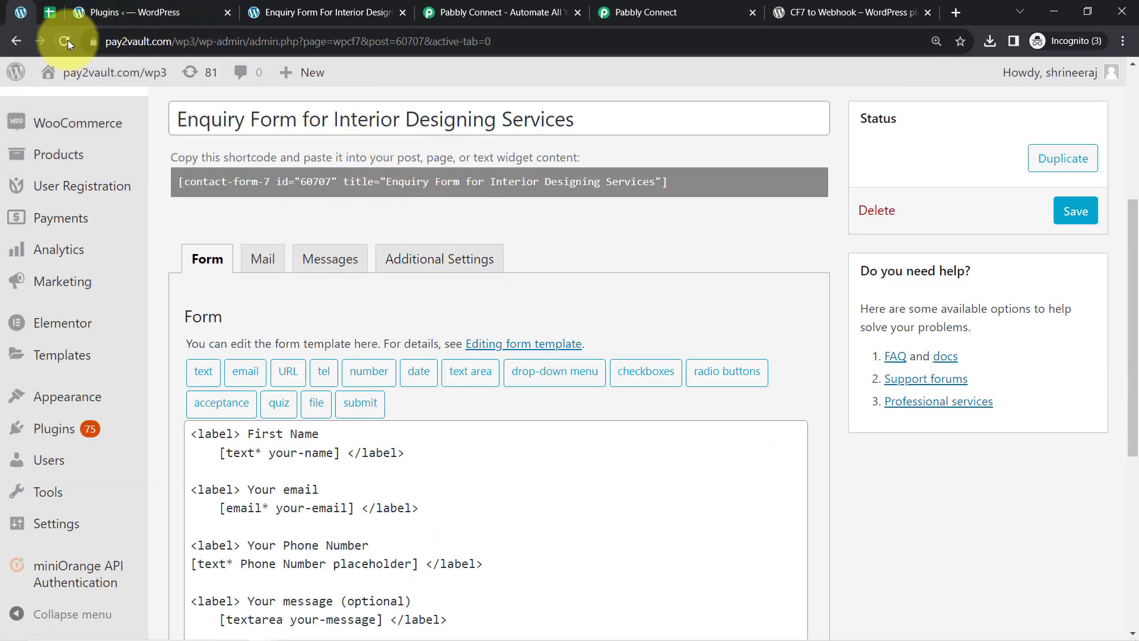
{"action": "left_click", "coordinate": [67, 41]}
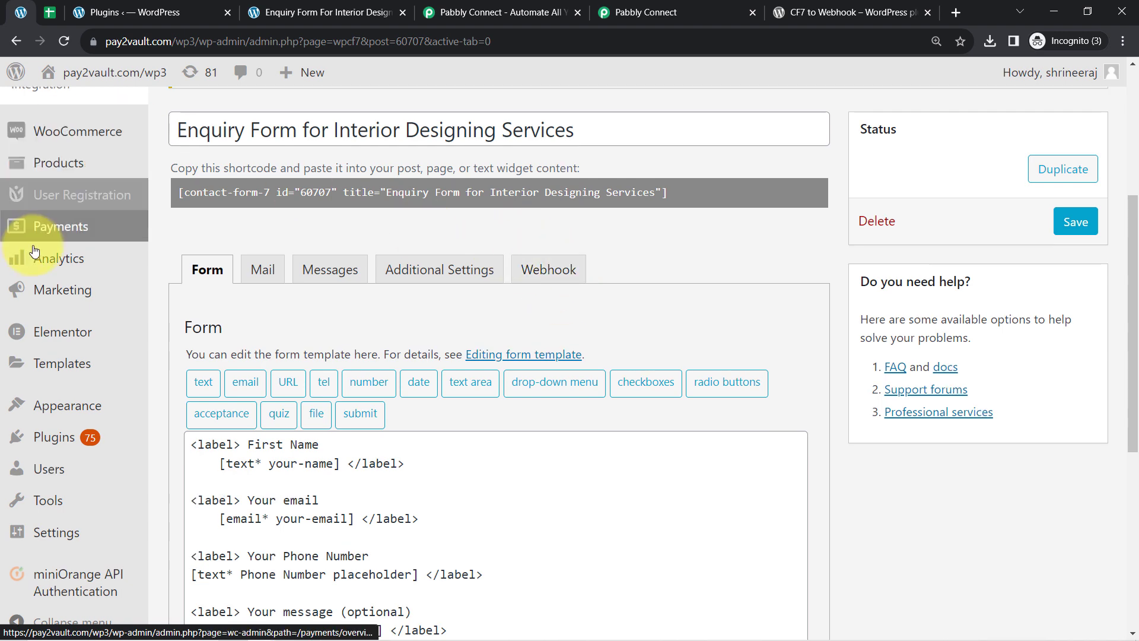
- Examine the reloaded enquiry form editor's sections and go back to the Pabbly Connect workflow's trigger instructions
{"action": "scroll", "coordinate": [53, 300], "scroll_direction": "up", "scroll_amount": 4}
{"action": "scroll", "coordinate": [68, 240], "scroll_direction": "up", "scroll_amount": 2}
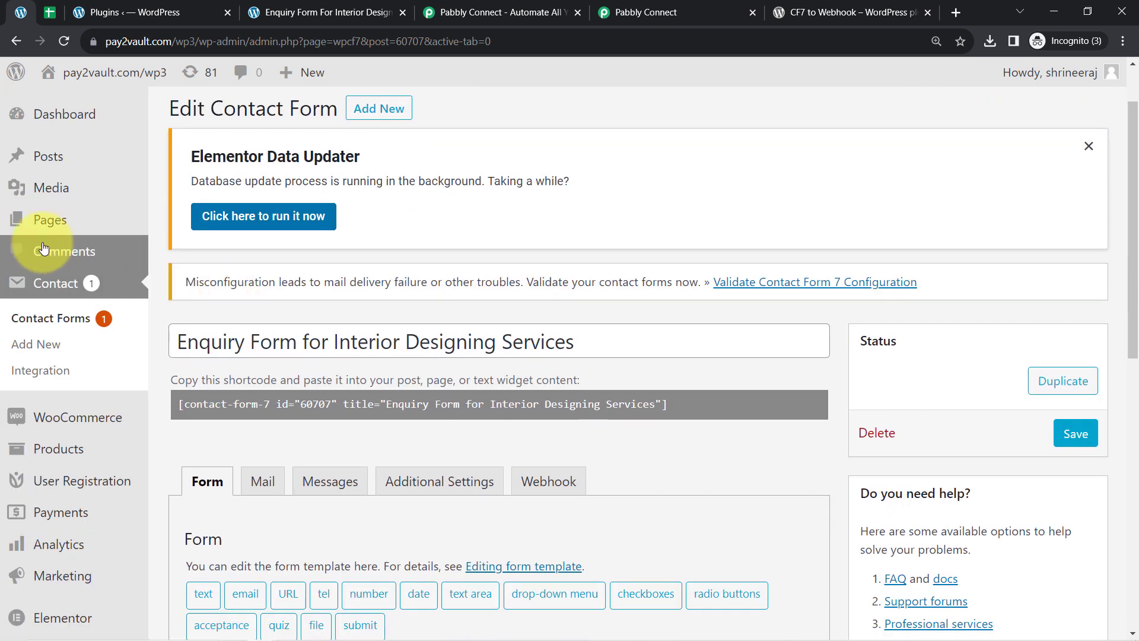
{"action": "scroll", "coordinate": [567, 354], "scroll_direction": "down", "scroll_amount": 3}
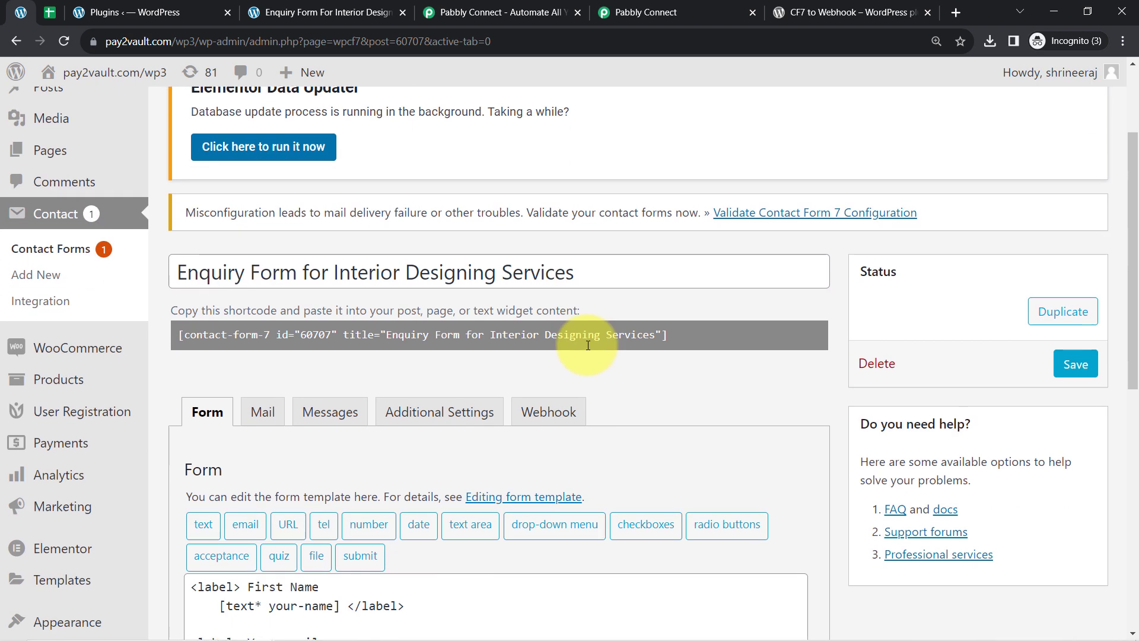
{"action": "scroll", "coordinate": [560, 310], "scroll_direction": "down", "scroll_amount": 2}
{"action": "left_click", "coordinate": [649, 11]}
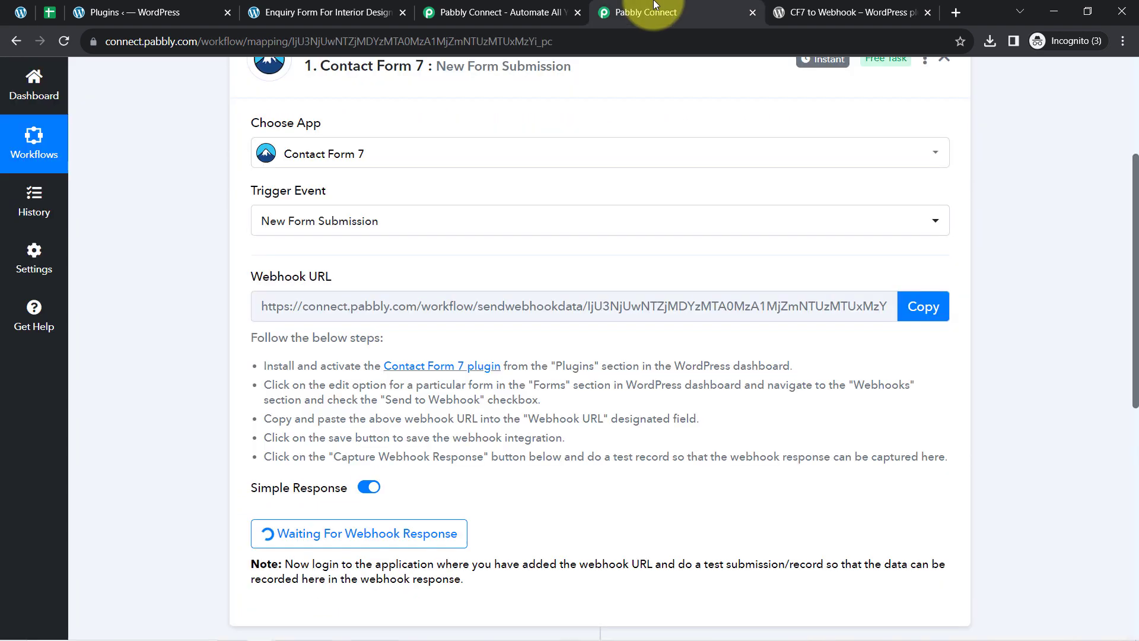
- Enable Send to Webhook in the enquiry form's webhook settings and enter the webhook URL copied from the Pabbly Connect trigger
{"action": "left_click", "coordinate": [911, 307]}
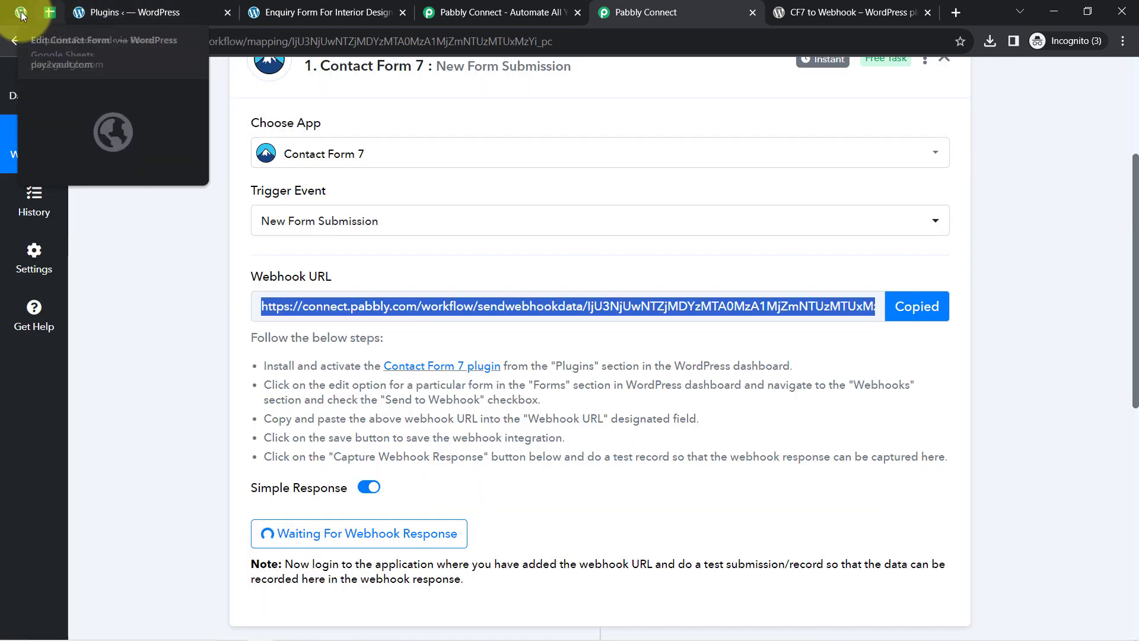
{"action": "left_click", "coordinate": [21, 12]}
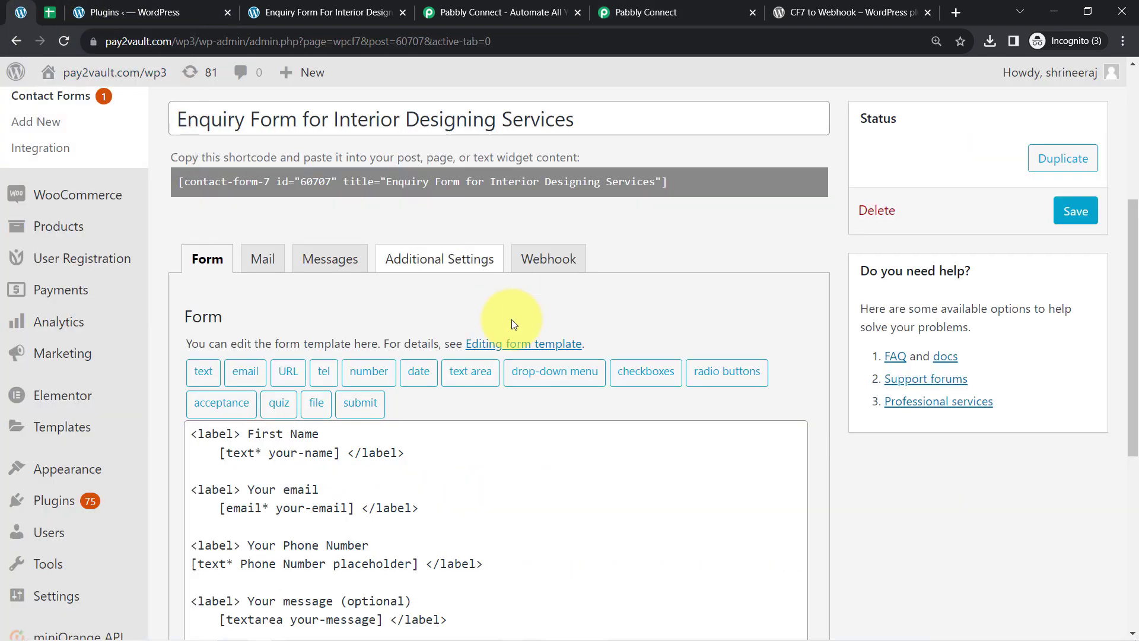
{"action": "left_click", "coordinate": [528, 271]}
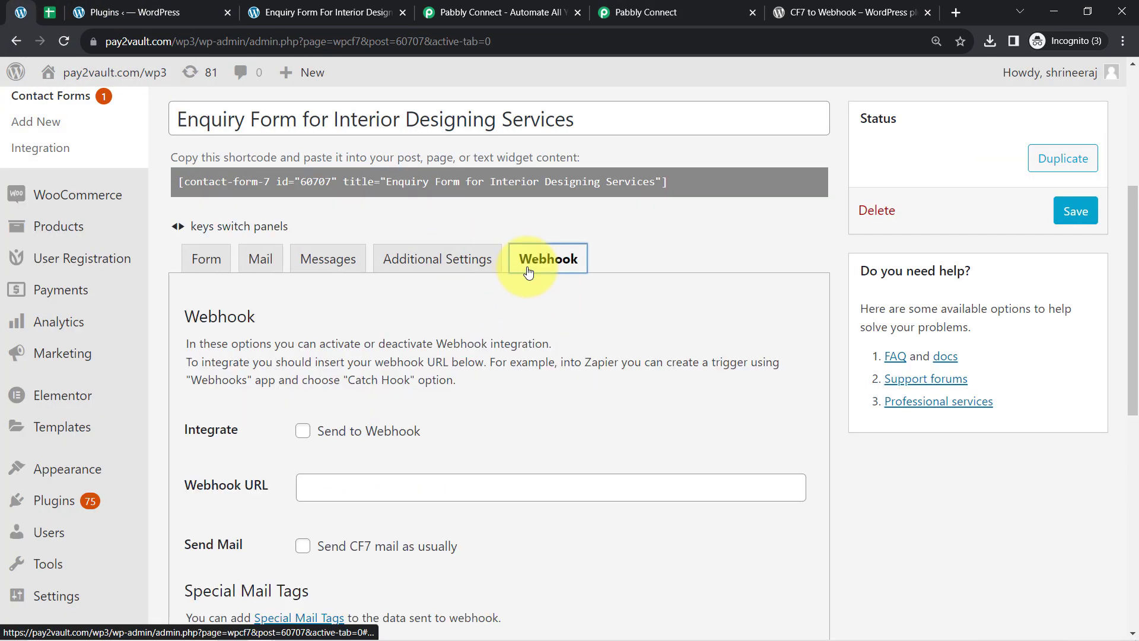
{"action": "scroll", "coordinate": [471, 318], "scroll_direction": "down", "scroll_amount": 3}
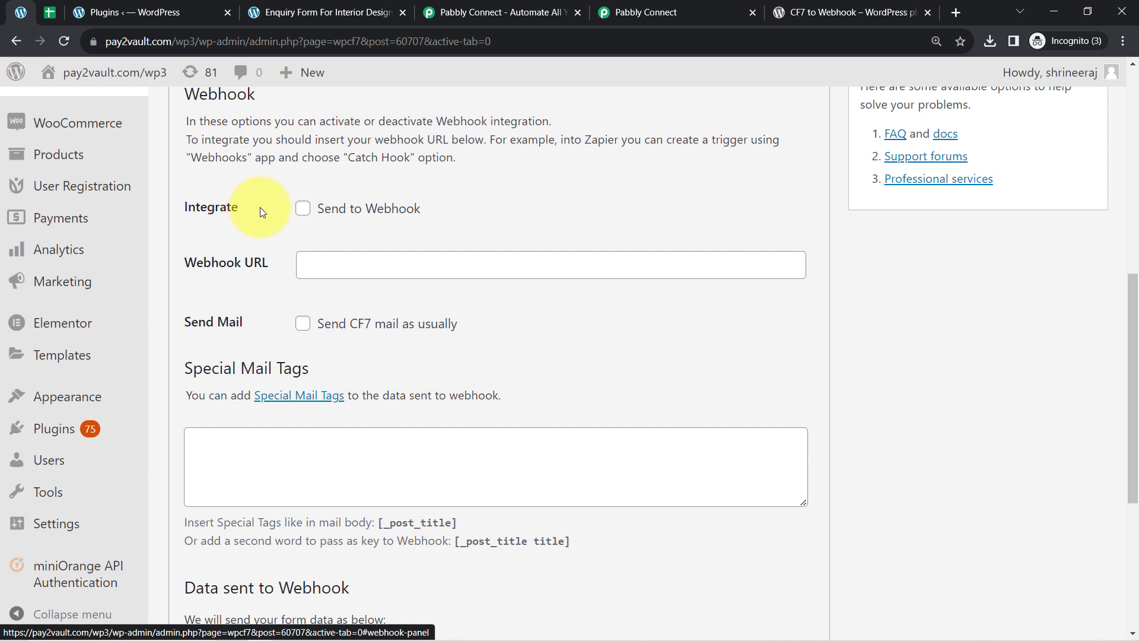
{"action": "left_click", "coordinate": [303, 208]}
{"action": "left_click", "coordinate": [328, 259]}
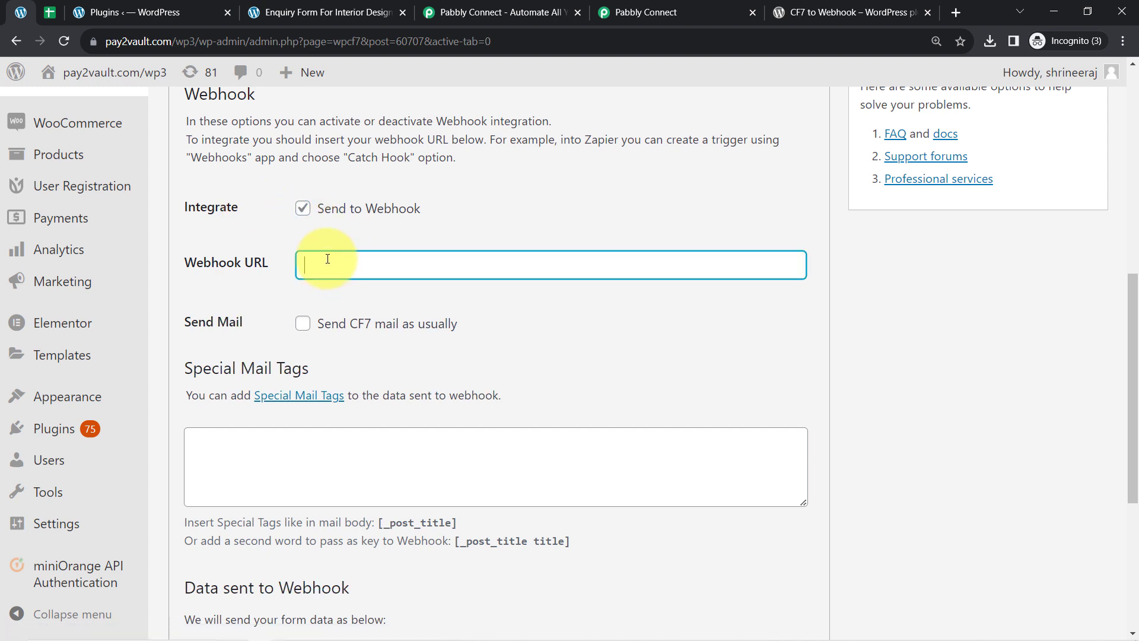
{"action": "key", "text": "ctrl+v"}
- Save the enquiry form's webhook settings and dismiss the Elementor Data Updater notice
{"action": "scroll", "coordinate": [265, 521], "scroll_direction": "down", "scroll_amount": 4}
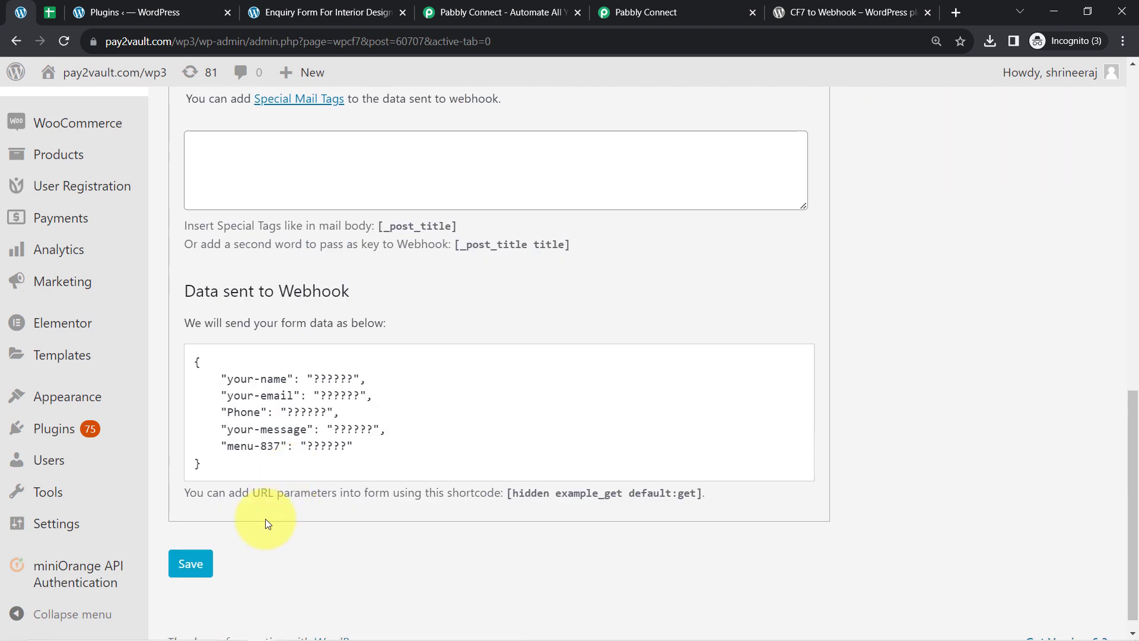
{"action": "left_click", "coordinate": [202, 561]}
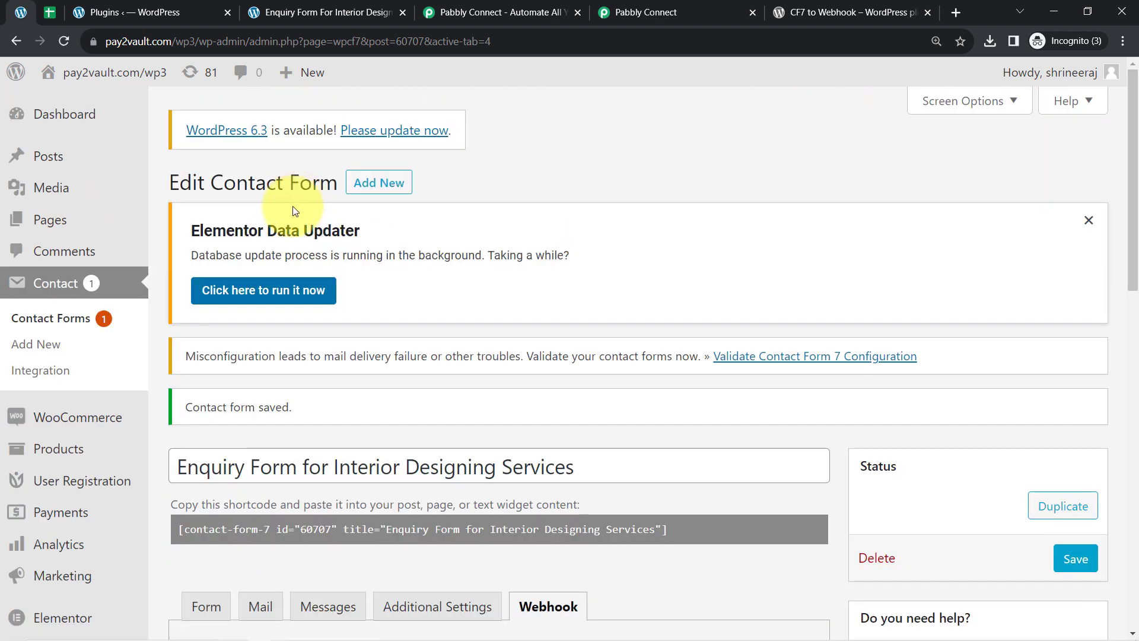
{"action": "left_click", "coordinate": [1090, 219]}
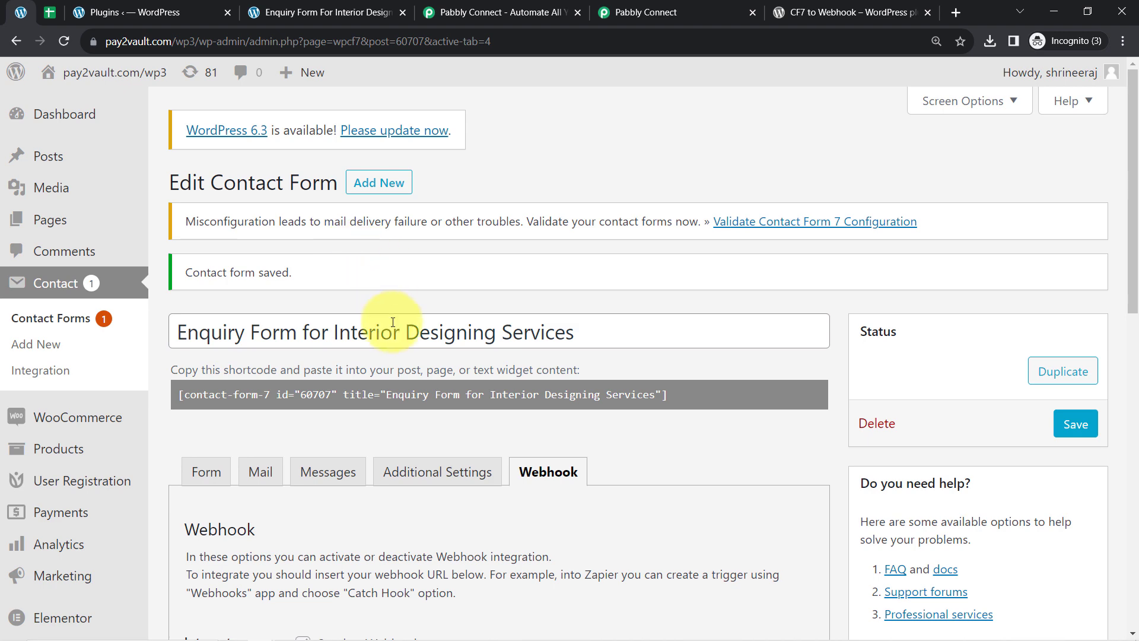
- Return to the Pabbly Connect workflow and read the trigger's note about making a test submission
{"action": "left_click", "coordinate": [625, 7]}
{"action": "scroll", "coordinate": [469, 338], "scroll_direction": "down", "scroll_amount": 2}
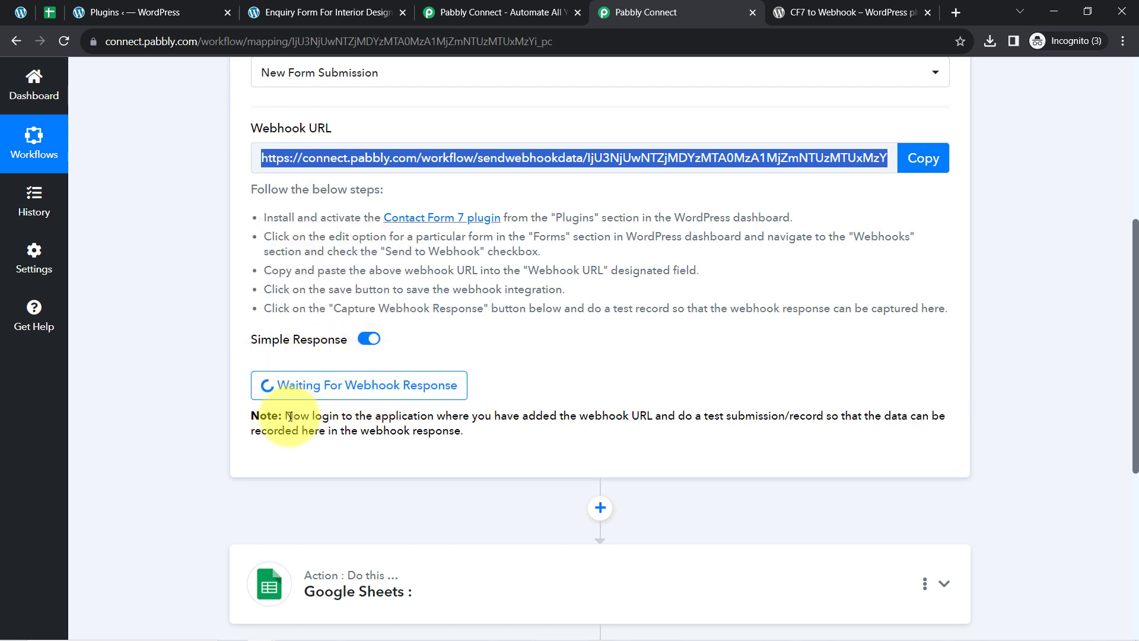
{"action": "left_click_drag", "start_coordinate": [289, 416], "coordinate": [872, 427]}
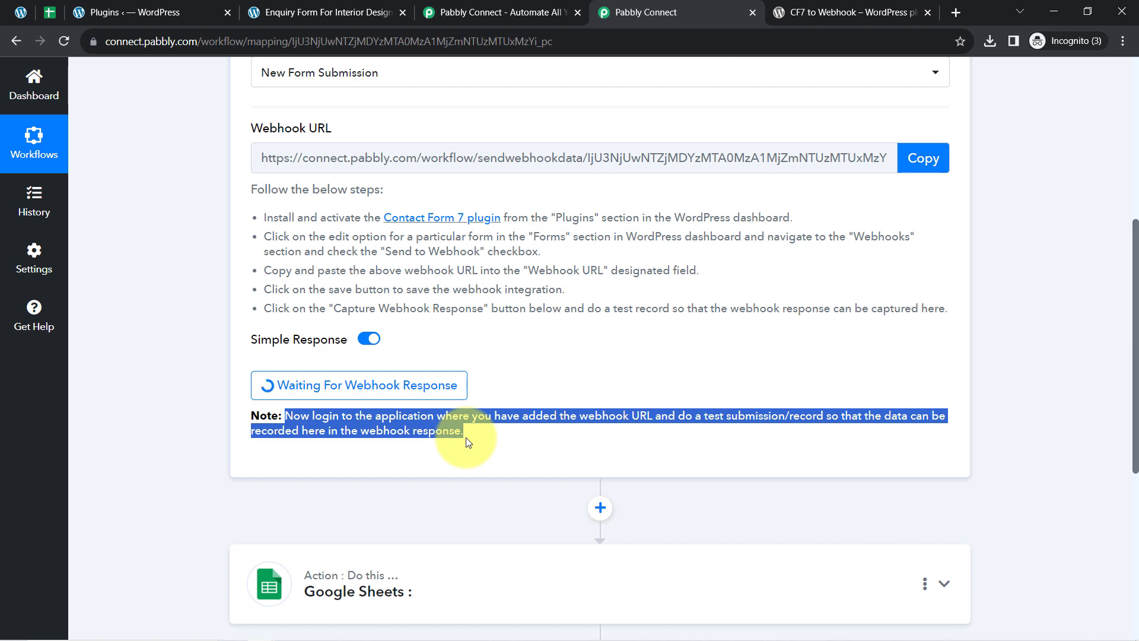
{"action": "left_click", "coordinate": [659, 432]}
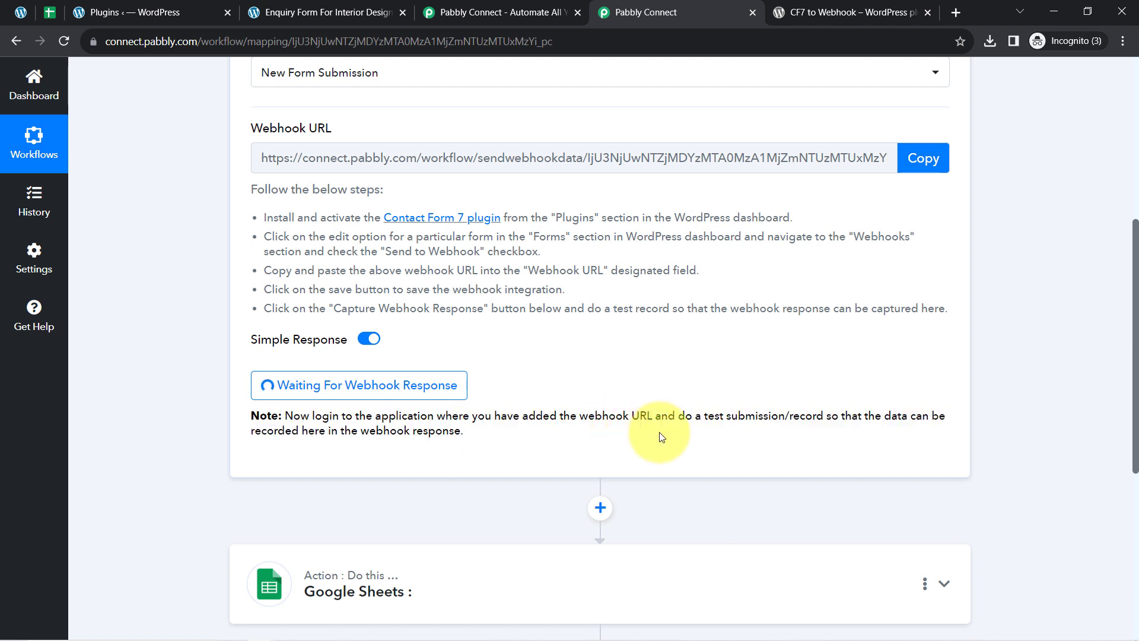
{"action": "left_click_drag", "start_coordinate": [675, 416], "coordinate": [810, 418]}
{"action": "scroll", "coordinate": [381, 267], "scroll_direction": "up", "scroll_amount": 5}
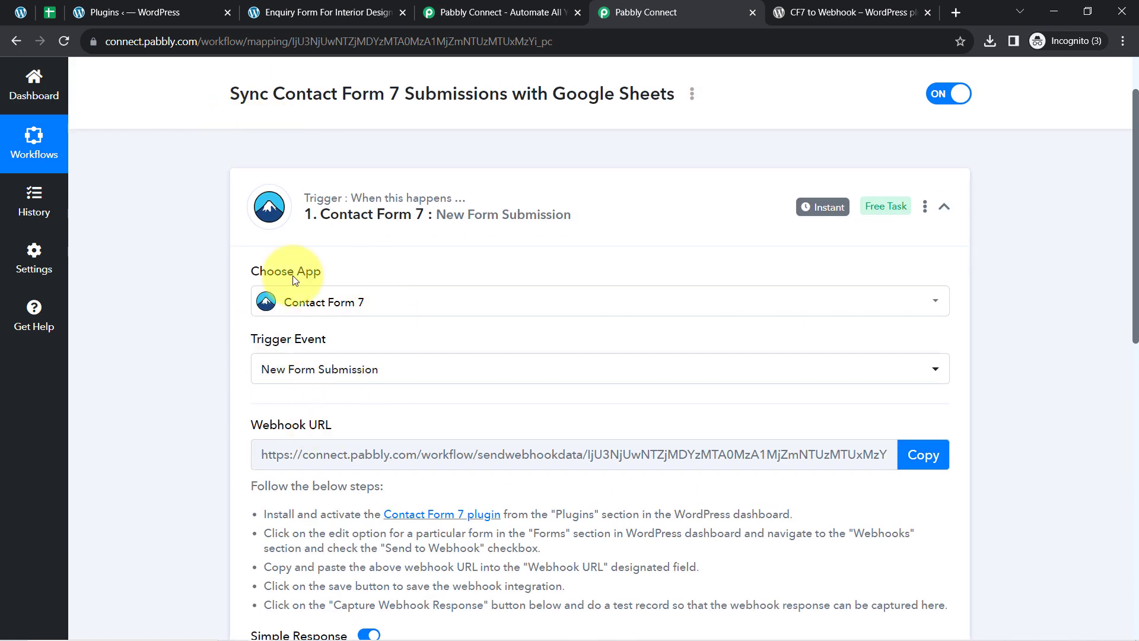
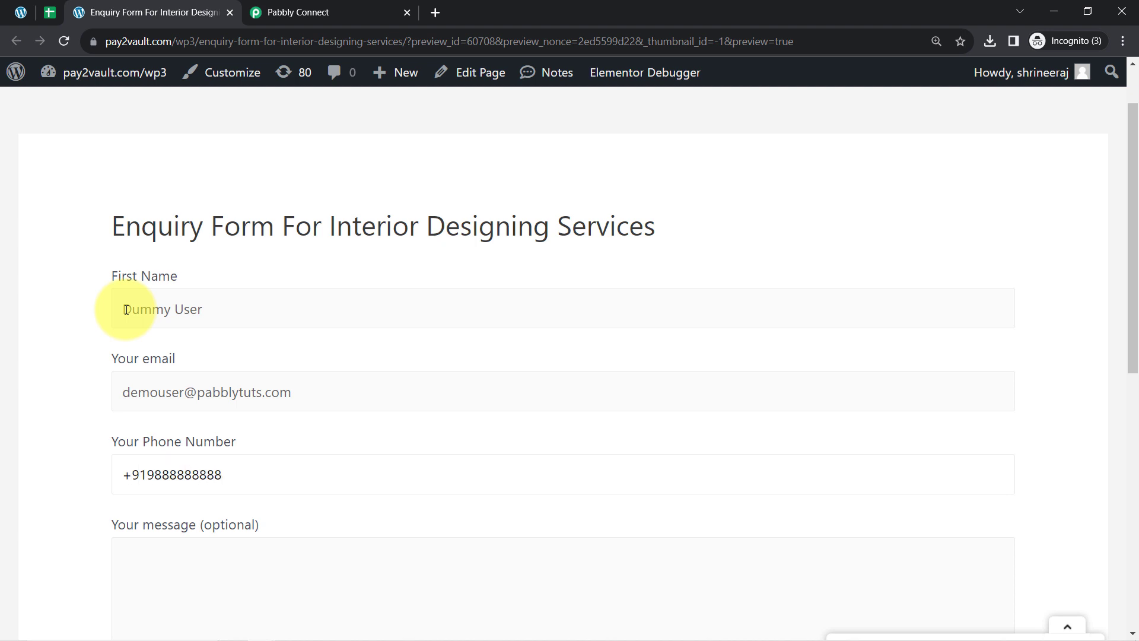
- Submit the test enquiry with the message "I want to design my 3 bhk duplex" and Office as the space to design
{"action": "scroll", "coordinate": [89, 462], "scroll_direction": "down", "scroll_amount": 1}
{"action": "left_click", "coordinate": [156, 499]}
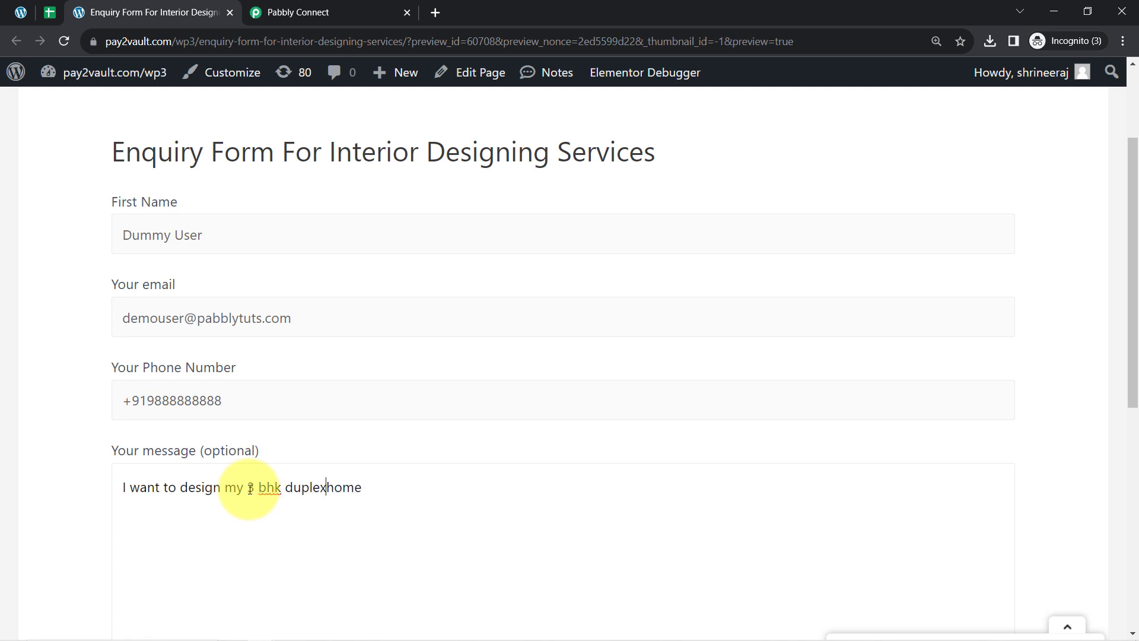
{"action": "scroll", "coordinate": [250, 488], "scroll_direction": "down", "scroll_amount": 6}
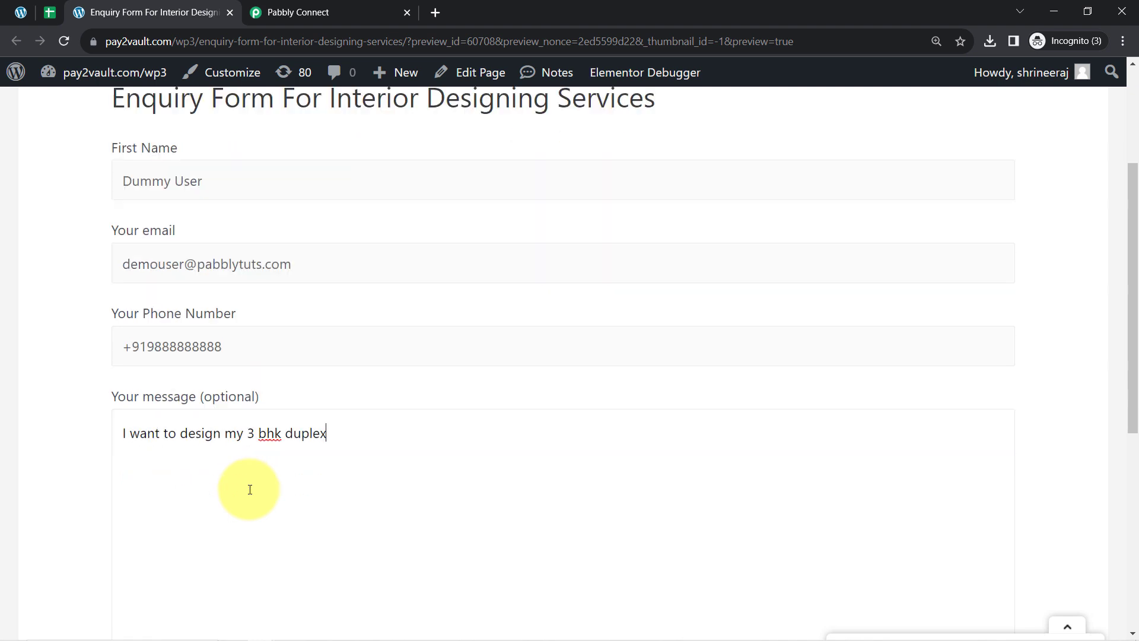
{"action": "left_click", "coordinate": [188, 442]}
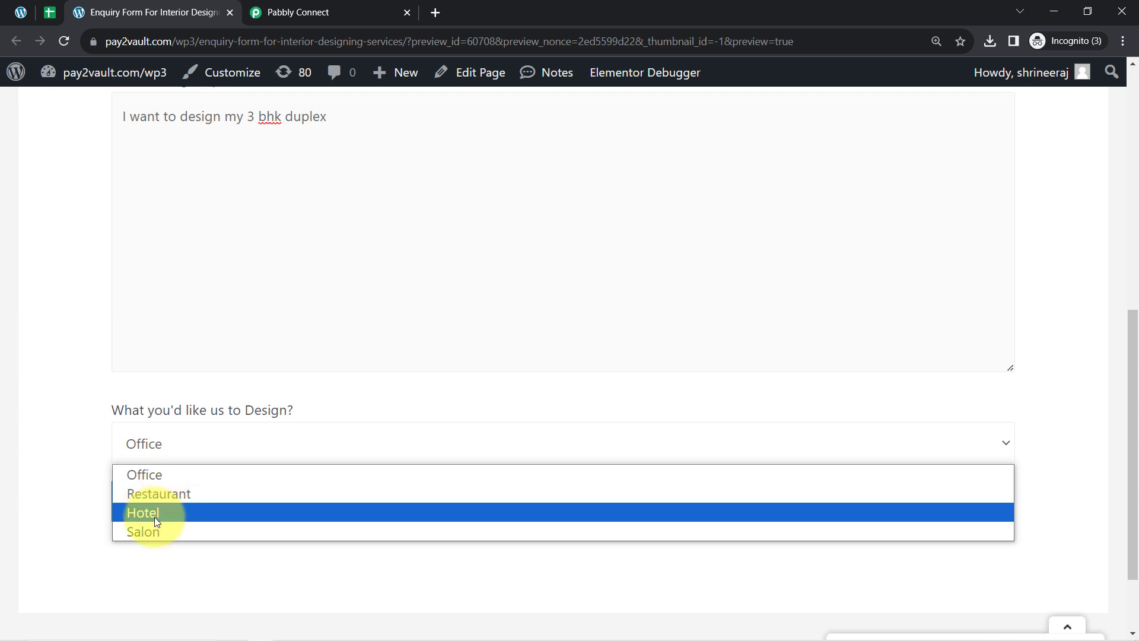
{"action": "left_click", "coordinate": [157, 476]}
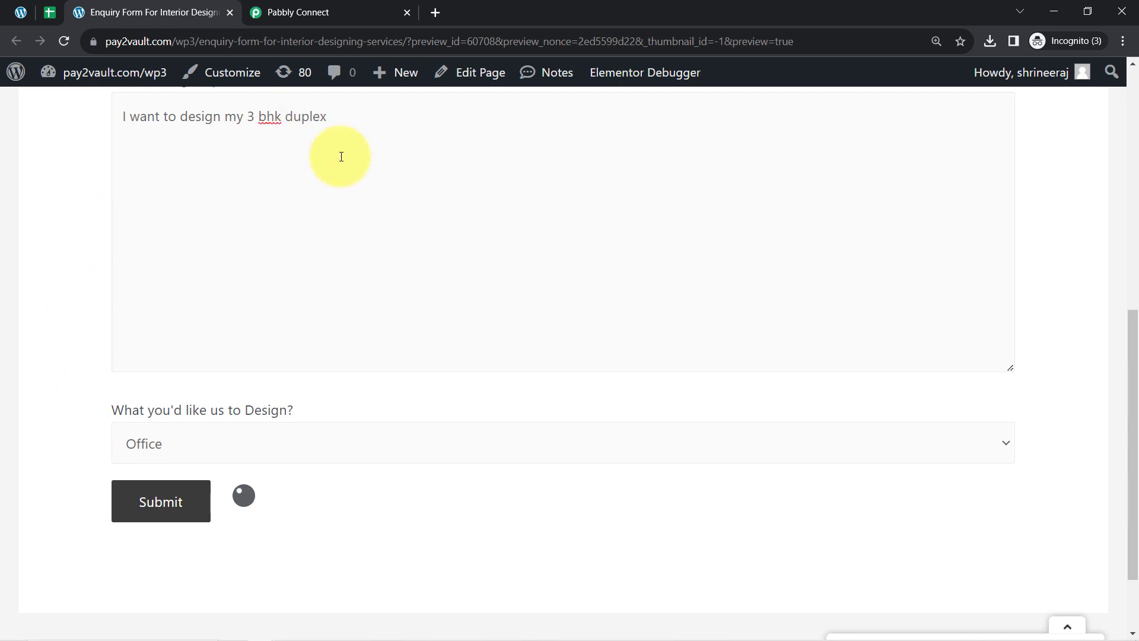
- Switch to the Pabbly Connect workflow and inspect the trigger's received webhook response
{"action": "left_click", "coordinate": [279, 11]}
{"action": "scroll", "coordinate": [315, 377], "scroll_direction": "down", "scroll_amount": 7}
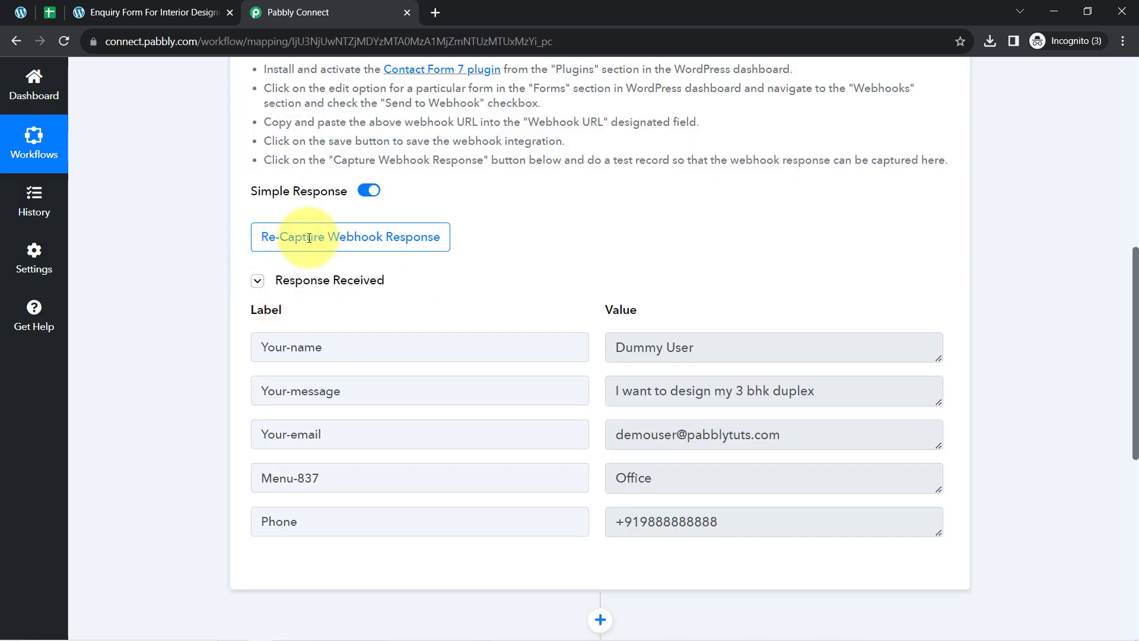
{"action": "mouse_move", "coordinate": [299, 282]}
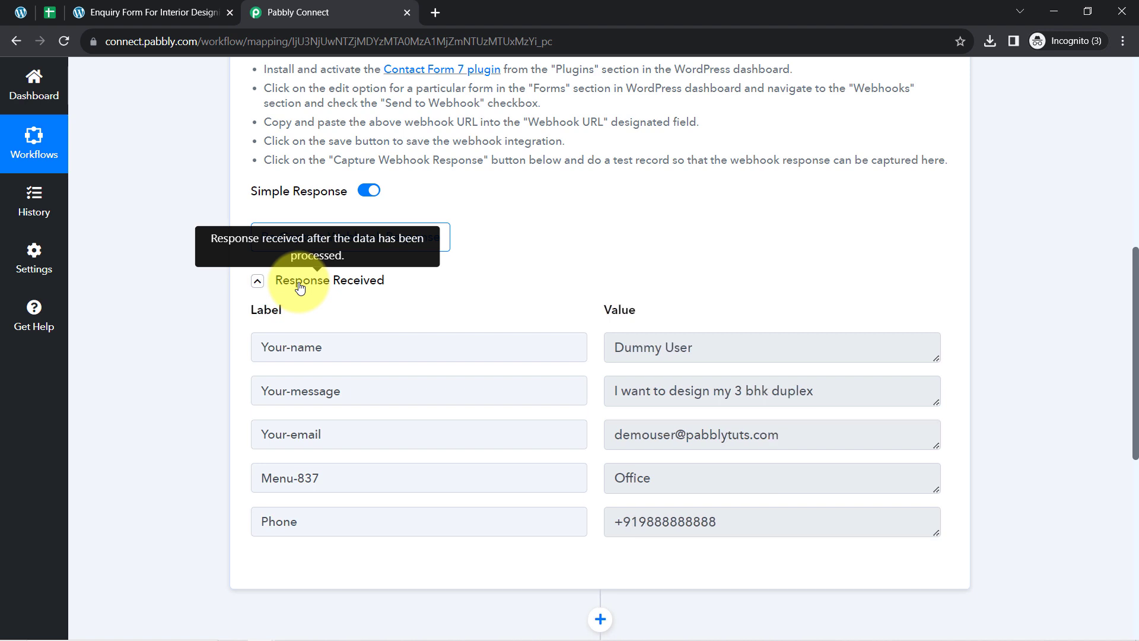
{"action": "left_click", "coordinate": [300, 282]}
{"action": "left_click", "coordinate": [299, 283]}
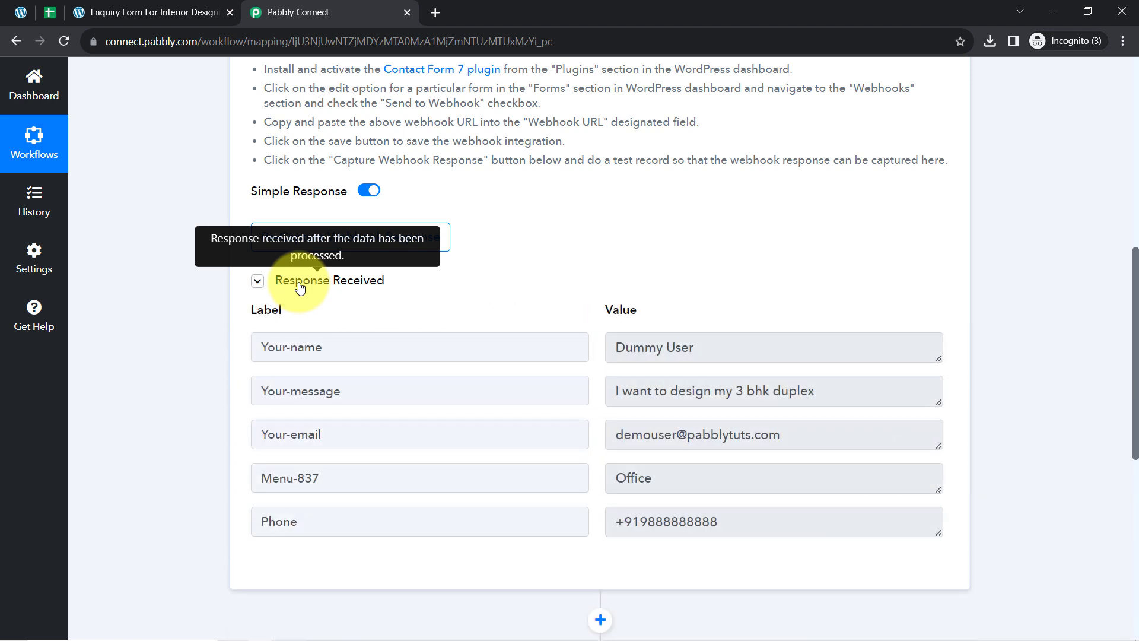
{"action": "left_click", "coordinate": [299, 284]}
{"action": "left_click", "coordinate": [299, 283]}
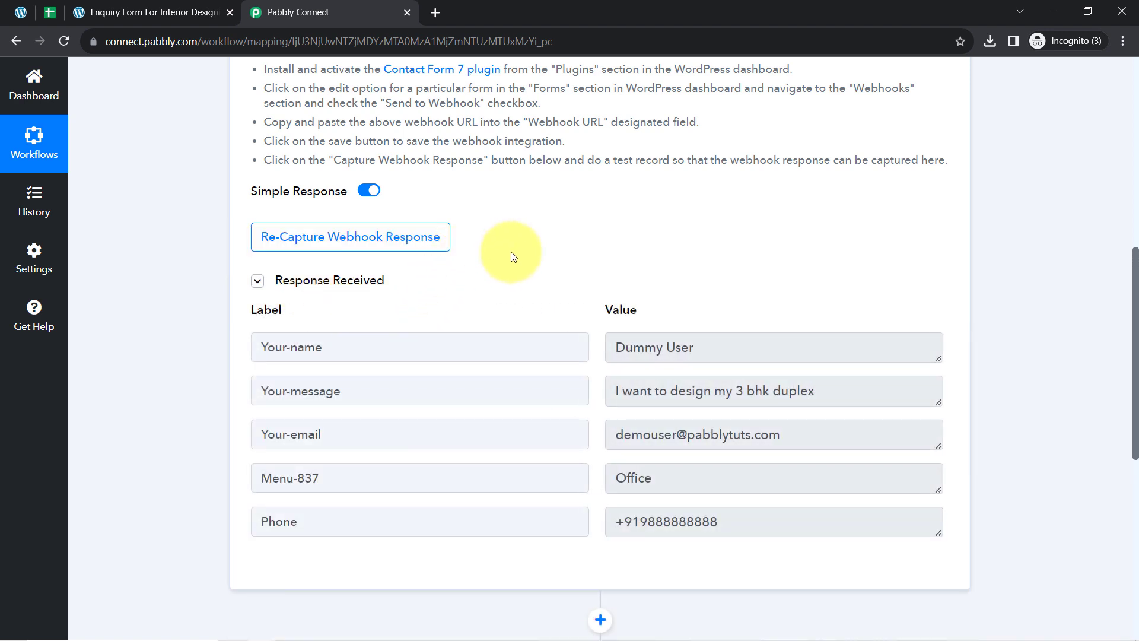
- Check the captured name, message, email, Menu-837 and phone values against the test enquiry
{"action": "scroll", "coordinate": [611, 236], "scroll_direction": "down", "scroll_amount": 2}
{"action": "scroll", "coordinate": [629, 241], "scroll_direction": "up", "scroll_amount": 3}
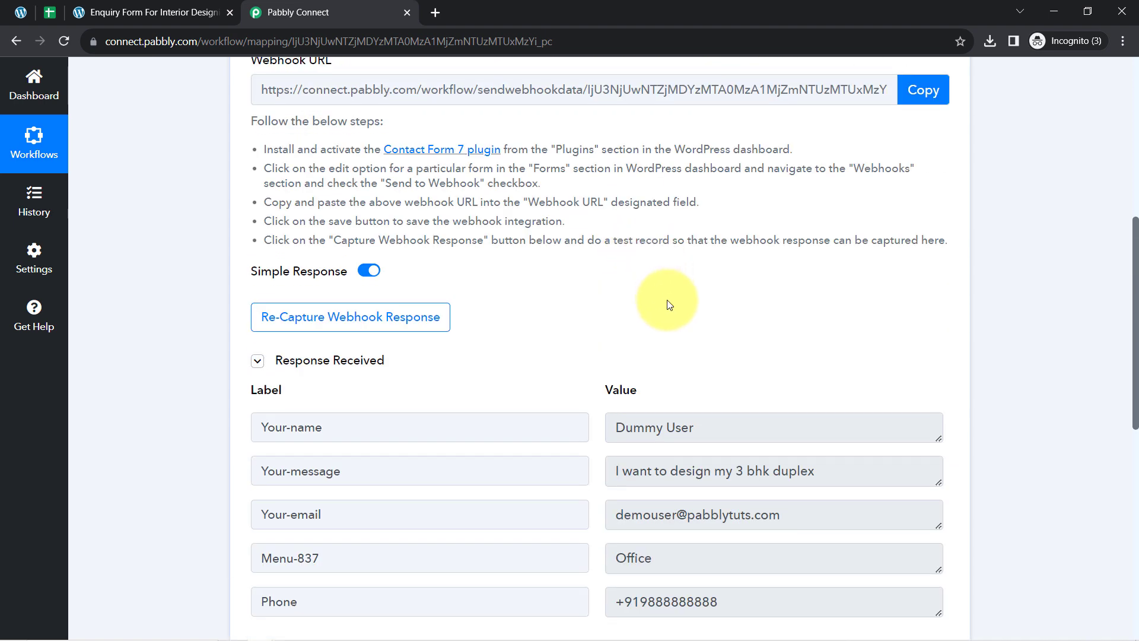
{"action": "scroll", "coordinate": [670, 305], "scroll_direction": "down", "scroll_amount": 3}
{"action": "left_click_drag", "start_coordinate": [699, 273], "coordinate": [638, 273]}
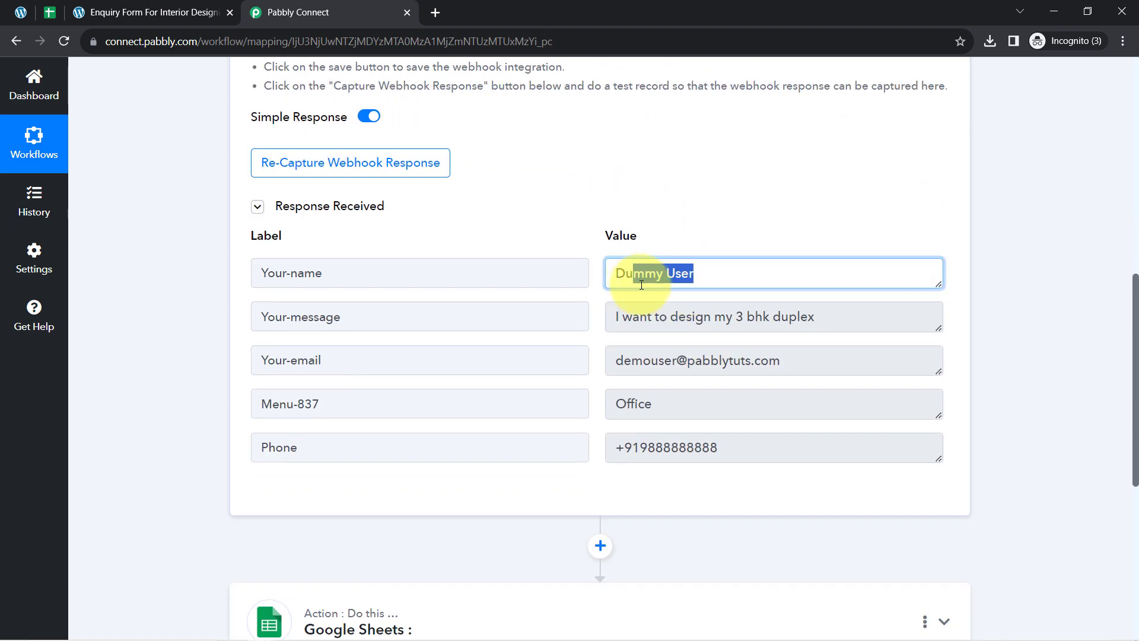
{"action": "left_click_drag", "start_coordinate": [632, 317], "coordinate": [762, 316]}
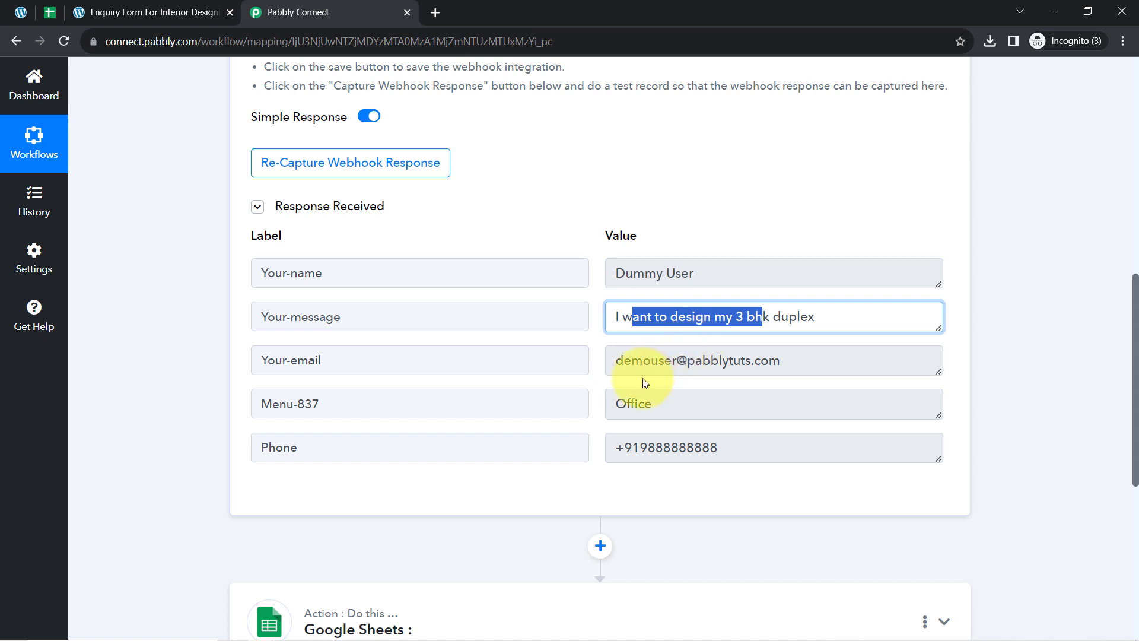
{"action": "left_click_drag", "start_coordinate": [653, 360], "coordinate": [703, 360]}
{"action": "left_click_drag", "start_coordinate": [666, 407], "coordinate": [647, 407]}
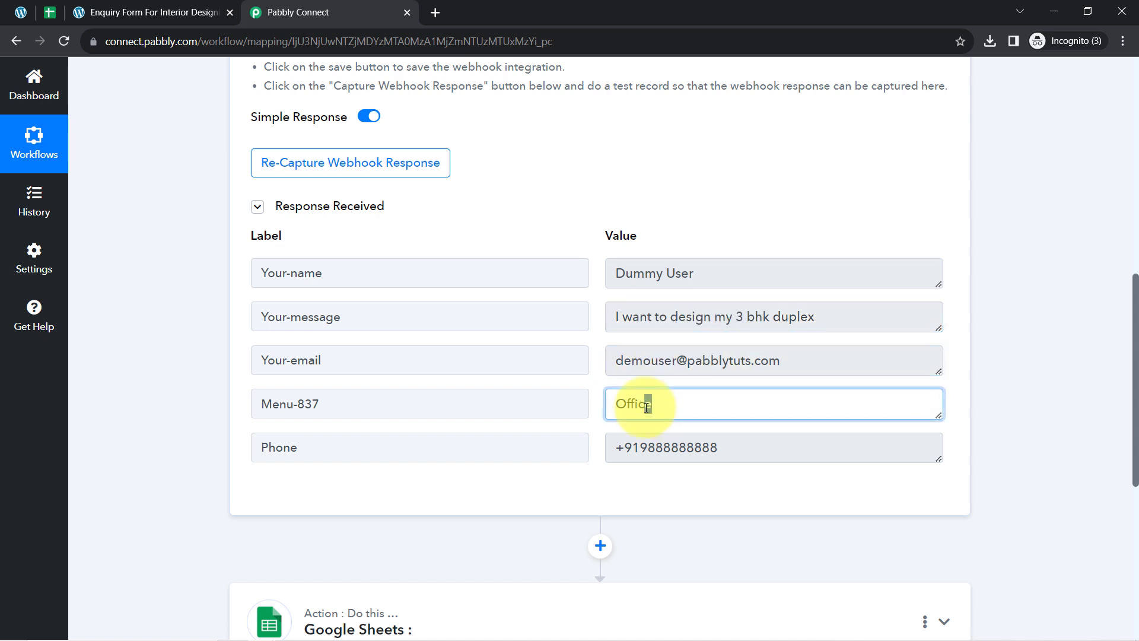
{"action": "left_click_drag", "start_coordinate": [632, 448], "coordinate": [732, 449]}
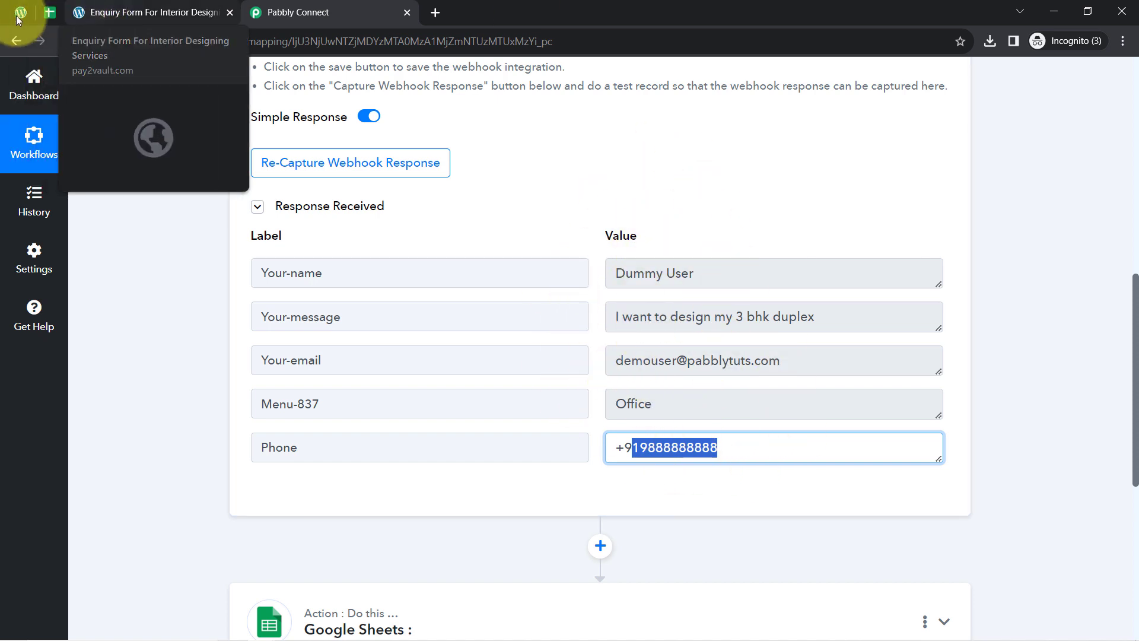
- Close the enquiry form's preview page and collapse the Contact Form 7 trigger in the workflow
{"action": "left_click", "coordinate": [156, 12]}
{"action": "scroll", "coordinate": [292, 397], "scroll_direction": "up", "scroll_amount": 5}
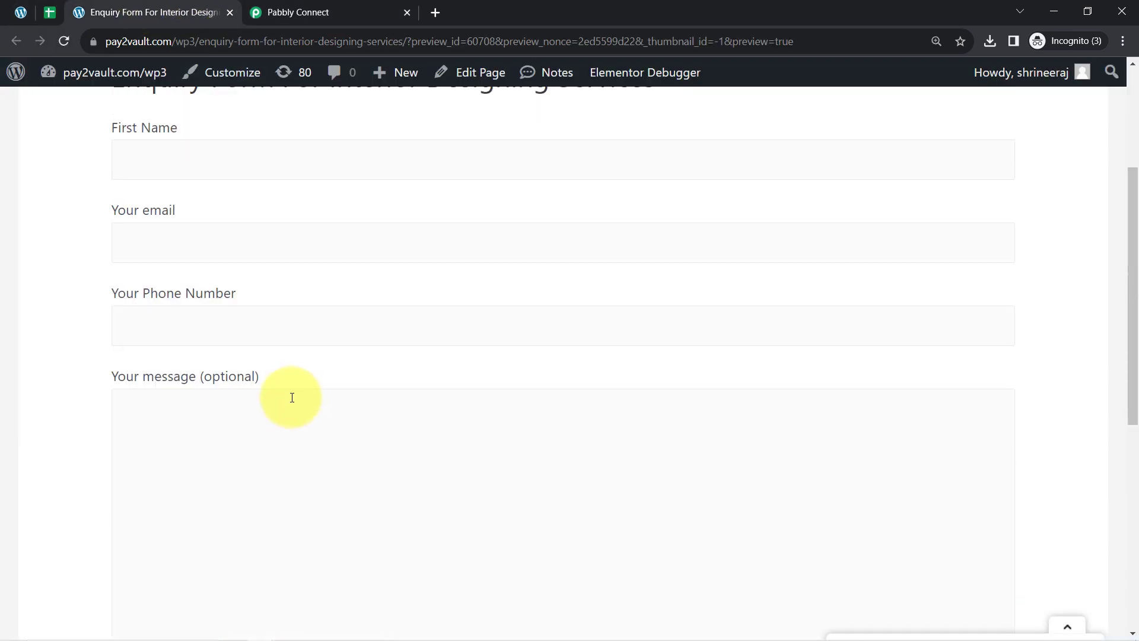
{"action": "scroll", "coordinate": [292, 398], "scroll_direction": "up", "scroll_amount": 3}
{"action": "left_click", "coordinate": [230, 11]}
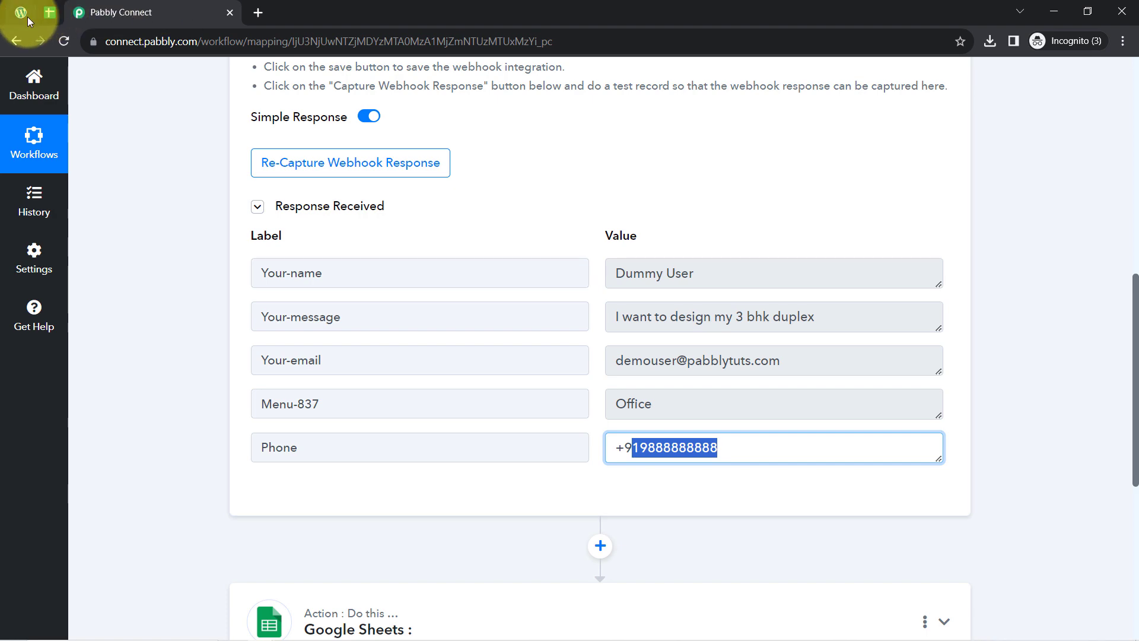
{"action": "scroll", "coordinate": [191, 220], "scroll_direction": "up", "scroll_amount": 8}
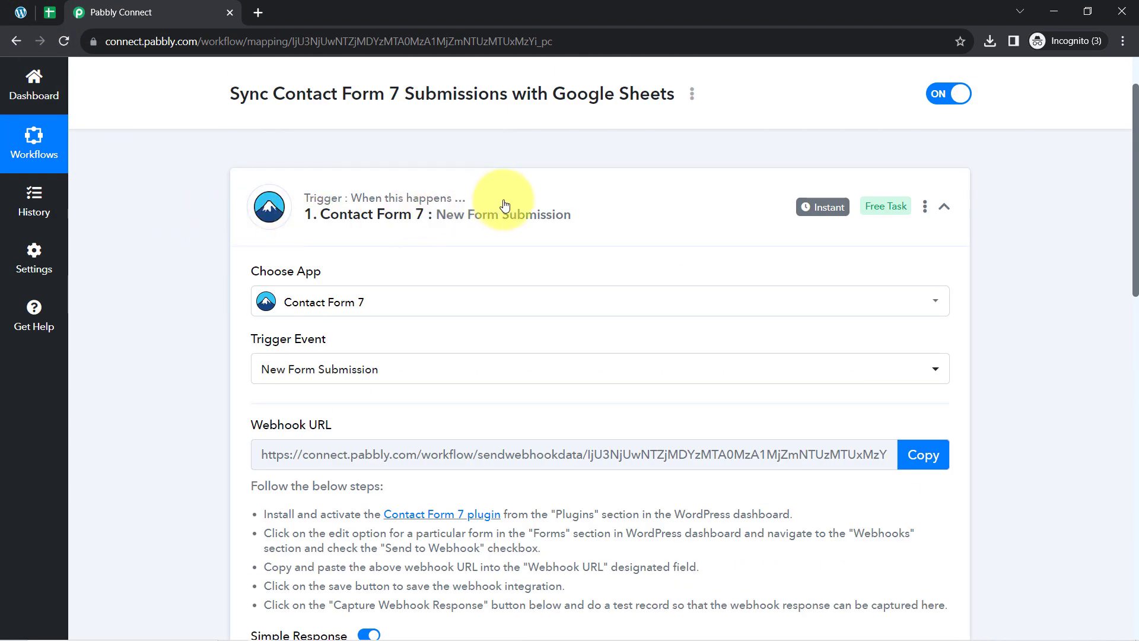
{"action": "left_click", "coordinate": [528, 206]}
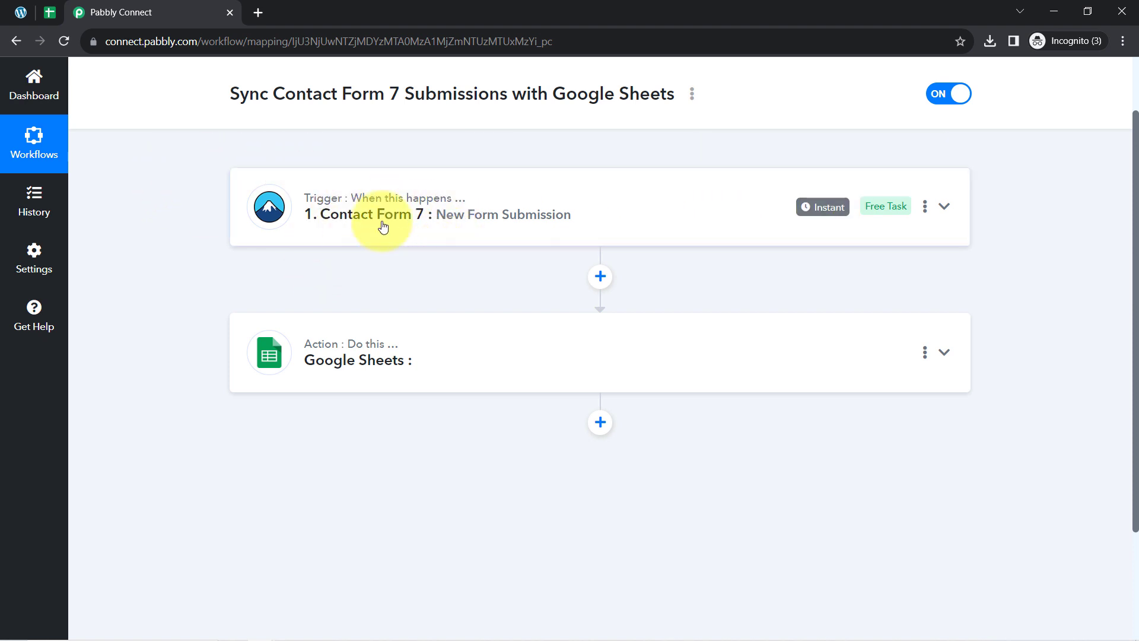
- Set the Google Sheets action event to Add New Row and open its account connection settings
{"action": "left_click", "coordinate": [347, 350]}
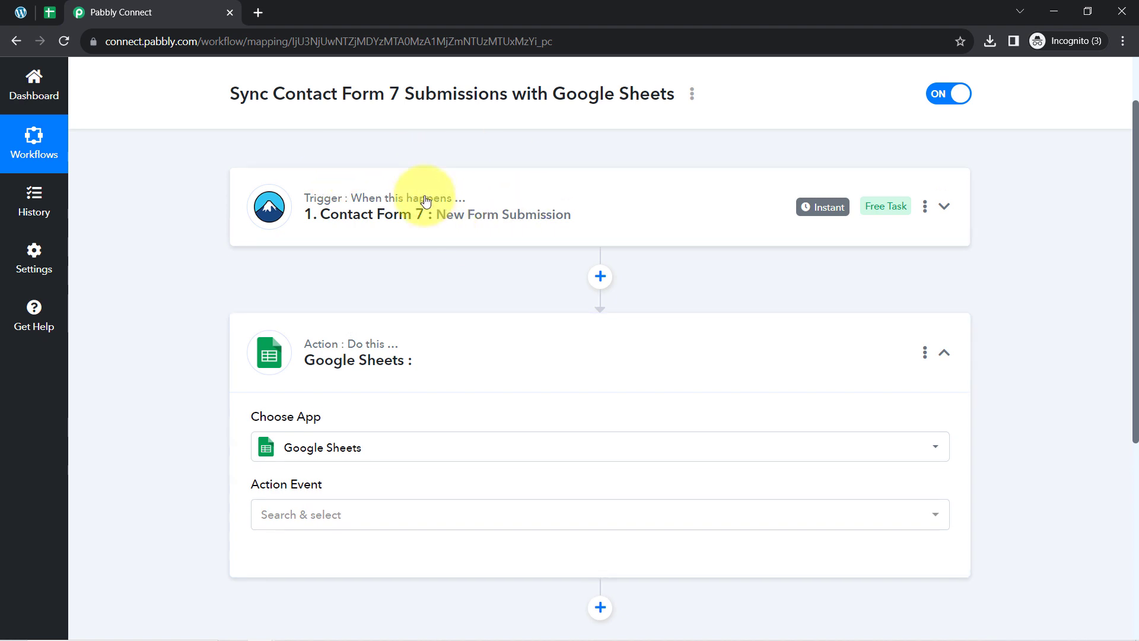
{"action": "scroll", "coordinate": [440, 277], "scroll_direction": "down", "scroll_amount": 2}
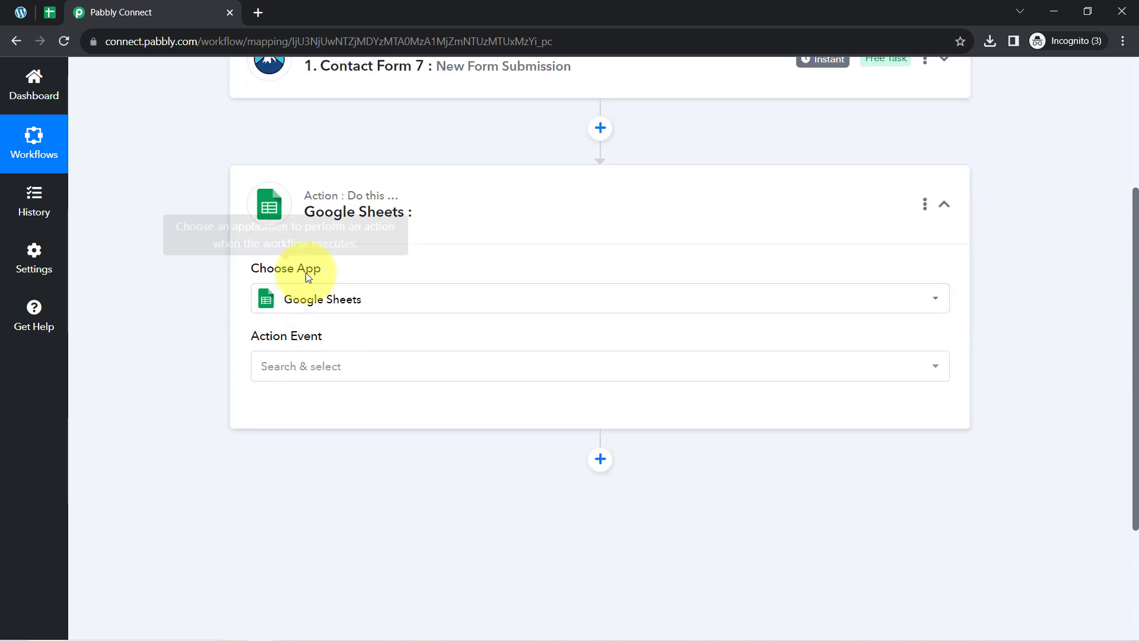
{"action": "left_click", "coordinate": [306, 372]}
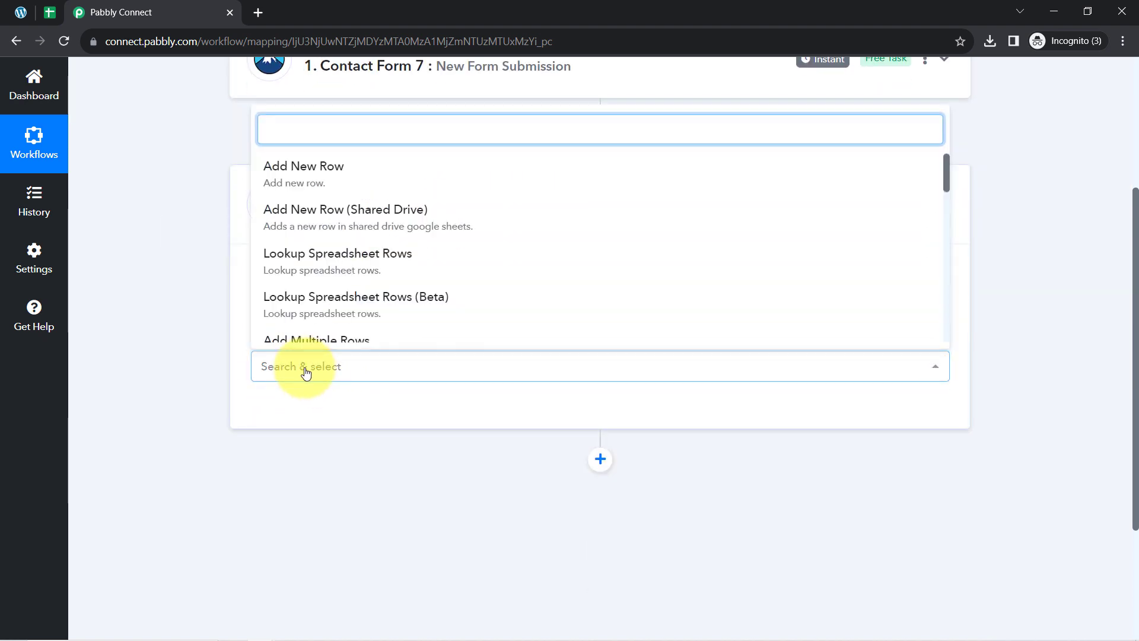
{"action": "left_click", "coordinate": [298, 184]}
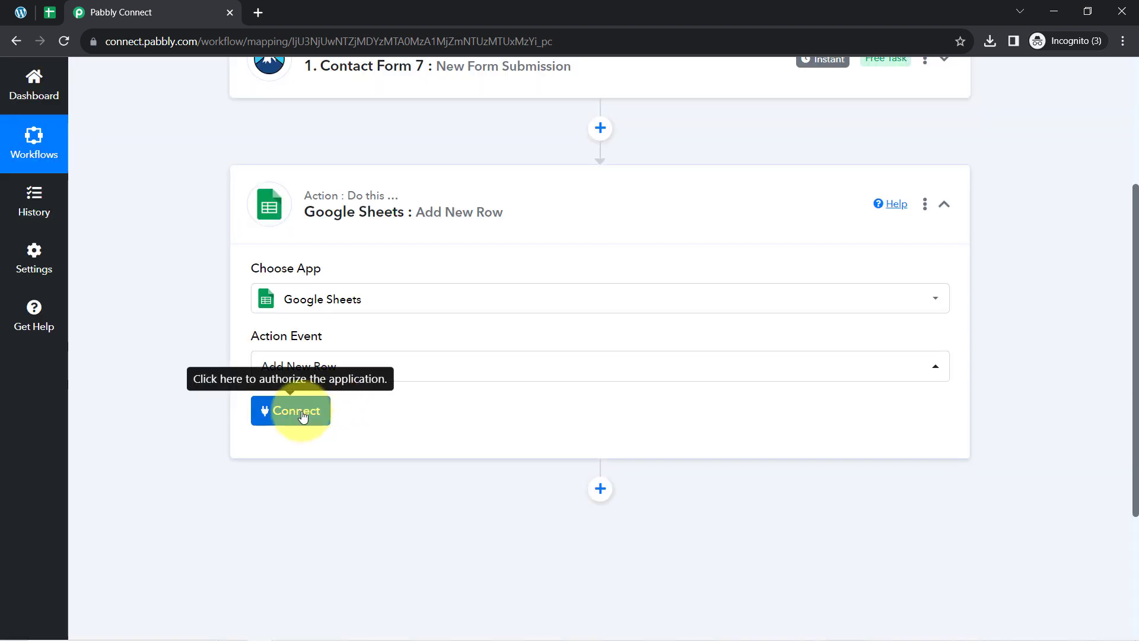
{"action": "left_click", "coordinate": [300, 414]}
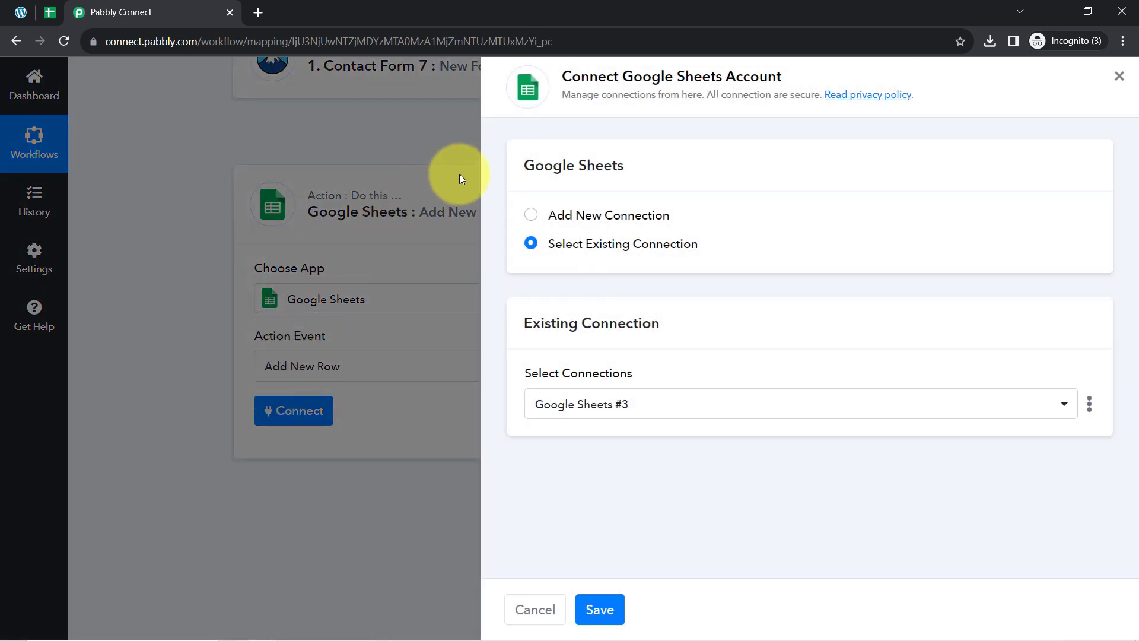
{"action": "left_click", "coordinate": [572, 216]}
{"action": "left_click_drag", "start_coordinate": [598, 75], "coordinate": [770, 79]}
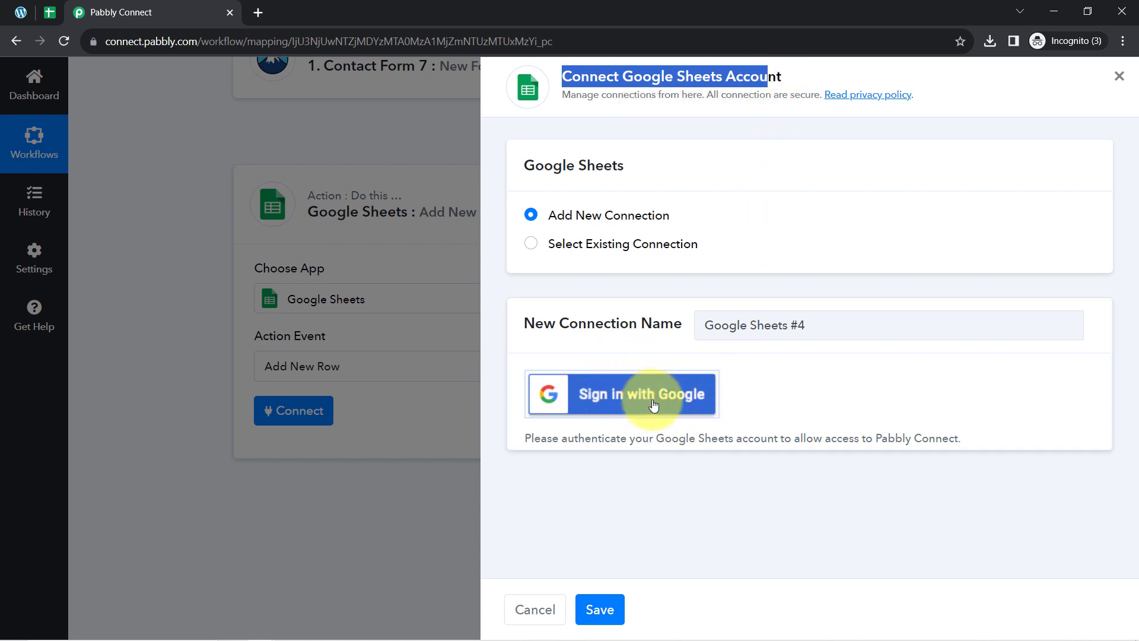
{"action": "left_click", "coordinate": [621, 391]}
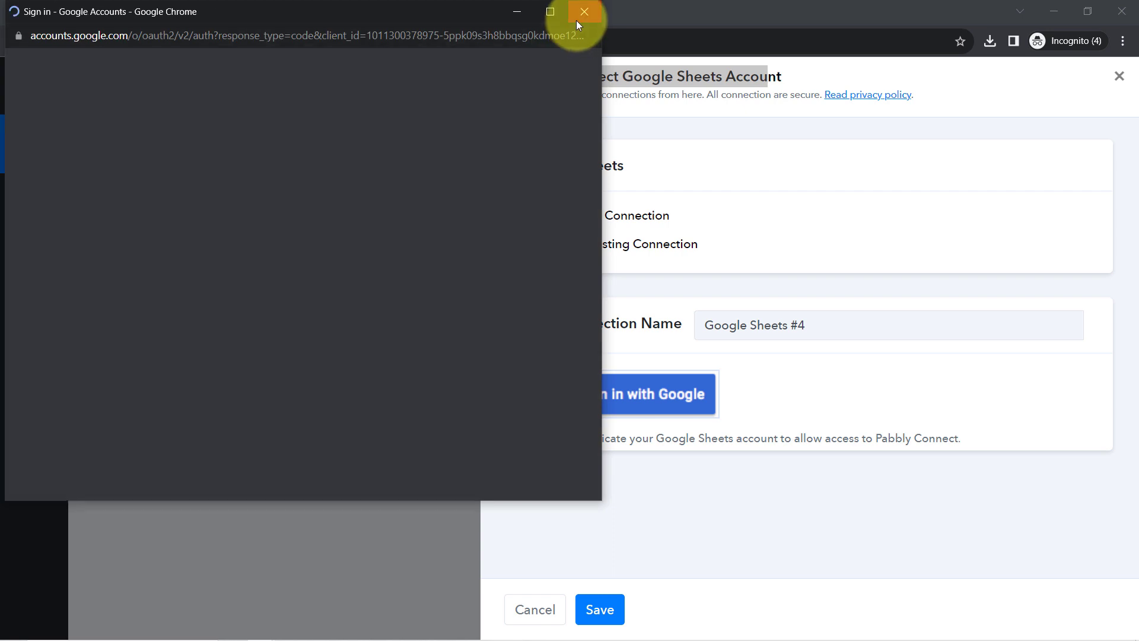
{"action": "left_click", "coordinate": [578, 18]}
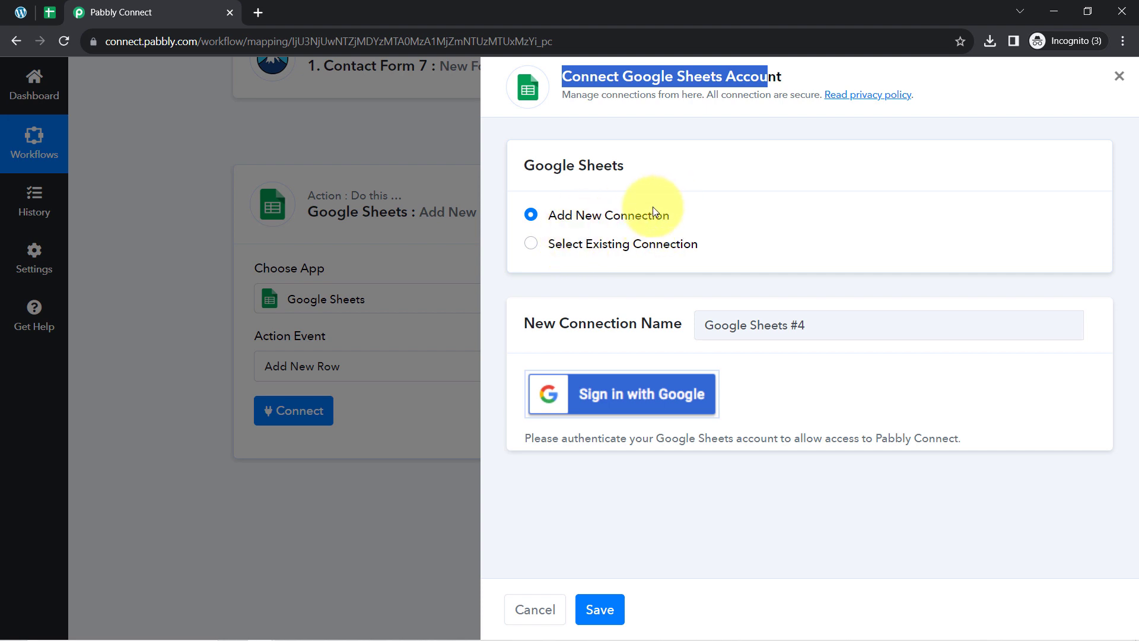
- Connect the Google Sheets action through the existing connection Google Sheets #3 and save it
{"action": "left_click", "coordinate": [615, 245]}
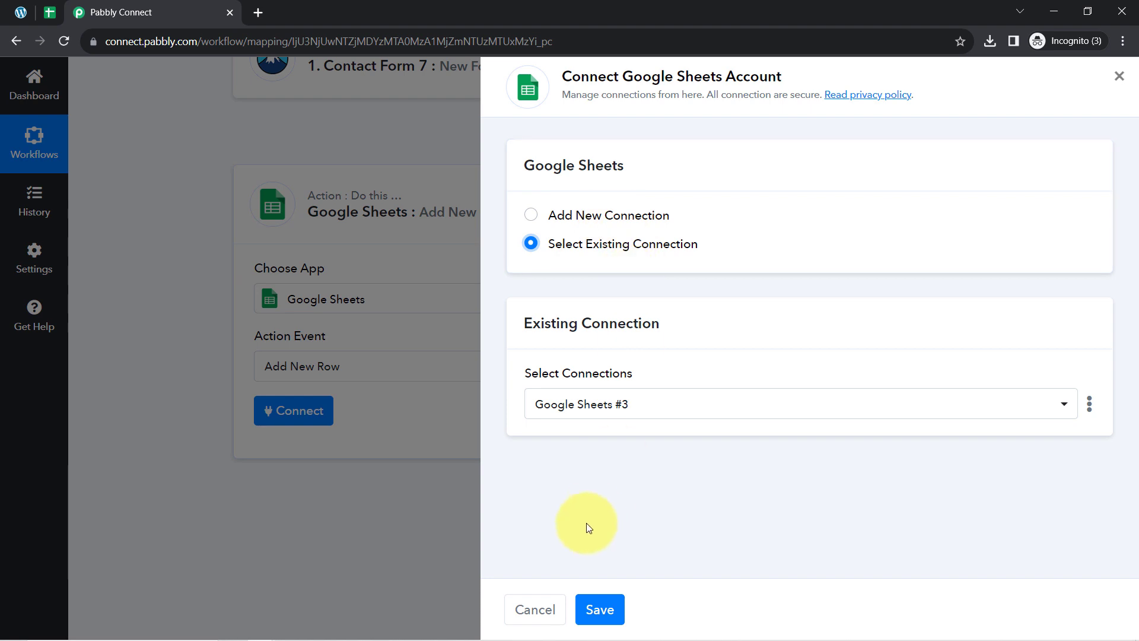
{"action": "left_click", "coordinate": [593, 604]}
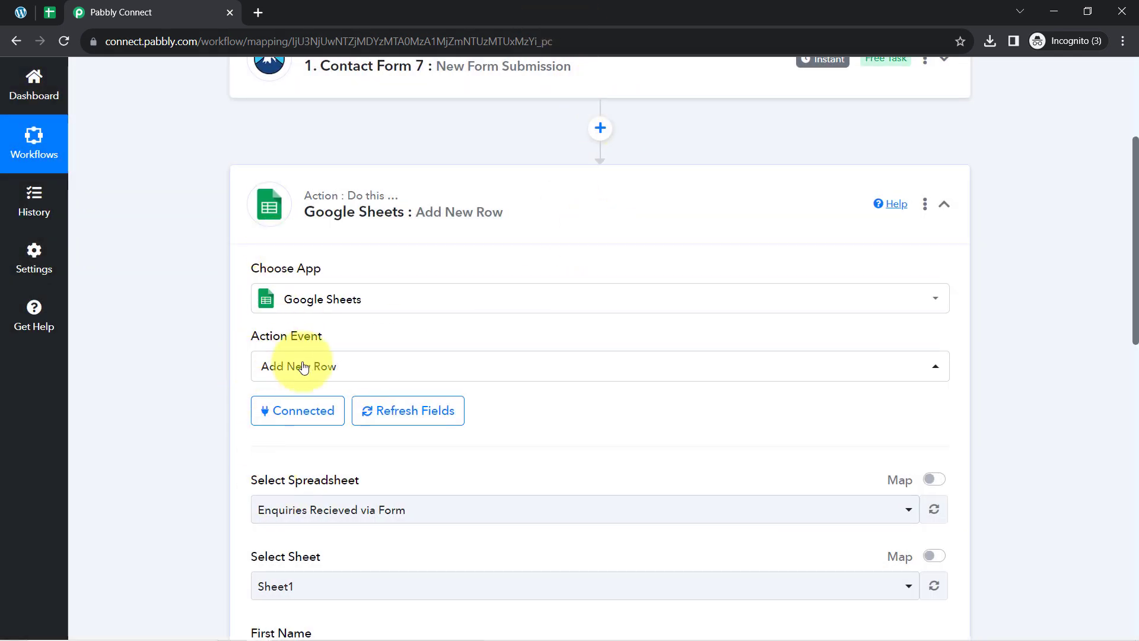
- Choose Enquiries Recieved via Form as the action's spreadsheet, checking the name against the file open in Google Sheets
{"action": "left_click_drag", "start_coordinate": [1137, 247], "coordinate": [1134, 350]}
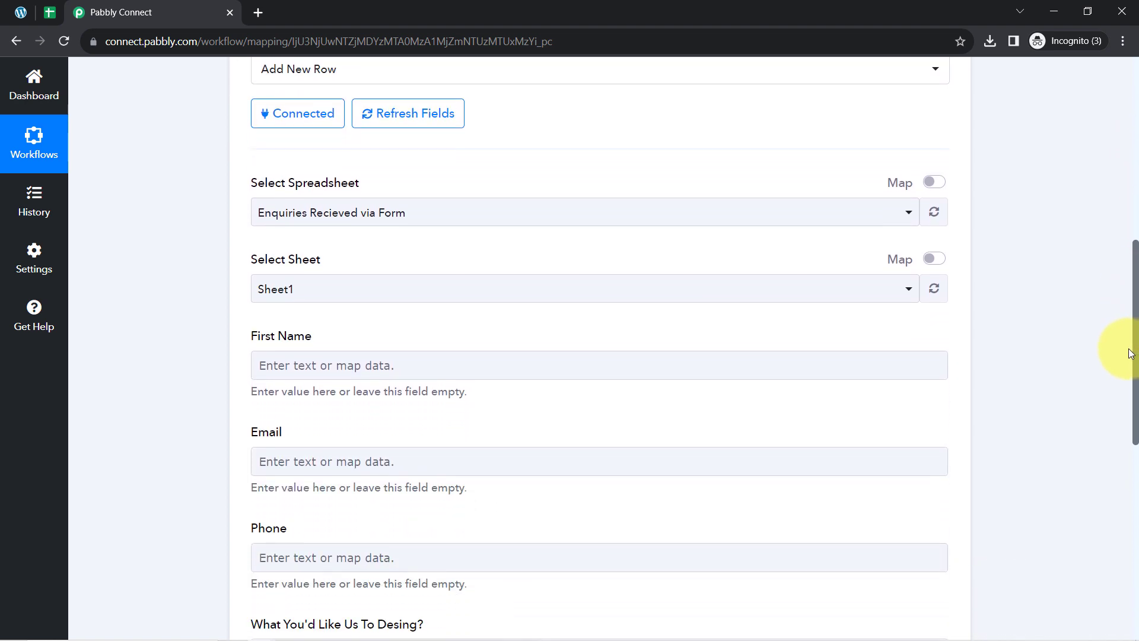
{"action": "left_click_drag", "start_coordinate": [259, 181], "coordinate": [357, 179]}
{"action": "left_click", "coordinate": [324, 214]}
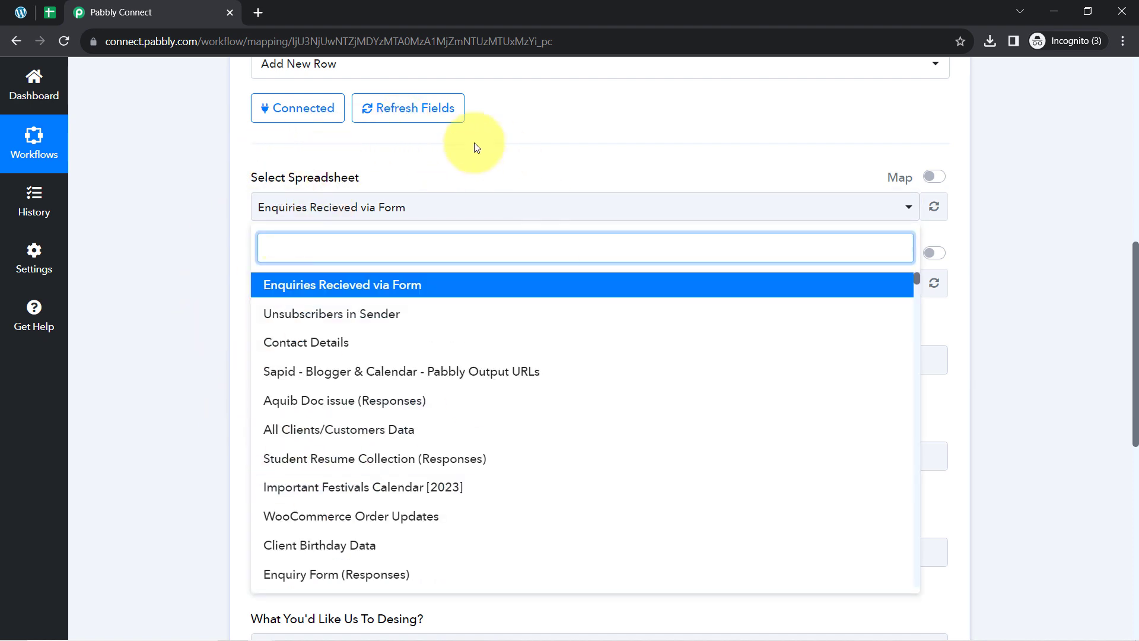
{"action": "left_click", "coordinate": [187, 172]}
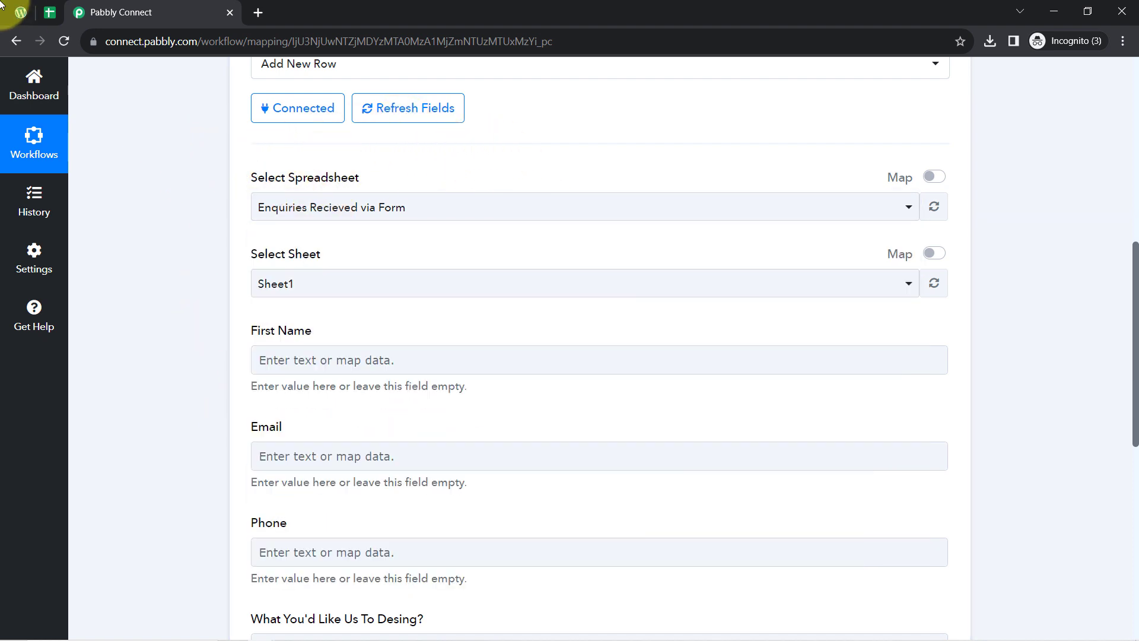
{"action": "left_click", "coordinate": [47, 11]}
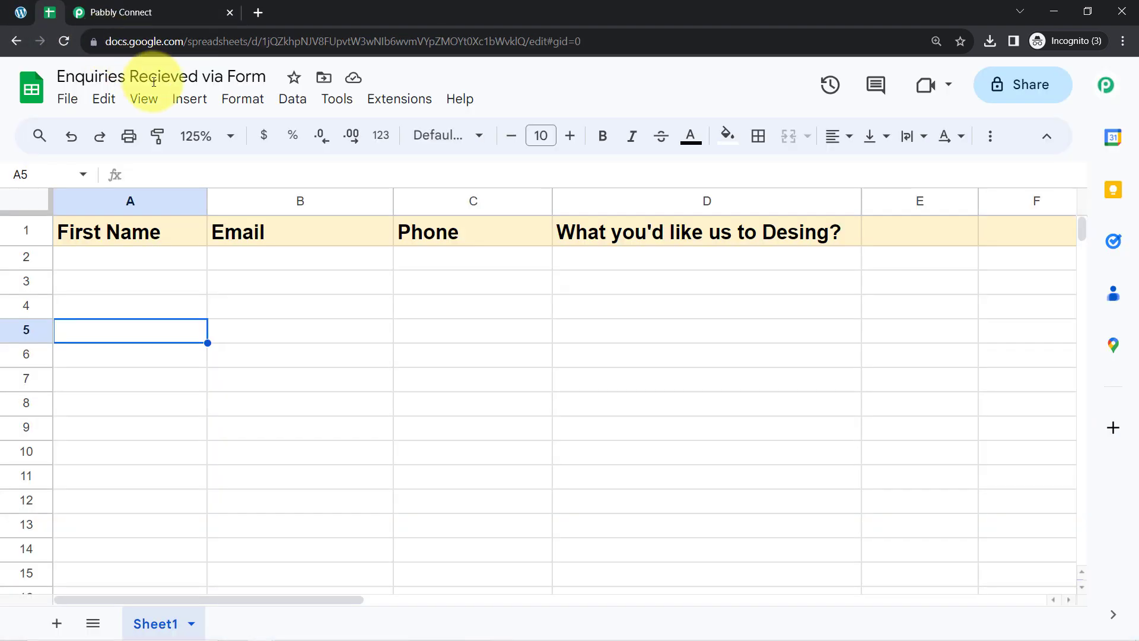
{"action": "left_click_drag", "start_coordinate": [77, 73], "coordinate": [127, 86]}
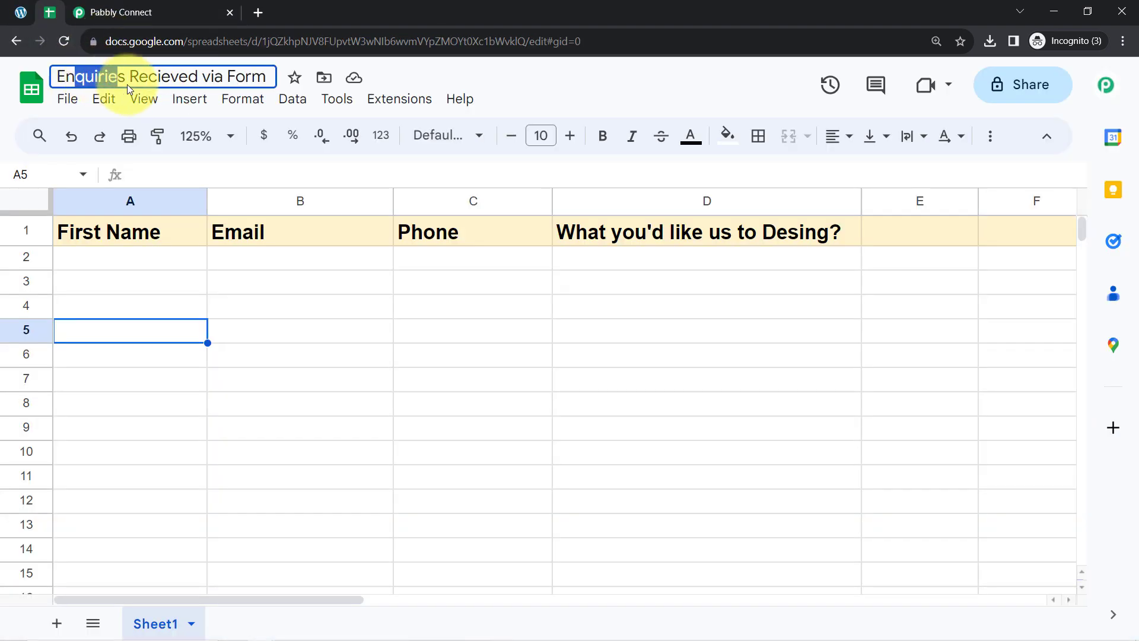
{"action": "left_click_drag", "start_coordinate": [227, 84], "coordinate": [255, 78]}
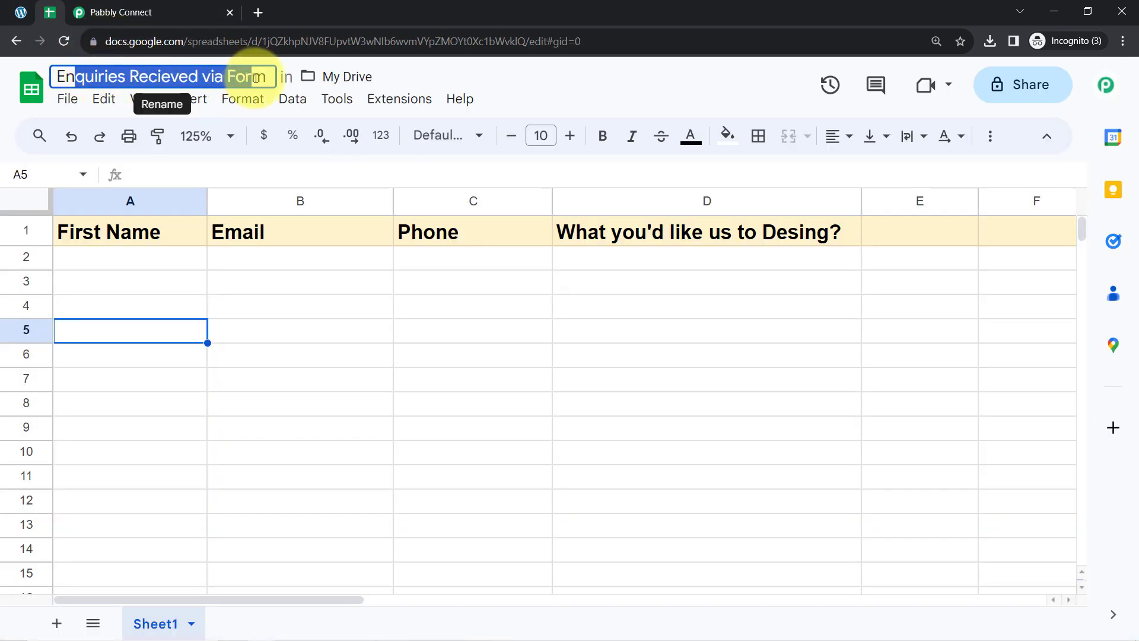
{"action": "left_click", "coordinate": [122, 11]}
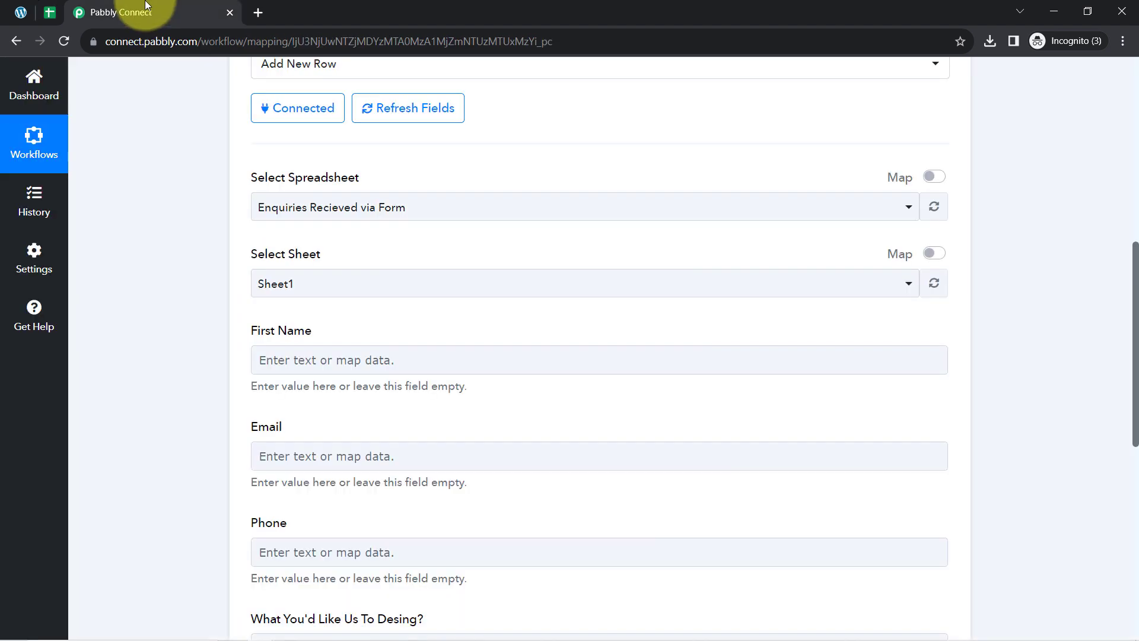
{"action": "left_click", "coordinate": [332, 207]}
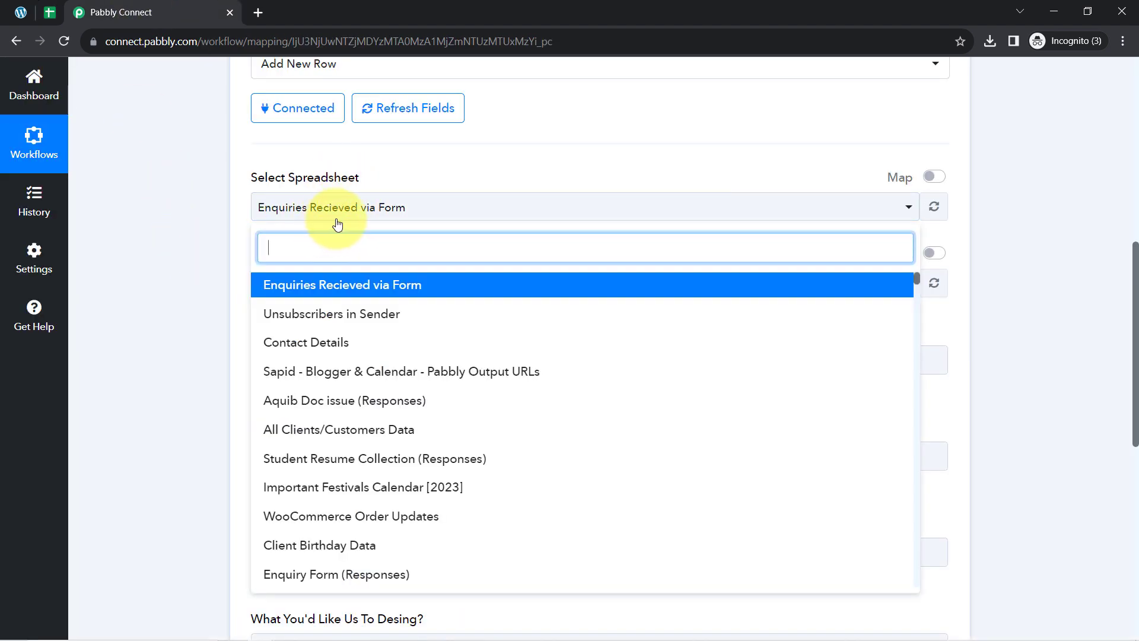
{"action": "left_click", "coordinate": [305, 288]}
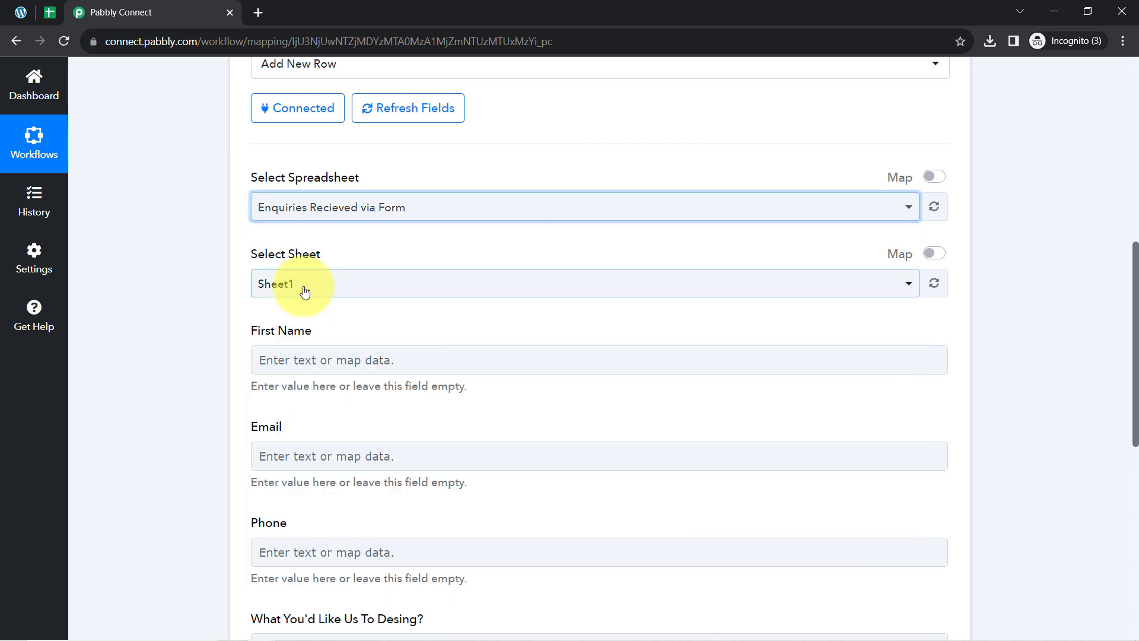
- Check the action's Sheet1 selection against the spreadsheet's sheet tab and the available sheet options
{"action": "left_click", "coordinate": [49, 12]}
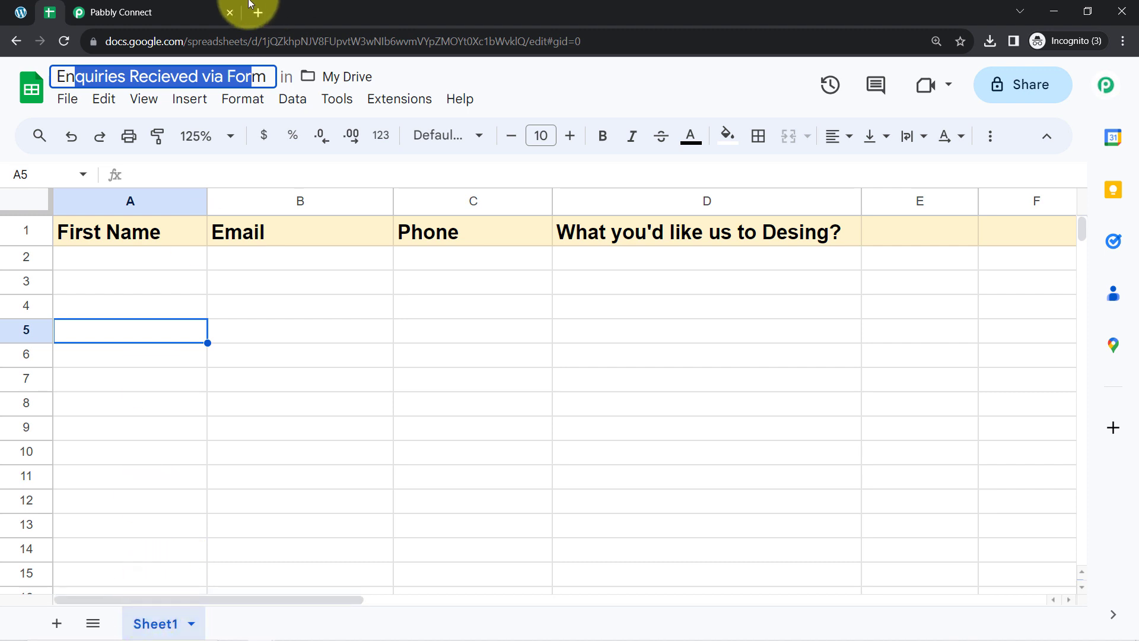
{"action": "left_click", "coordinate": [207, 13]}
{"action": "left_click", "coordinate": [295, 288]}
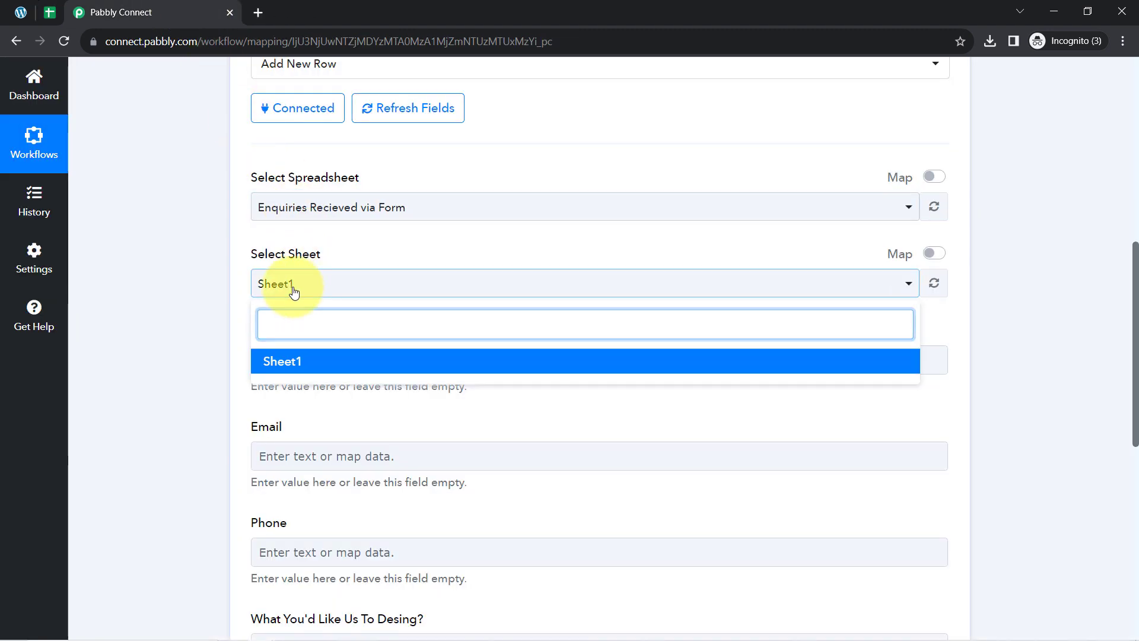
{"action": "left_click", "coordinate": [219, 297]}
{"action": "left_click", "coordinate": [218, 296]}
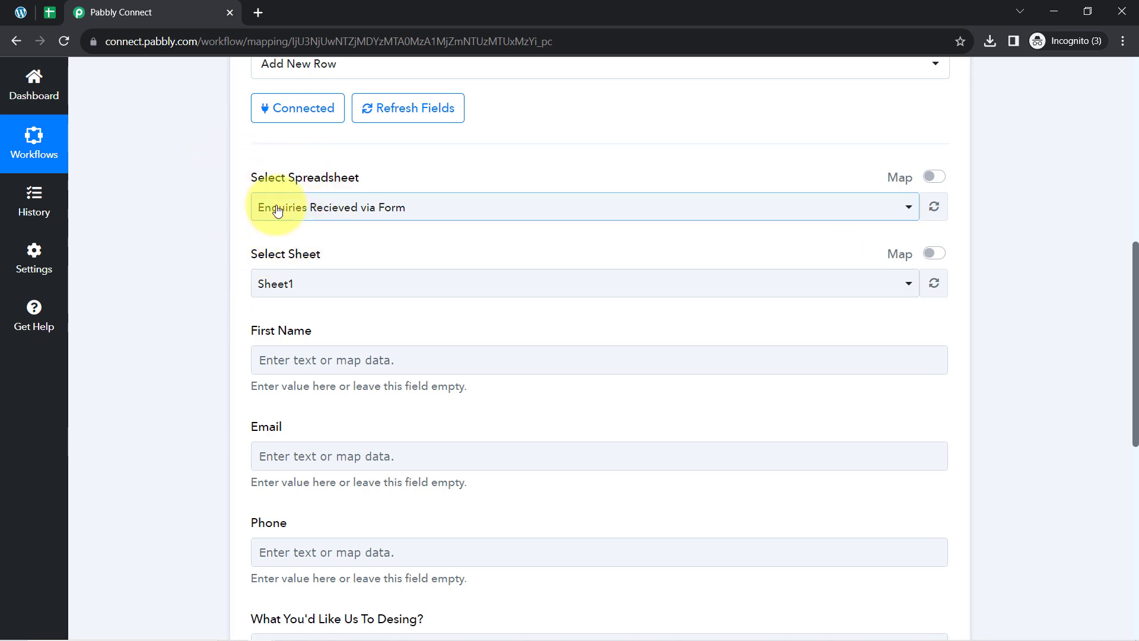
- Switch to the Google Sheets spreadsheet and examine its First Name, Email, Phone and What you'd like us to Desing? columns
{"action": "scroll", "coordinate": [278, 211], "scroll_direction": "down", "scroll_amount": 2}
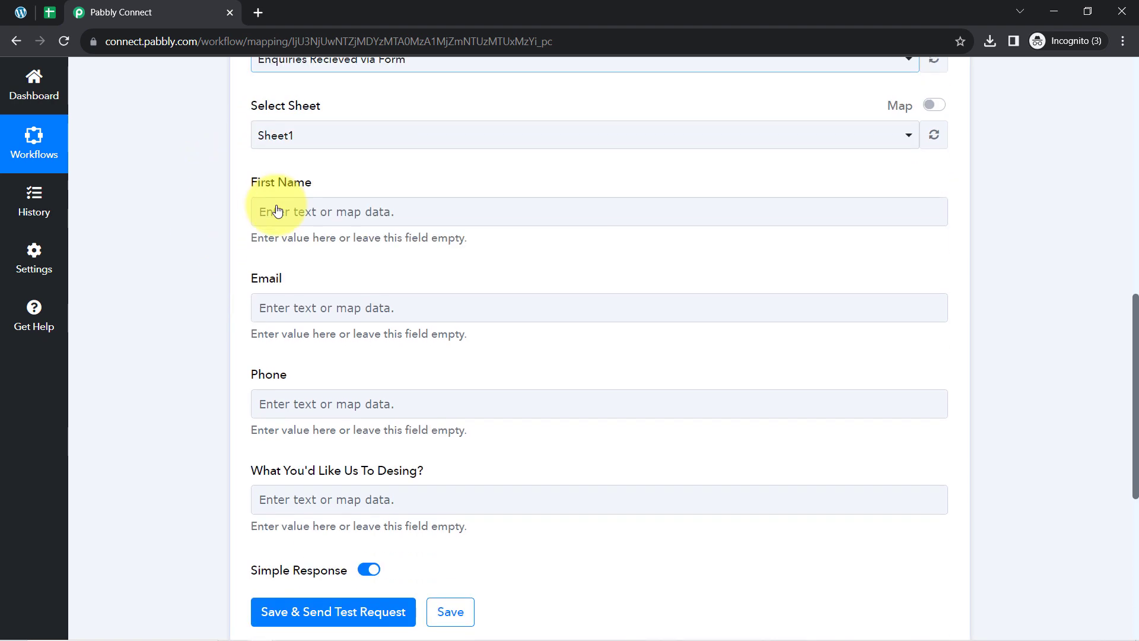
{"action": "left_click", "coordinate": [47, 16]}
{"action": "left_click", "coordinate": [89, 203]}
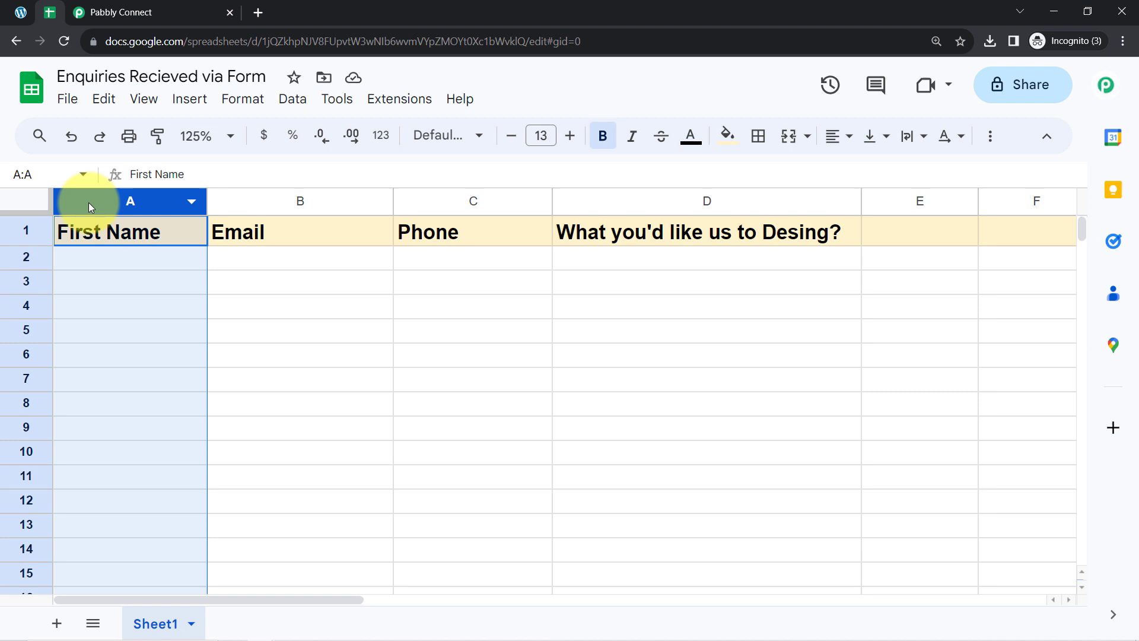
{"action": "left_click", "coordinate": [338, 200]}
{"action": "left_click", "coordinate": [471, 201]}
{"action": "left_click", "coordinate": [563, 201]}
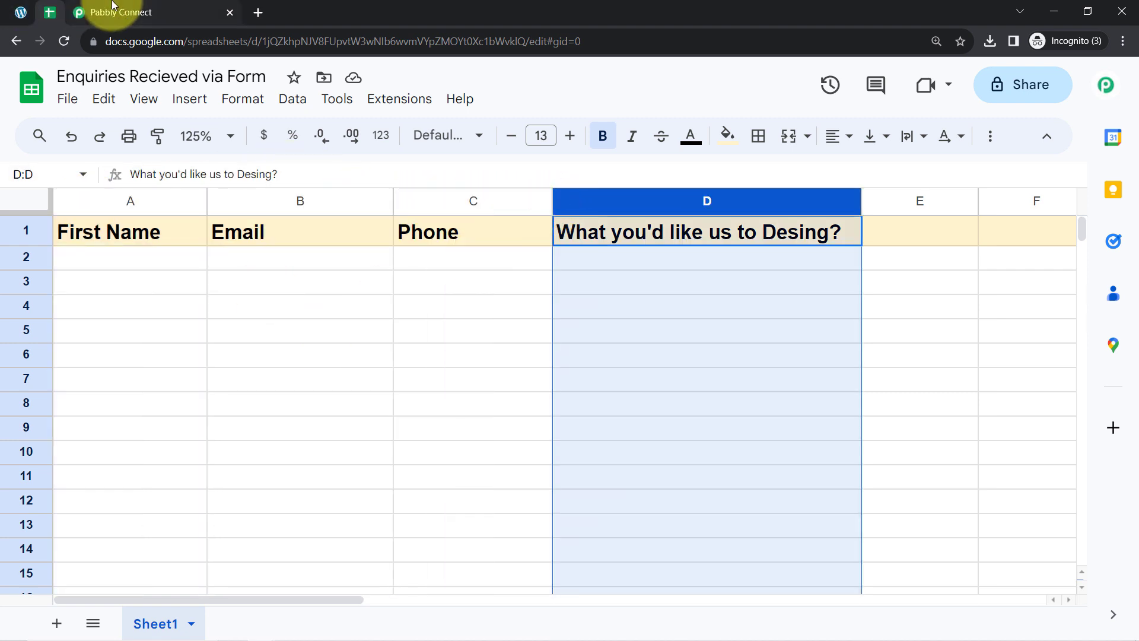
- Compare the Pabbly Connect action's four mapping fields with the spreadsheet's column headers
{"action": "left_click", "coordinate": [119, 12]}
{"action": "left_click_drag", "start_coordinate": [265, 181], "coordinate": [299, 200]}
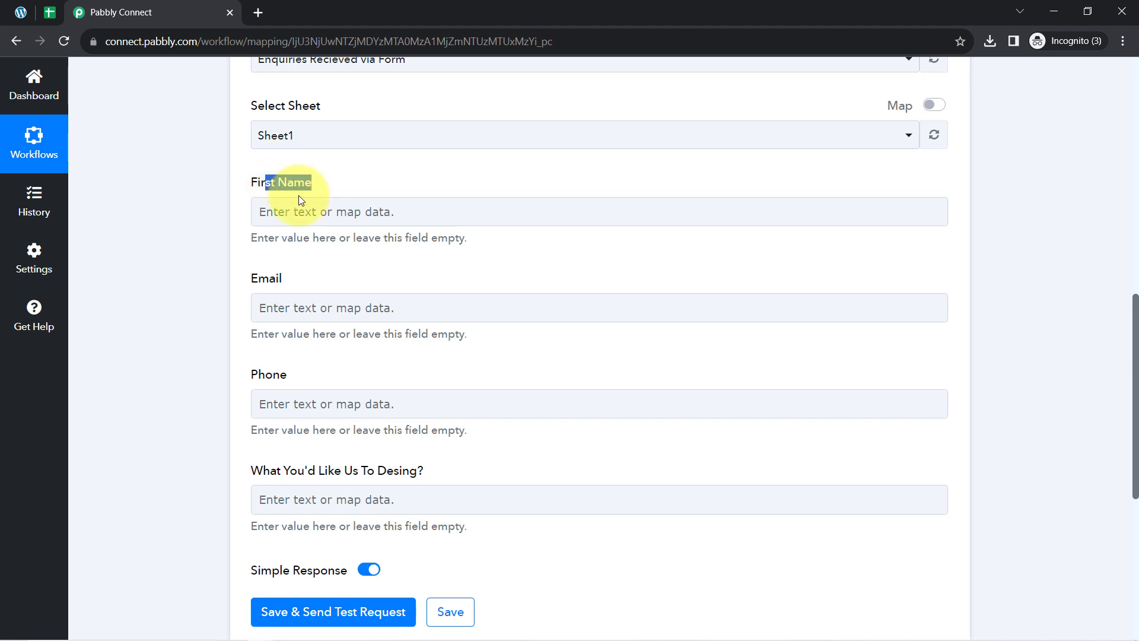
{"action": "double_click", "coordinate": [266, 279]}
{"action": "left_click_drag", "start_coordinate": [258, 381], "coordinate": [285, 380]}
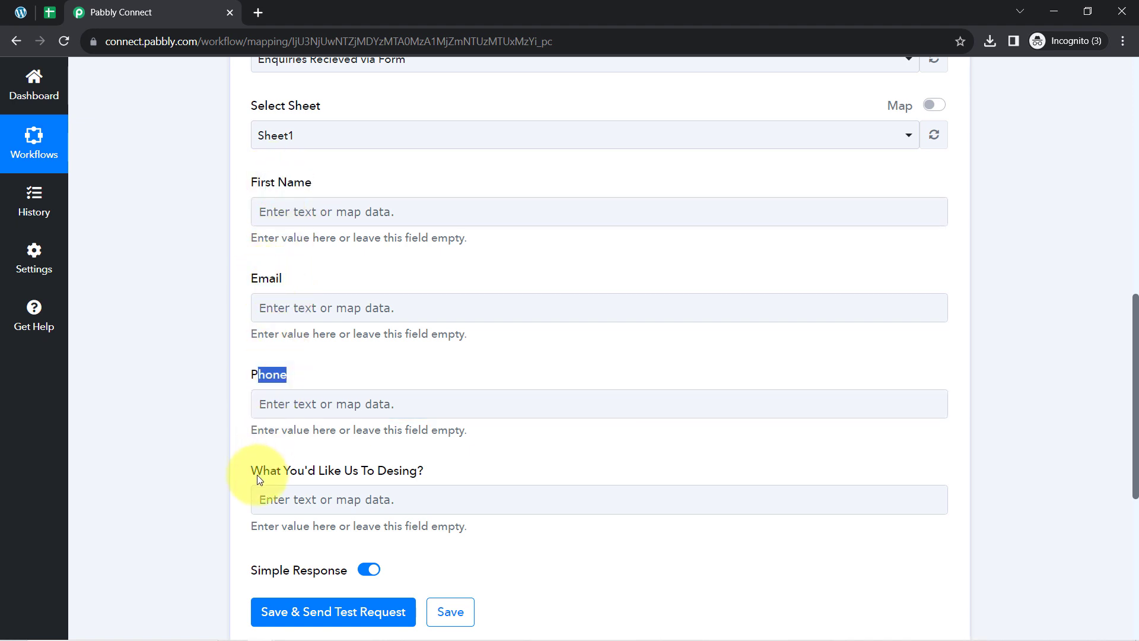
{"action": "left_click_drag", "start_coordinate": [261, 475], "coordinate": [393, 469]}
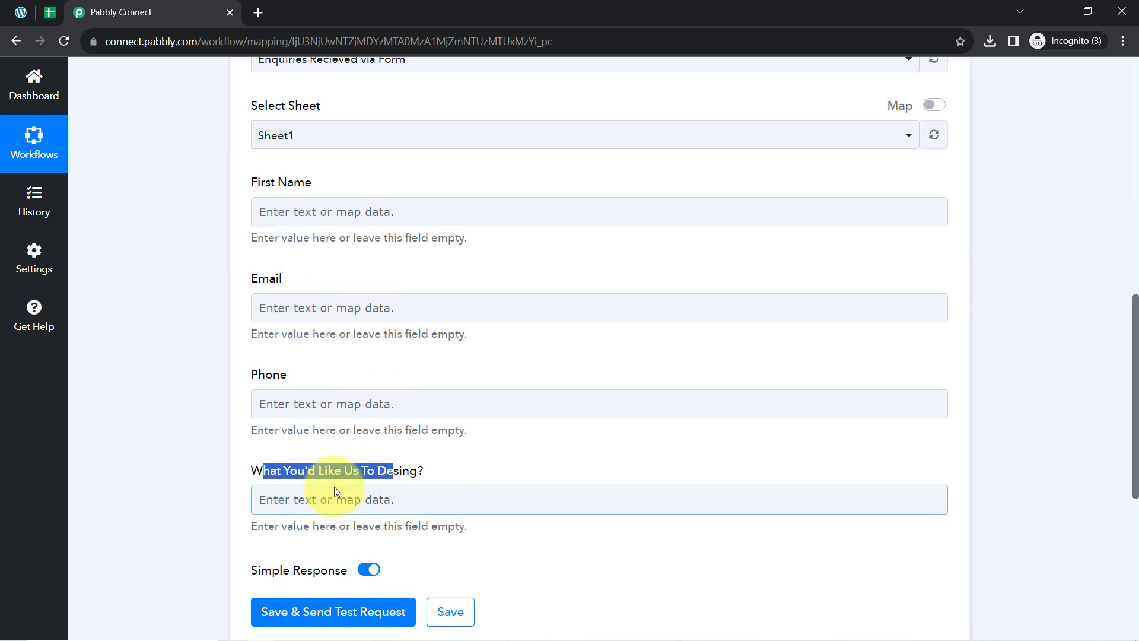
{"action": "left_click", "coordinate": [50, 11]}
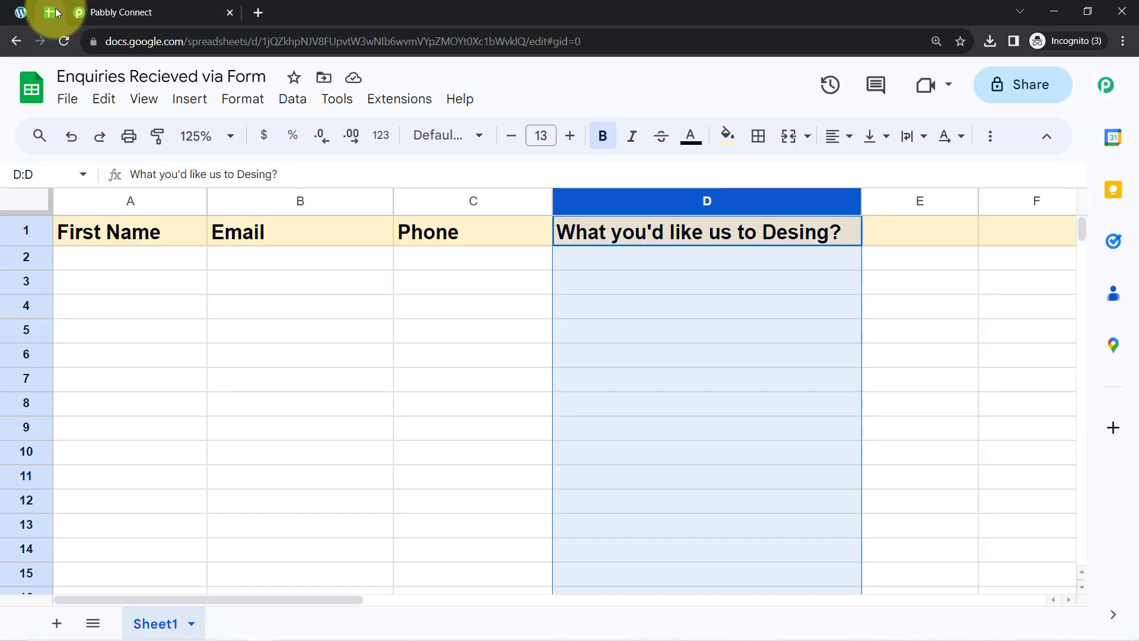
{"action": "left_click", "coordinate": [104, 7]}
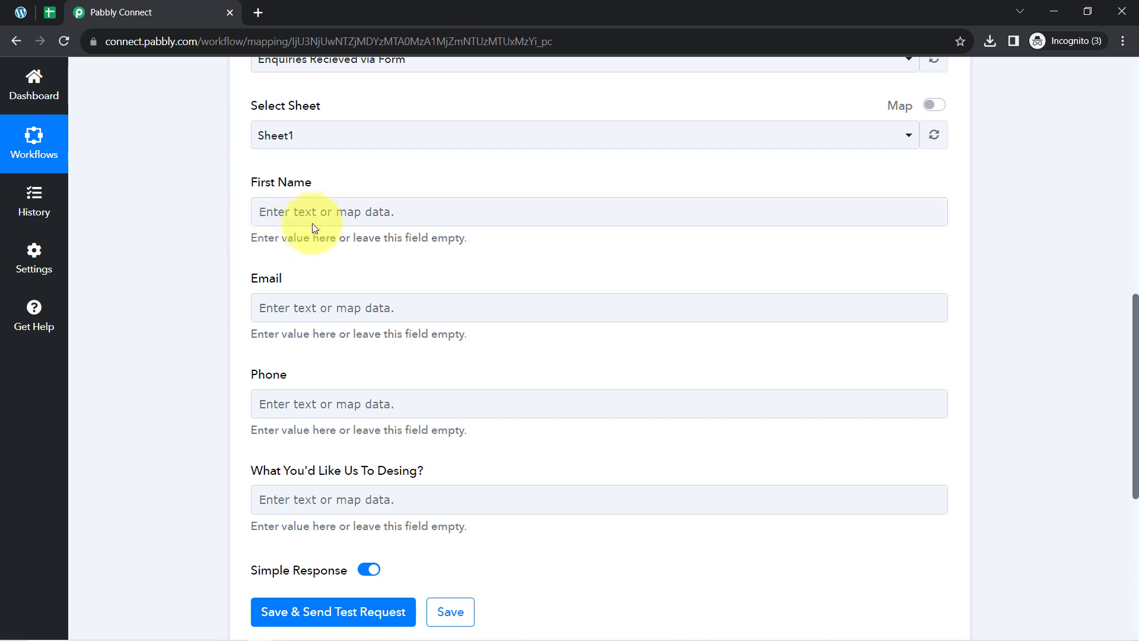
- Review the webhook response captured by the Contact Form 7 trigger and return to the Google Sheets action's mapping fields
{"action": "scroll", "coordinate": [717, 259], "scroll_direction": "up", "scroll_amount": 10}
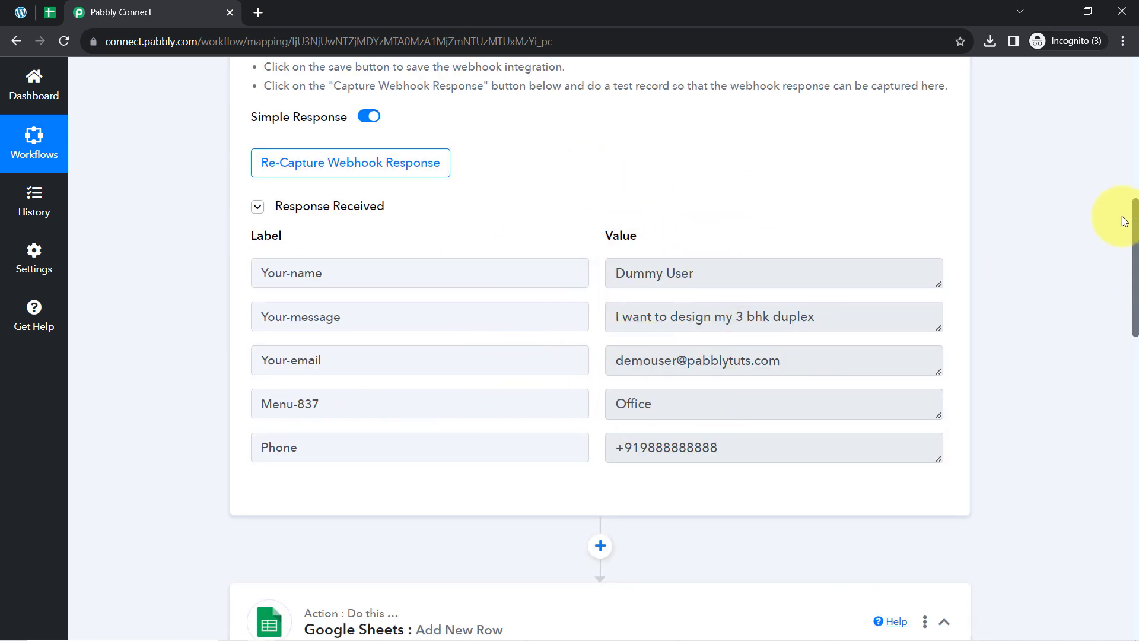
{"action": "left_click_drag", "start_coordinate": [1137, 219], "coordinate": [1093, 407]}
{"action": "scroll", "coordinate": [1080, 315], "scroll_direction": "up", "scroll_amount": 10}
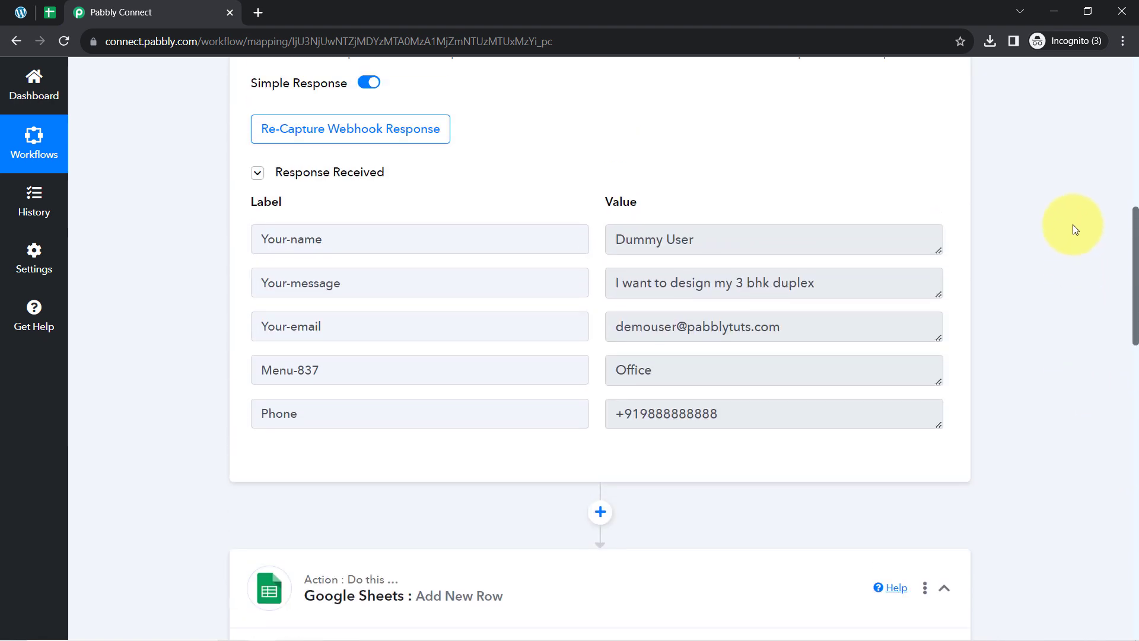
{"action": "scroll", "coordinate": [1075, 229], "scroll_direction": "down", "scroll_amount": 10}
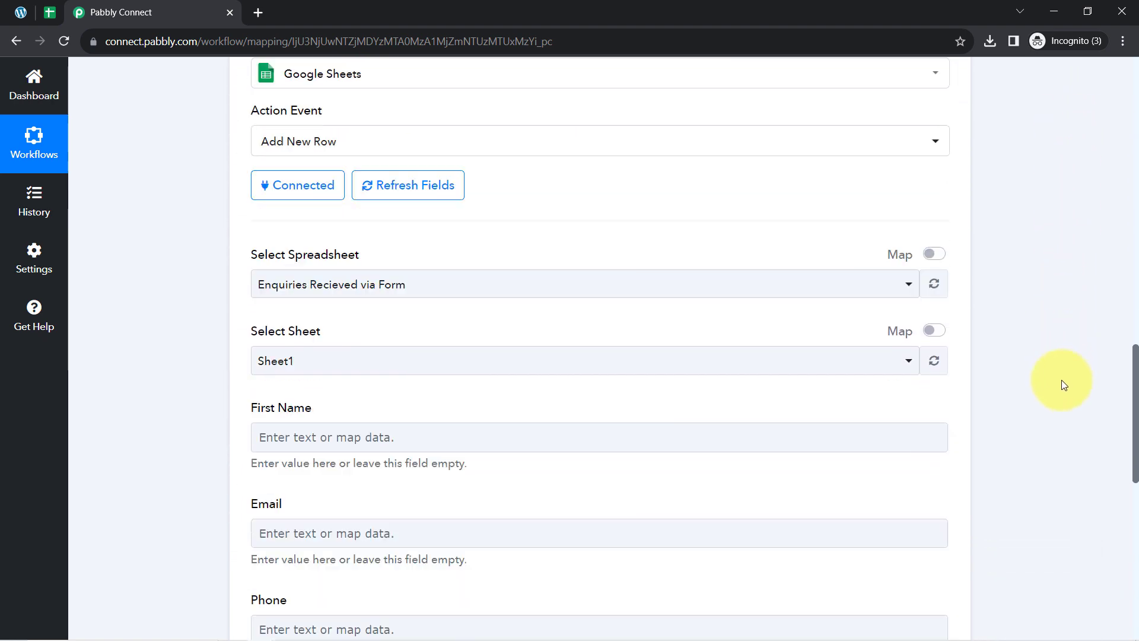
{"action": "scroll", "coordinate": [1062, 383], "scroll_direction": "down", "scroll_amount": 3}
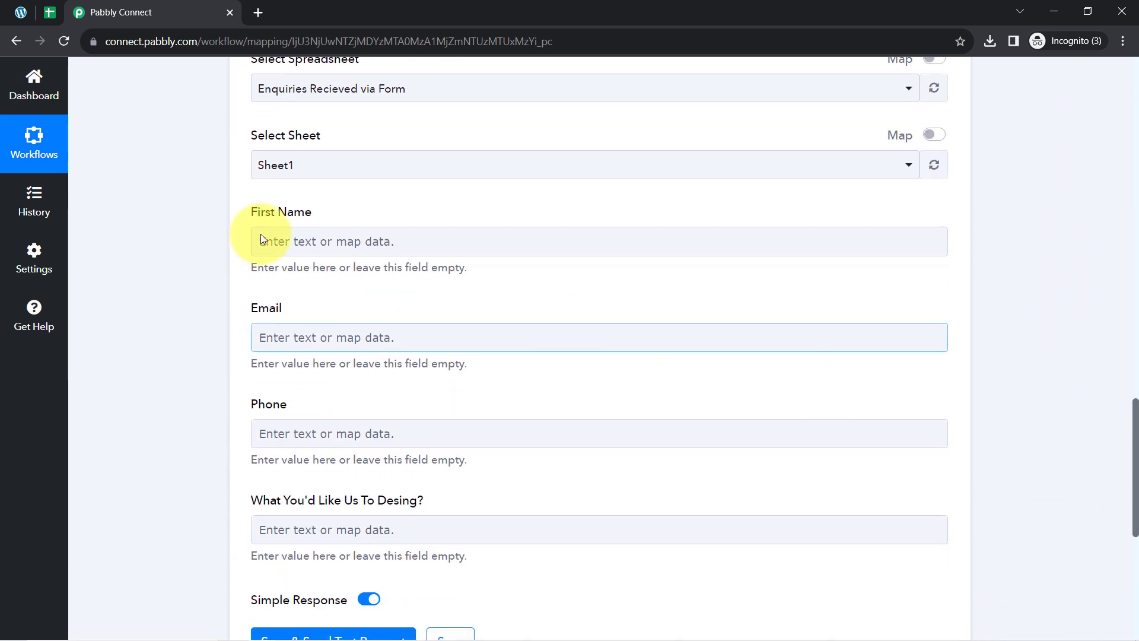
- Map the First Name field to the Your-name value from the Contact Form 7 submission
{"action": "left_click", "coordinate": [284, 240]}
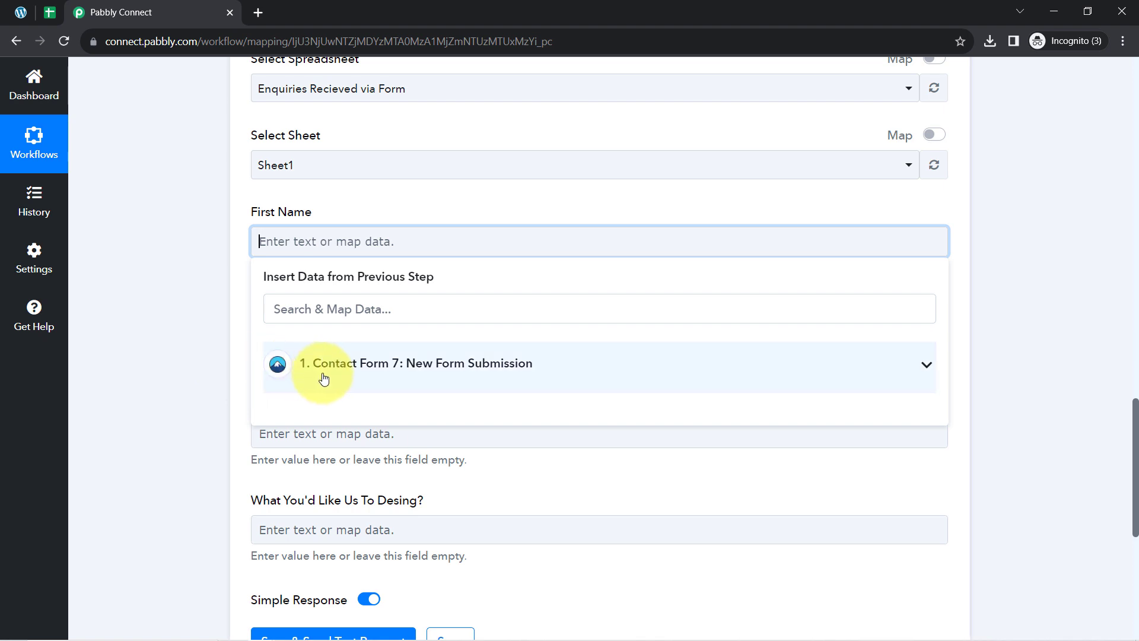
{"action": "left_click", "coordinate": [323, 380]}
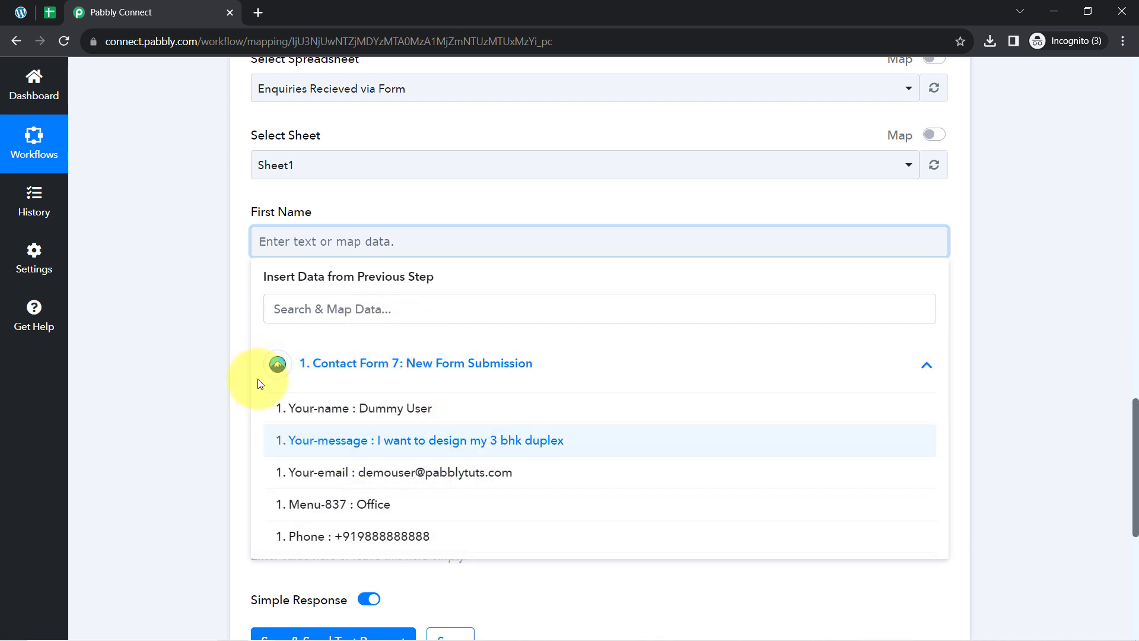
{"action": "left_click", "coordinate": [377, 406]}
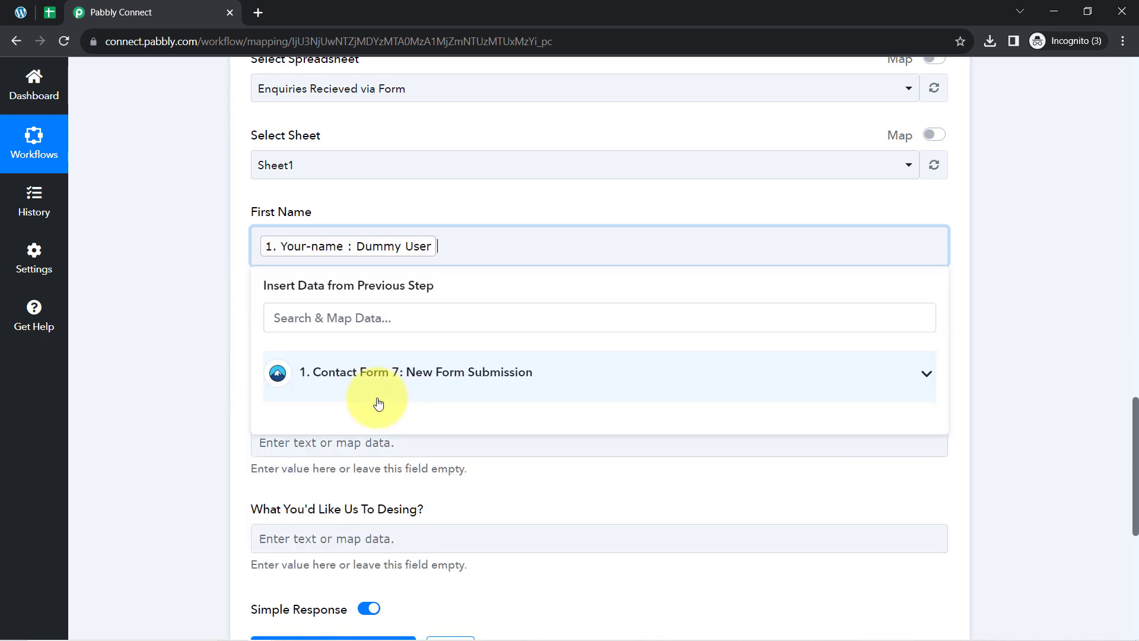
{"action": "left_click", "coordinate": [202, 267]}
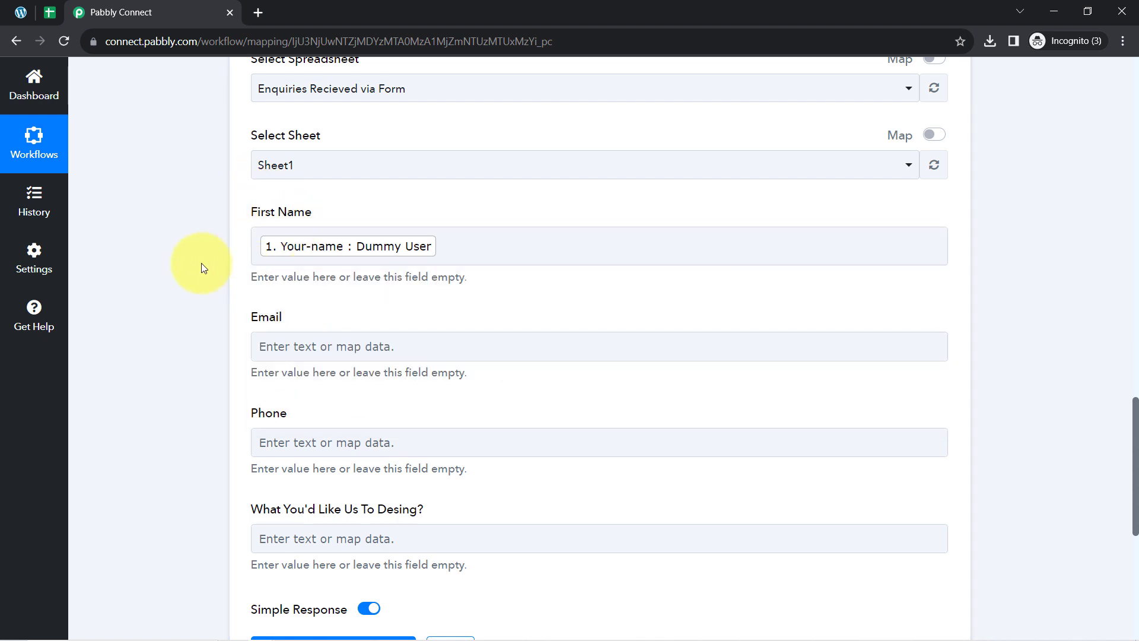
- Map the Email field to the Your-email value from the Contact Form 7 submission
{"action": "scroll", "coordinate": [335, 264], "scroll_direction": "down", "scroll_amount": 3}
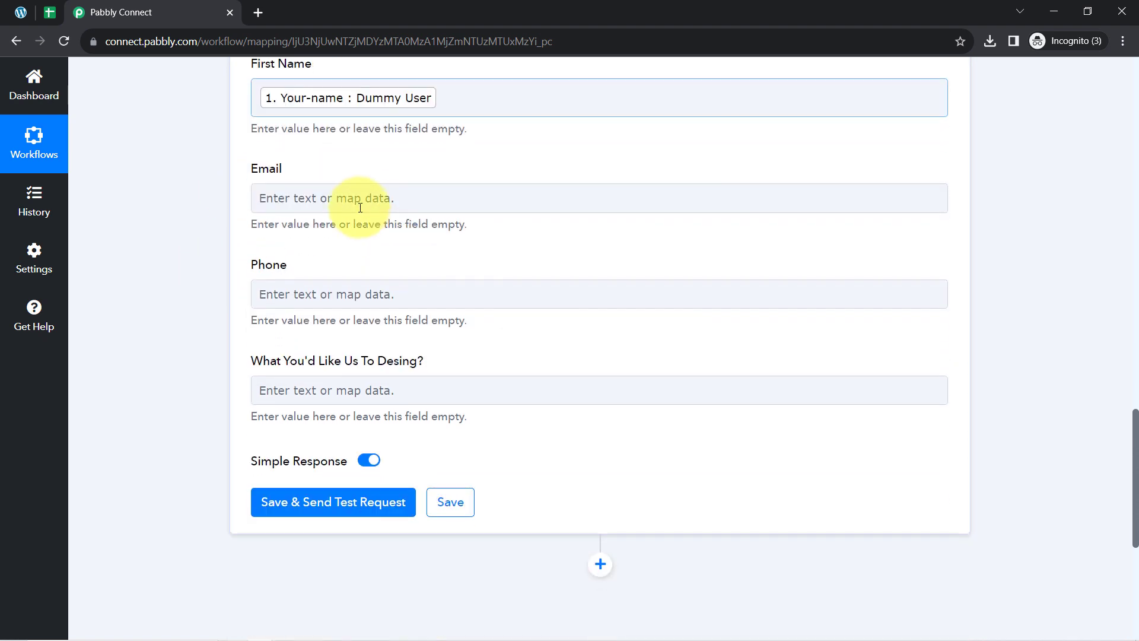
{"action": "left_click", "coordinate": [324, 197]}
{"action": "left_click", "coordinate": [330, 319]}
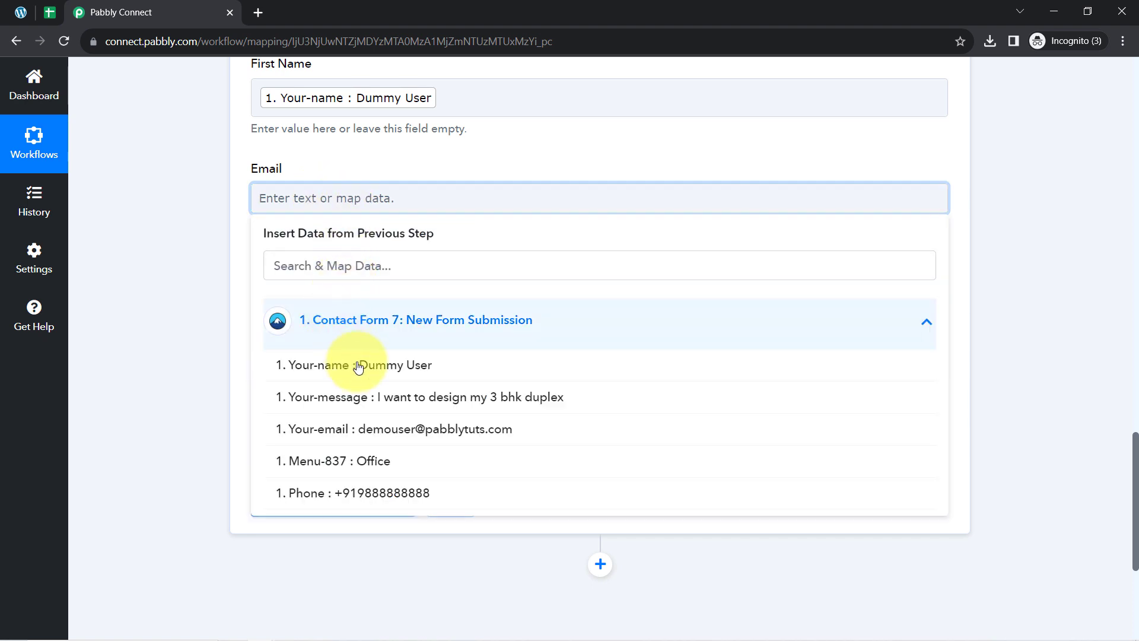
{"action": "left_click", "coordinate": [373, 440]}
{"action": "left_click", "coordinate": [159, 280]}
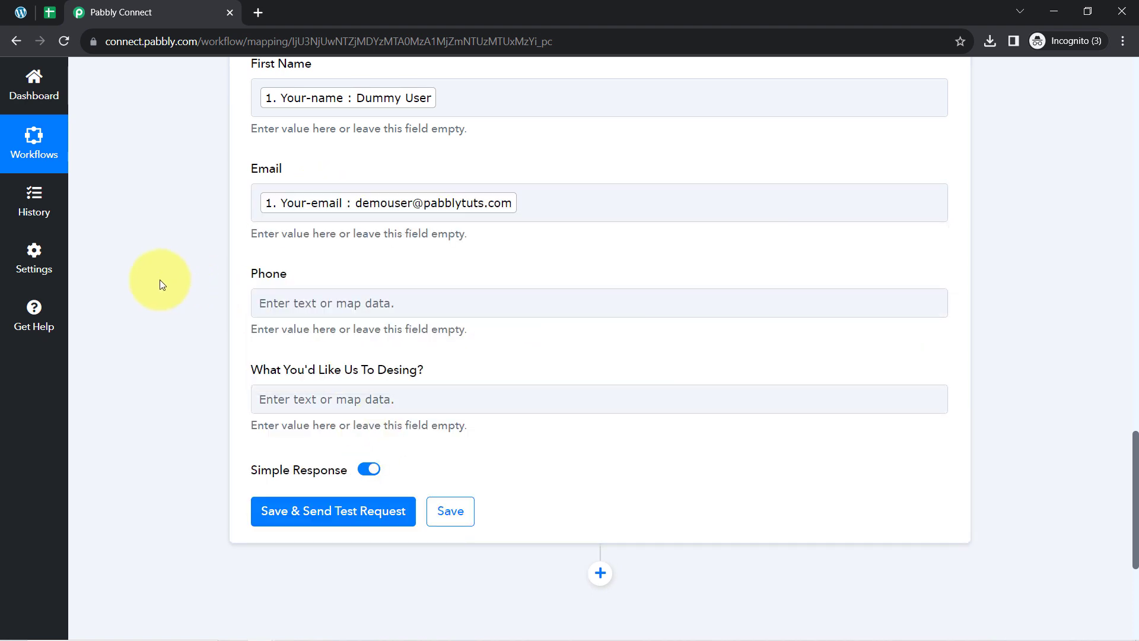
- Map the Phone field to the Phone value from the Contact Form 7 submission
{"action": "left_click", "coordinate": [277, 299]}
{"action": "left_click", "coordinate": [336, 425]}
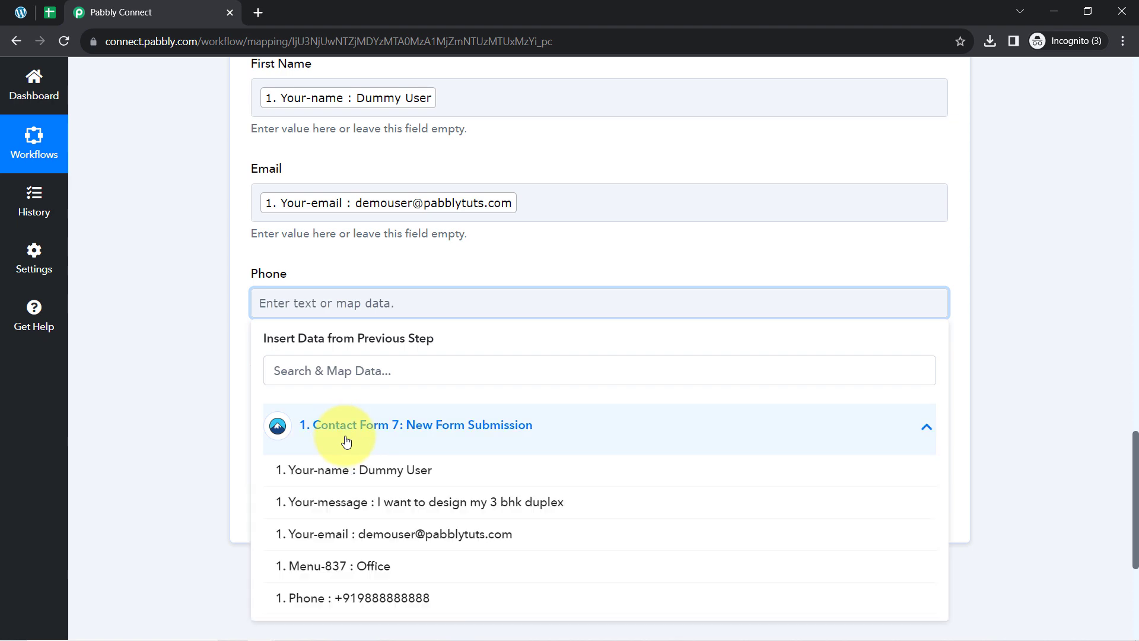
{"action": "left_click", "coordinate": [338, 599]}
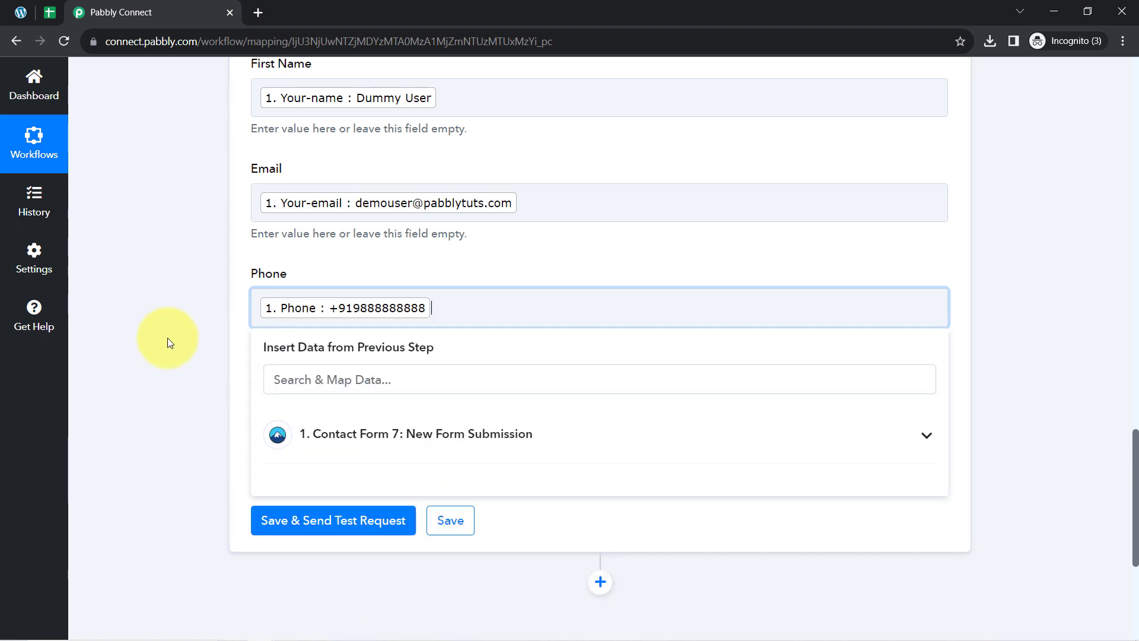
{"action": "left_click", "coordinate": [183, 333]}
- Check the captured webhook response and map the What You'd Like Us To Desing? field to the Menu-837 value
{"action": "scroll", "coordinate": [195, 326], "scroll_direction": "down", "scroll_amount": 1}
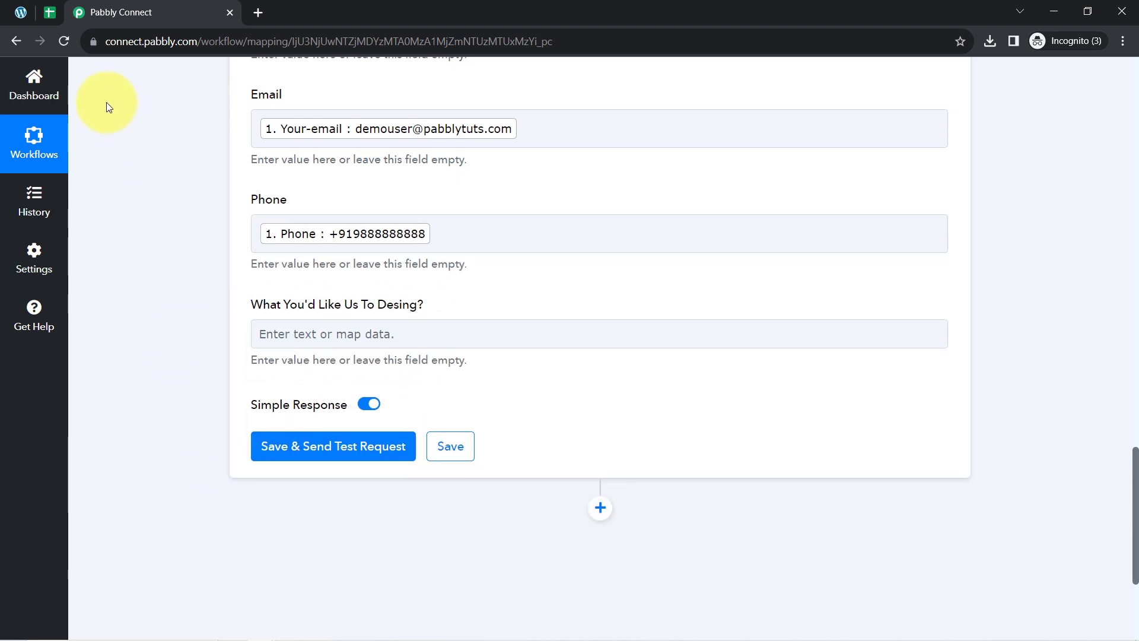
{"action": "left_click", "coordinate": [23, 13]}
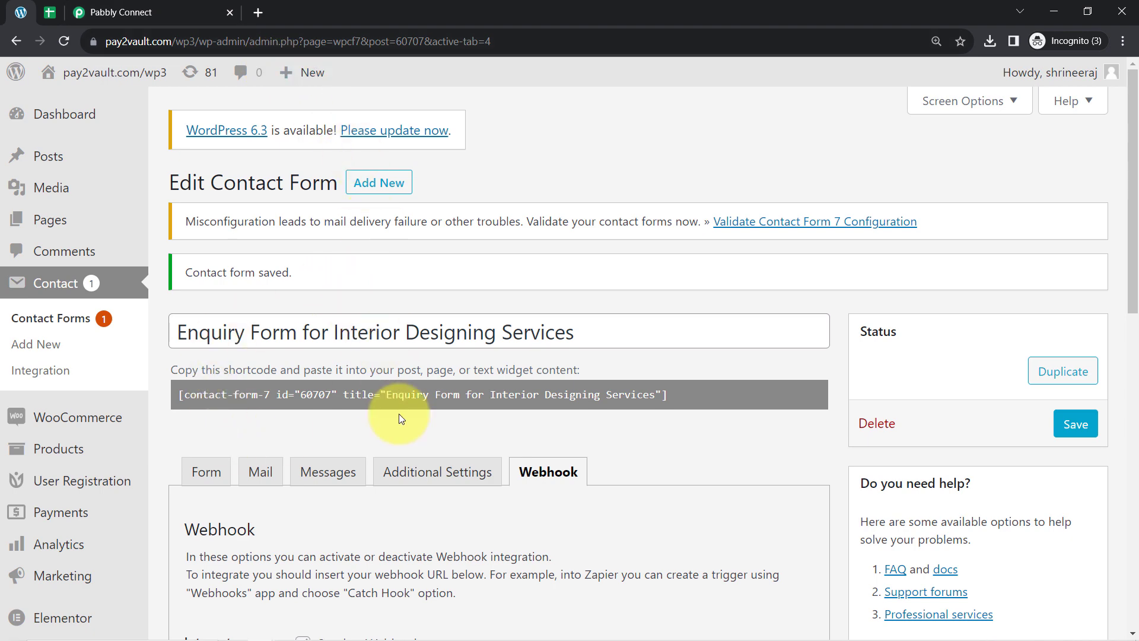
{"action": "left_click", "coordinate": [148, 13]}
{"action": "scroll", "coordinate": [165, 304], "scroll_direction": "up", "scroll_amount": 20}
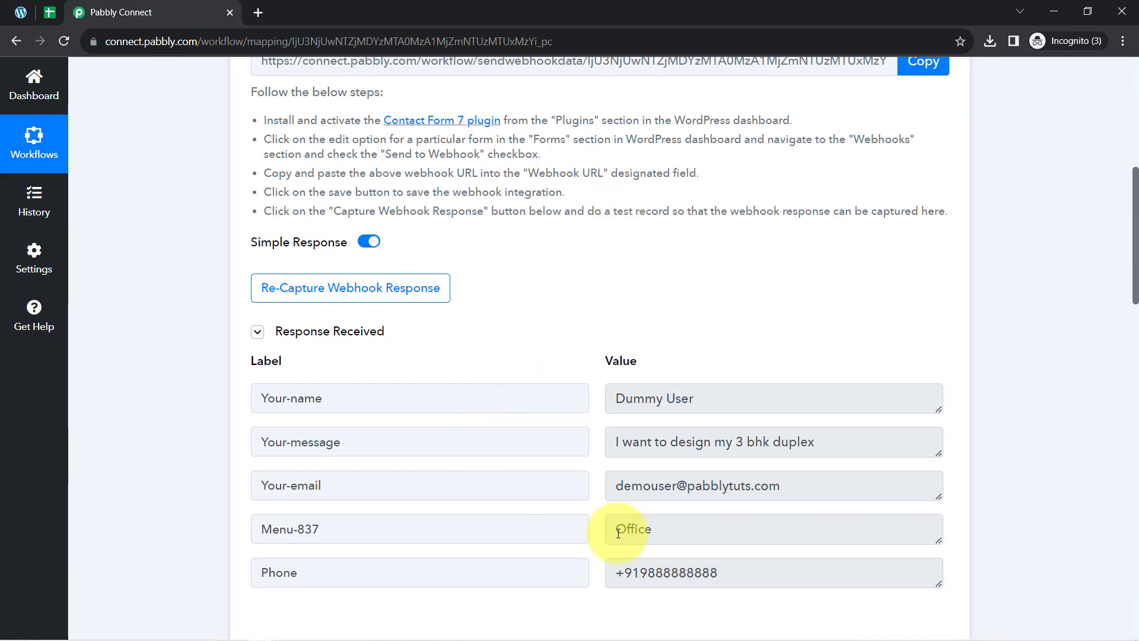
{"action": "scroll", "coordinate": [618, 533], "scroll_direction": "down", "scroll_amount": 3}
{"action": "scroll", "coordinate": [646, 358], "scroll_direction": "down", "scroll_amount": 15}
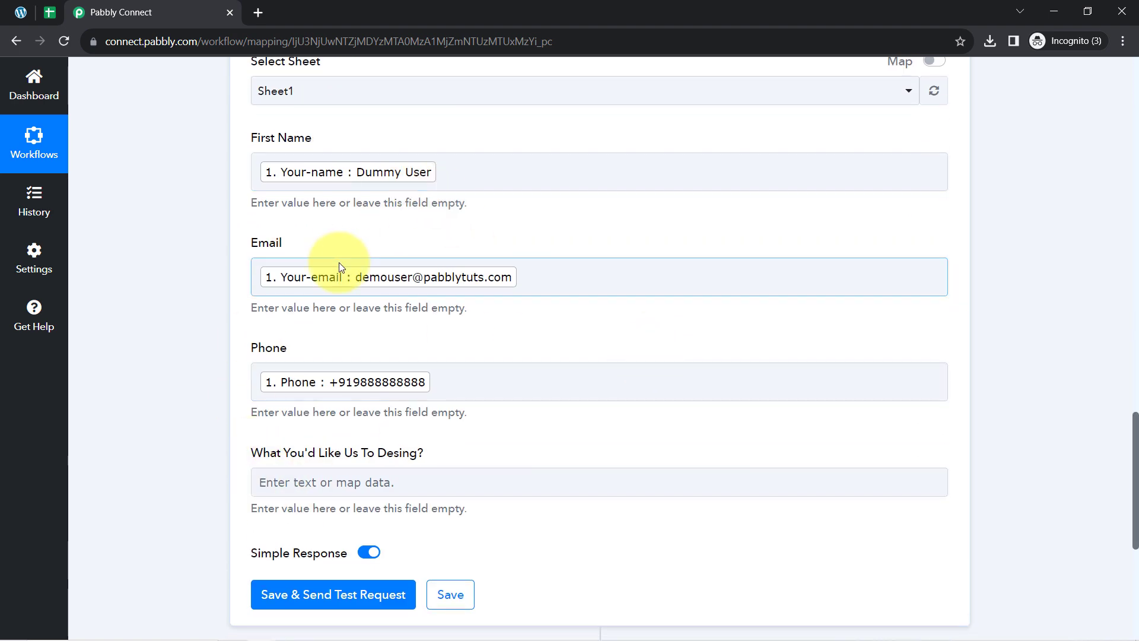
{"action": "scroll", "coordinate": [336, 264], "scroll_direction": "down", "scroll_amount": 3}
{"action": "left_click", "coordinate": [272, 333]}
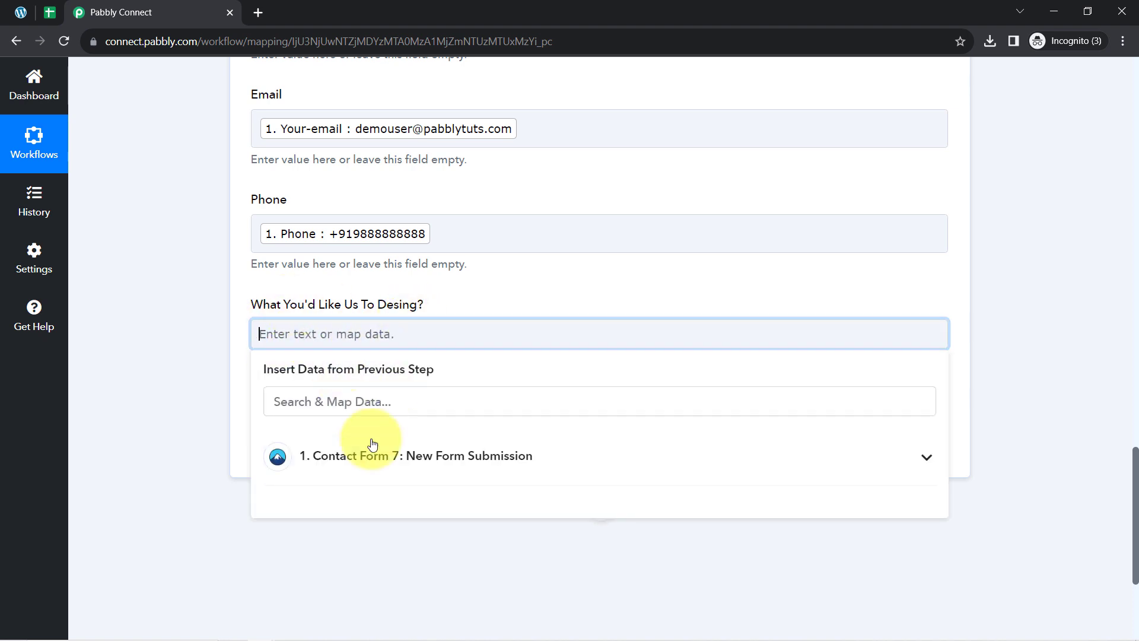
{"action": "left_click", "coordinate": [348, 462]}
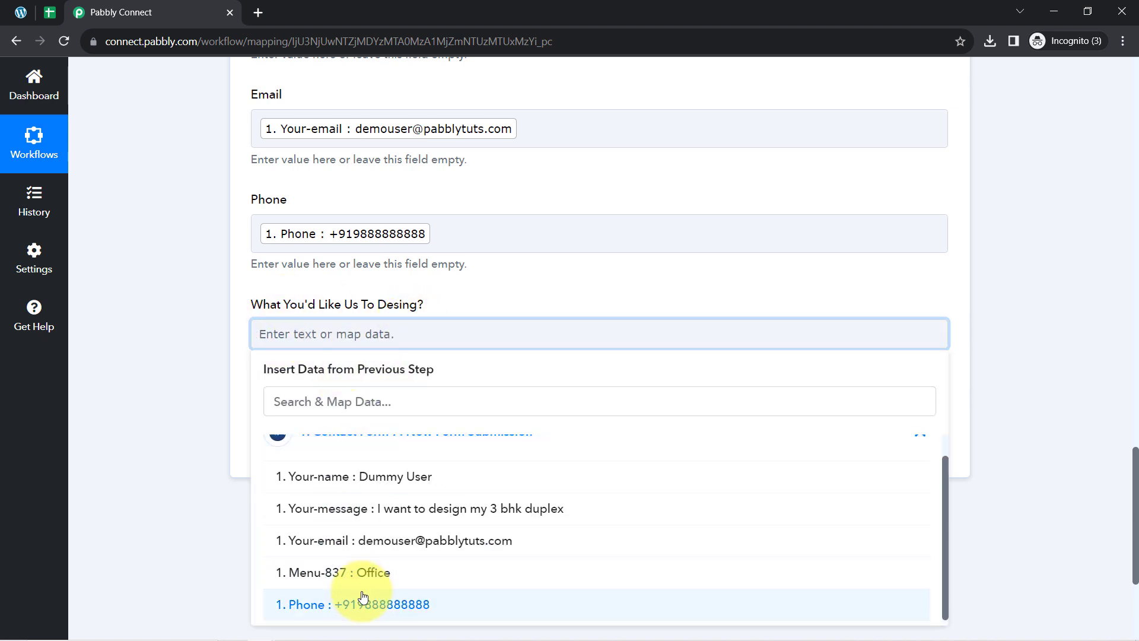
{"action": "scroll", "coordinate": [608, 487], "scroll_direction": "down", "scroll_amount": 3}
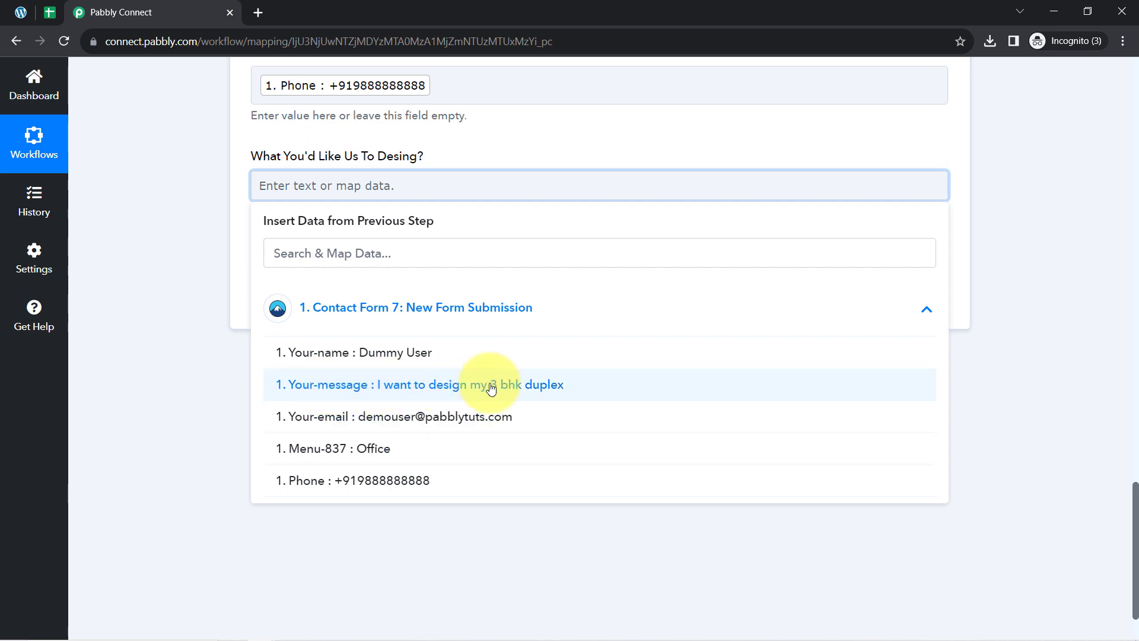
{"action": "left_click", "coordinate": [451, 448]}
{"action": "left_click", "coordinate": [213, 308]}
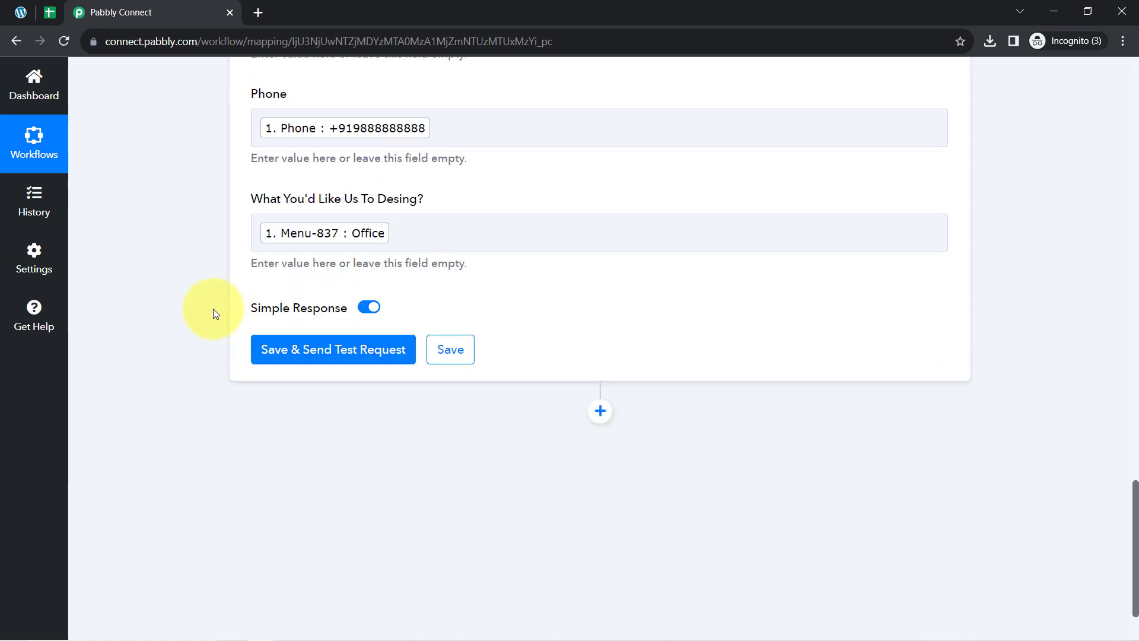
- Save the Google Sheets action and send a test request with the mapped fields
{"action": "scroll", "coordinate": [214, 310], "scroll_direction": "up", "scroll_amount": 2}
{"action": "scroll", "coordinate": [213, 310], "scroll_direction": "down", "scroll_amount": 3}
{"action": "left_click", "coordinate": [306, 311]}
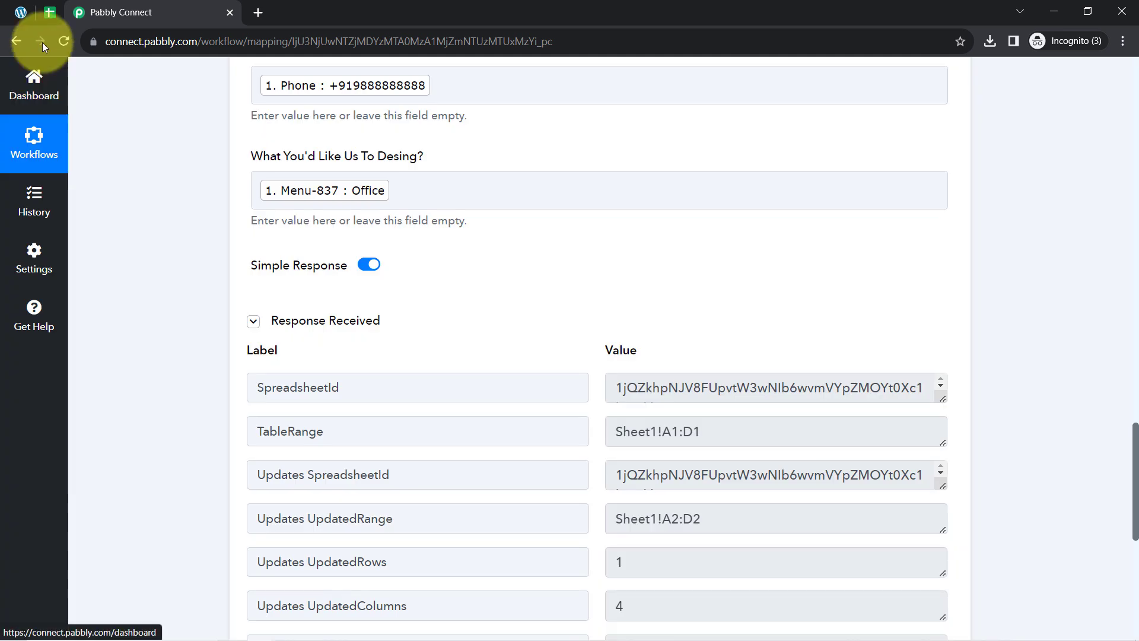
- Switch to the Google Sheets spreadsheet, remove the fill colour from row 2 and set its font size to 11
{"action": "left_click", "coordinate": [50, 13]}
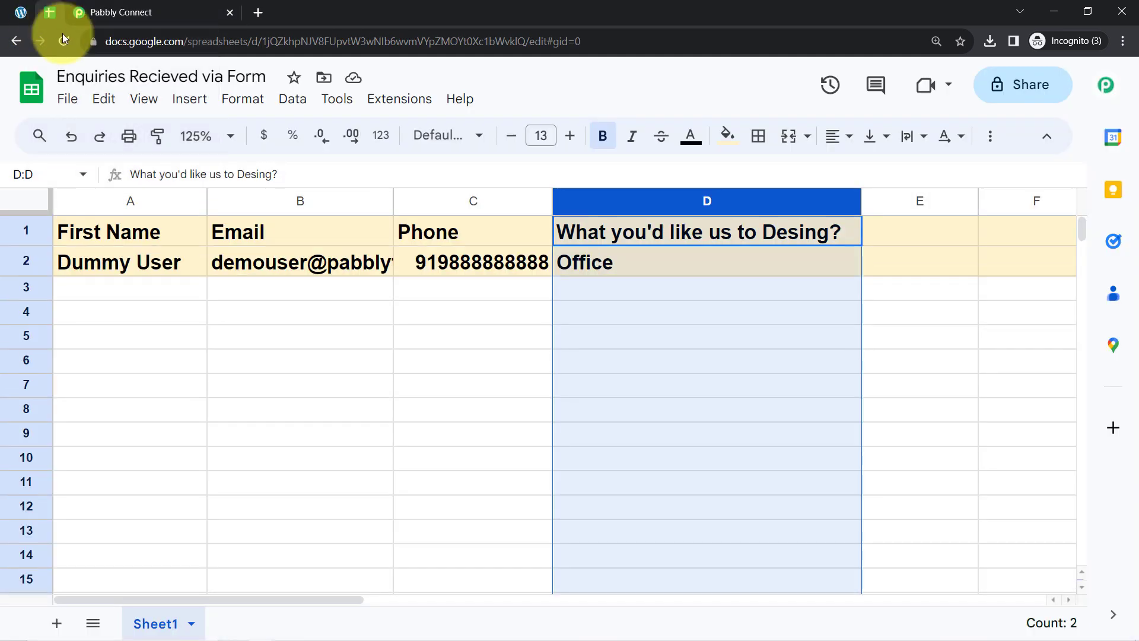
{"action": "left_click", "coordinate": [126, 332]}
{"action": "left_click", "coordinate": [18, 262]}
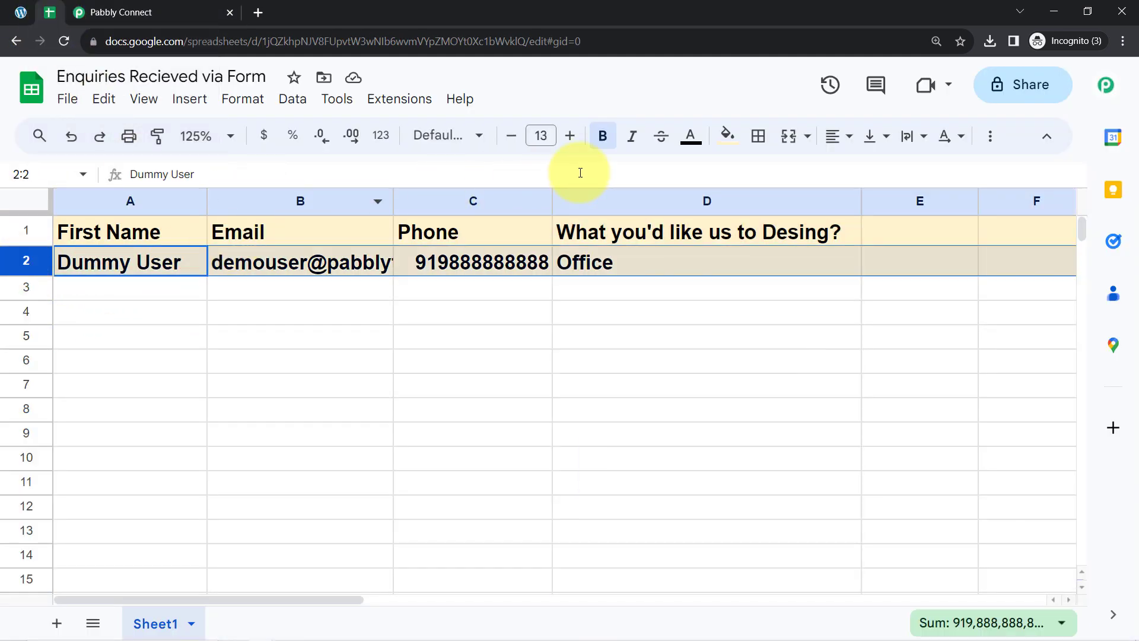
{"action": "left_click", "coordinate": [728, 135]}
{"action": "left_click", "coordinate": [761, 177]}
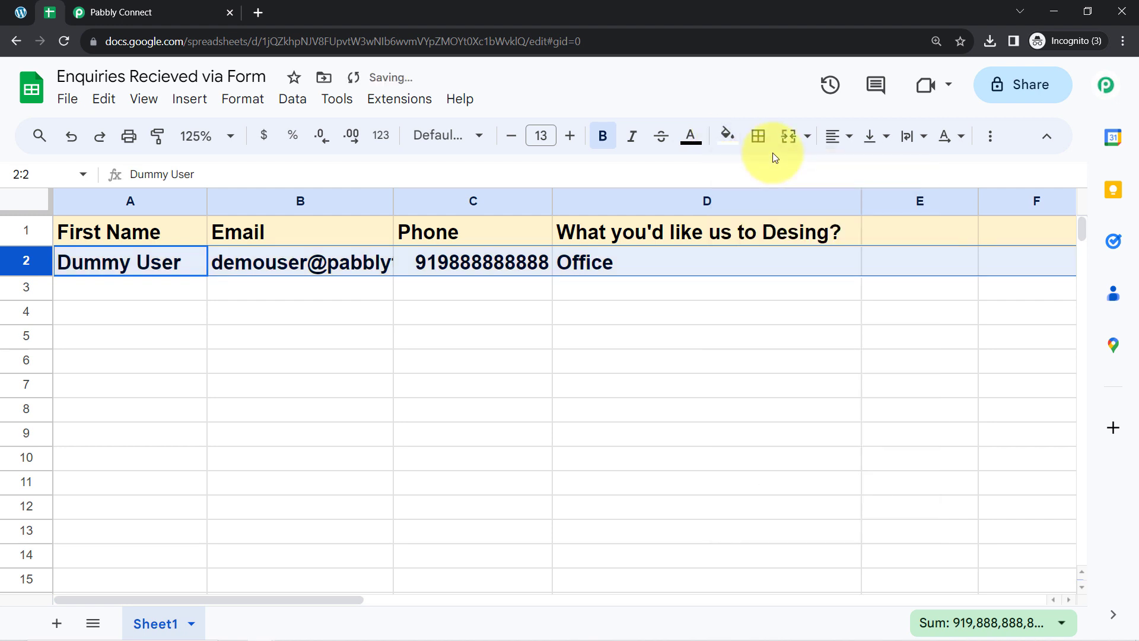
{"action": "left_click", "coordinate": [516, 146]}
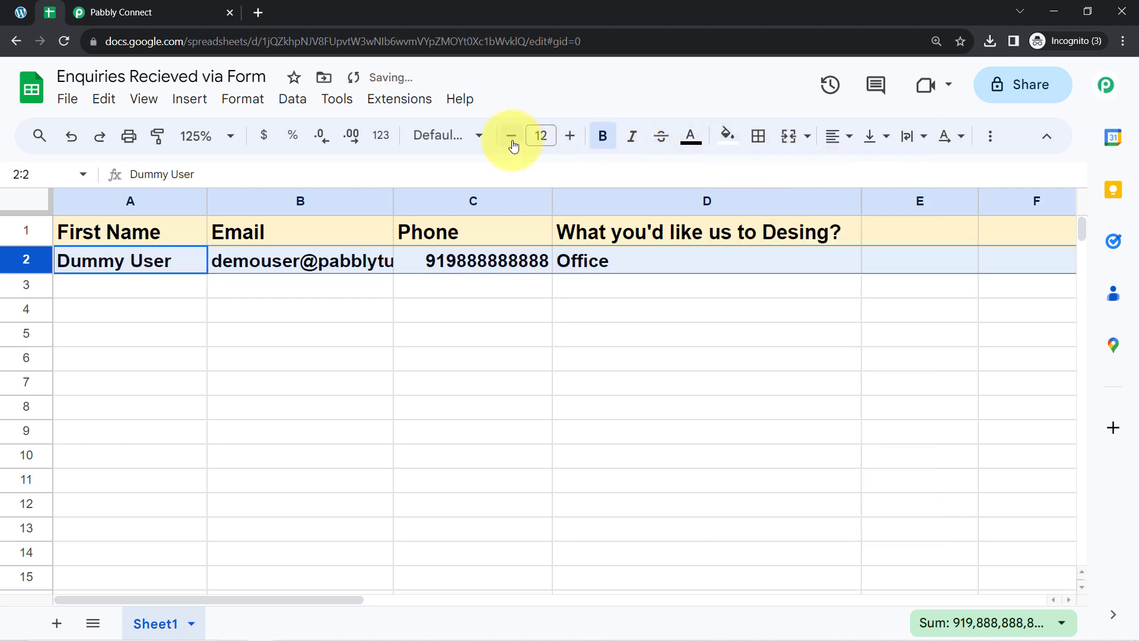
{"action": "left_click", "coordinate": [512, 138]}
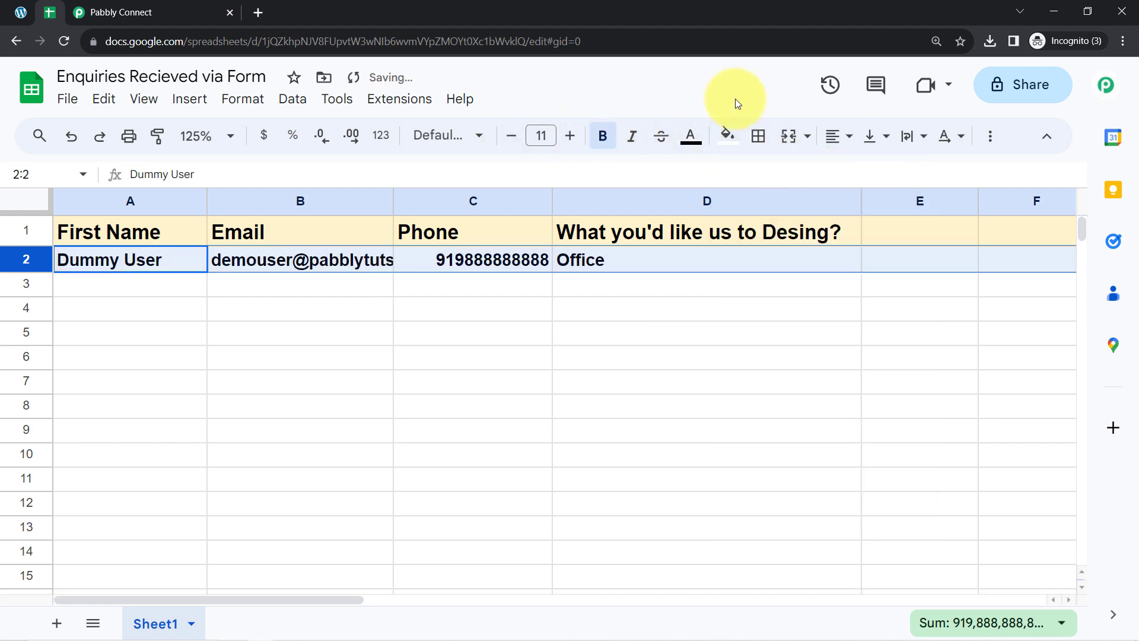
- Align the contents of row 2 to the left and remove their bold formatting
{"action": "left_click", "coordinate": [829, 138]}
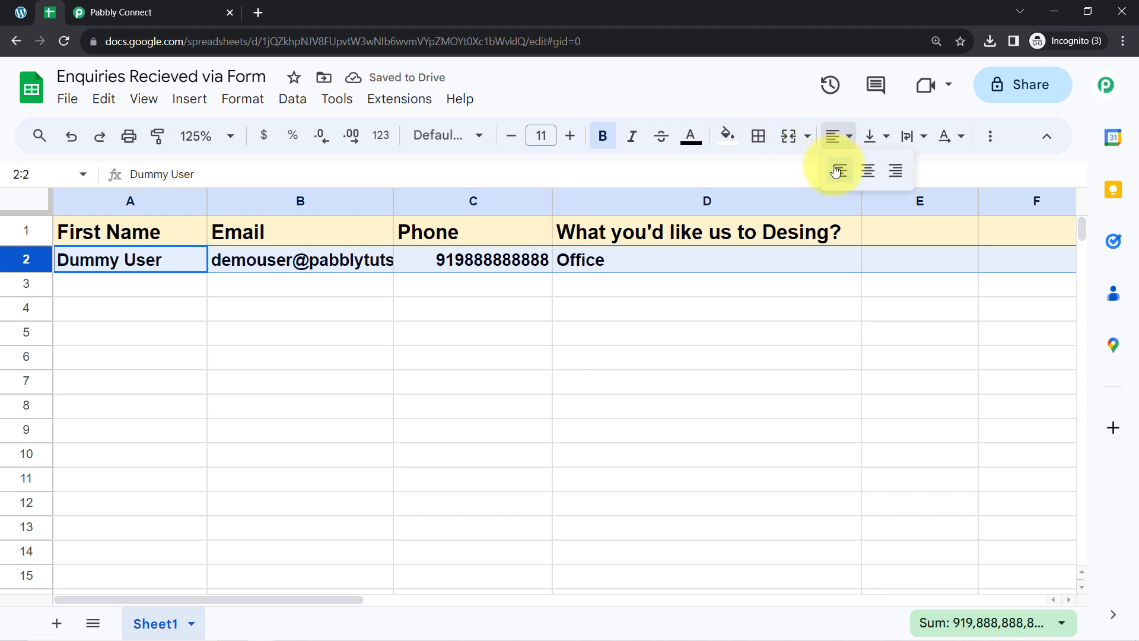
{"action": "left_click", "coordinate": [837, 172]}
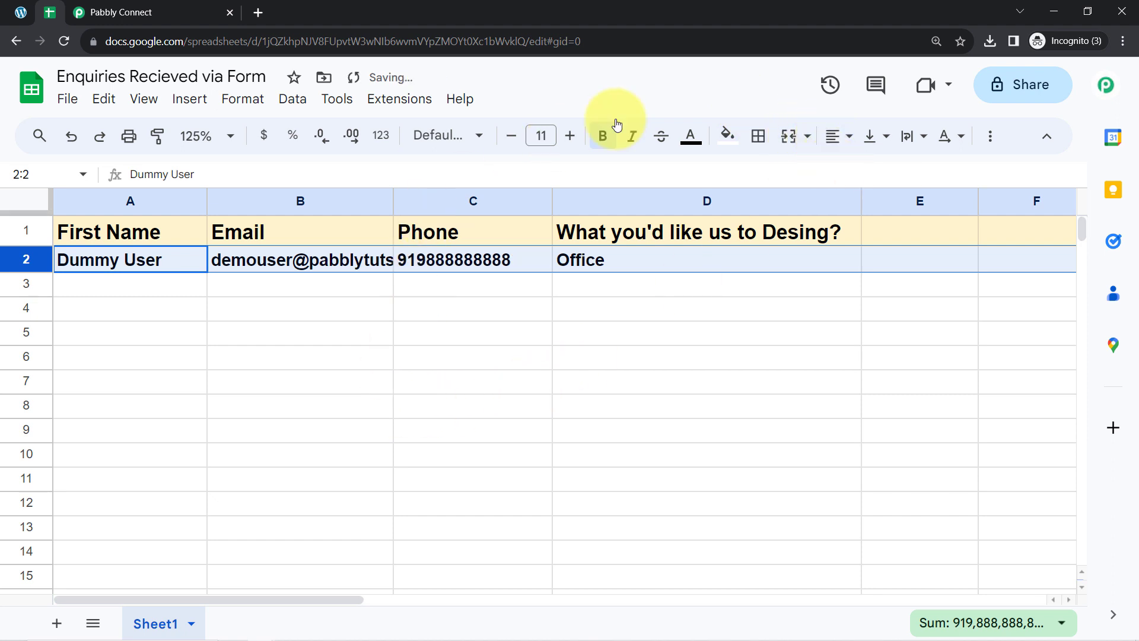
{"action": "left_click", "coordinate": [601, 138]}
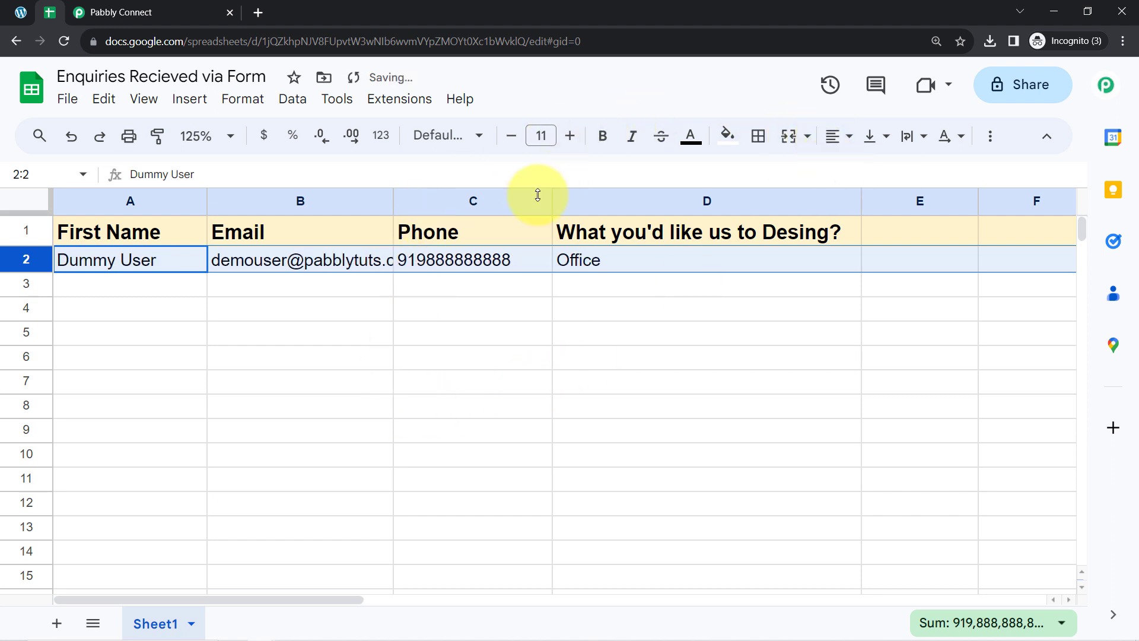
- Widen the Email column so that the full e-mail address in row 2 fits
{"action": "left_click", "coordinate": [388, 195]}
{"action": "left_click_drag", "start_coordinate": [396, 202], "coordinate": [472, 202]}
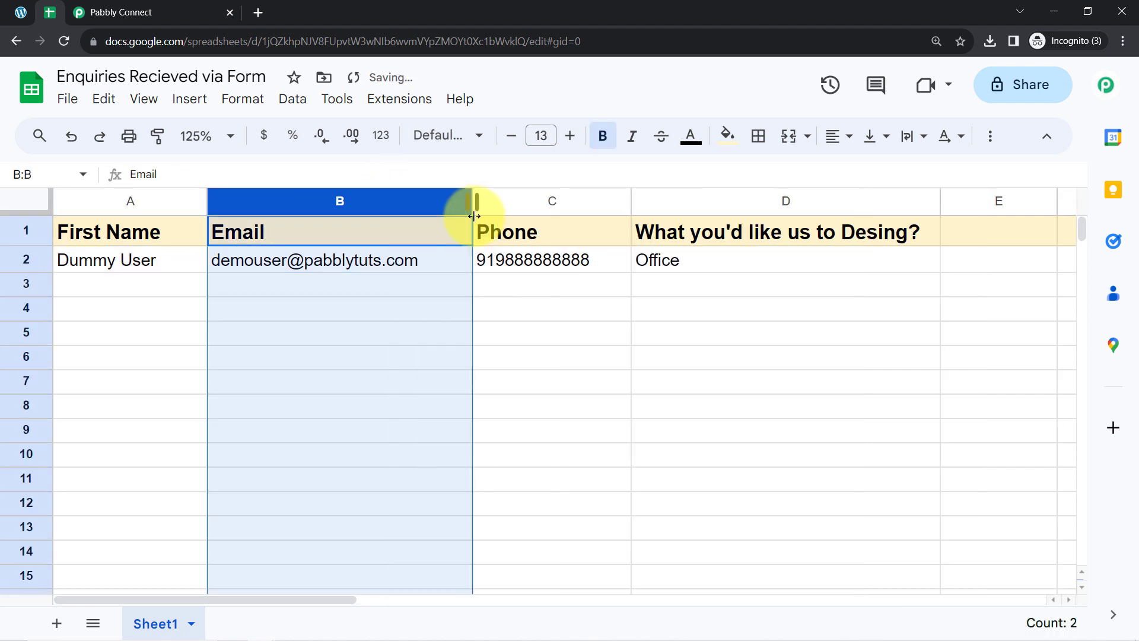
{"action": "left_click", "coordinate": [177, 341]}
- Check the First Name, Email, Phone and What you'd like us to Desing? entries in row 2 of the spreadsheet
{"action": "left_click", "coordinate": [120, 268]}
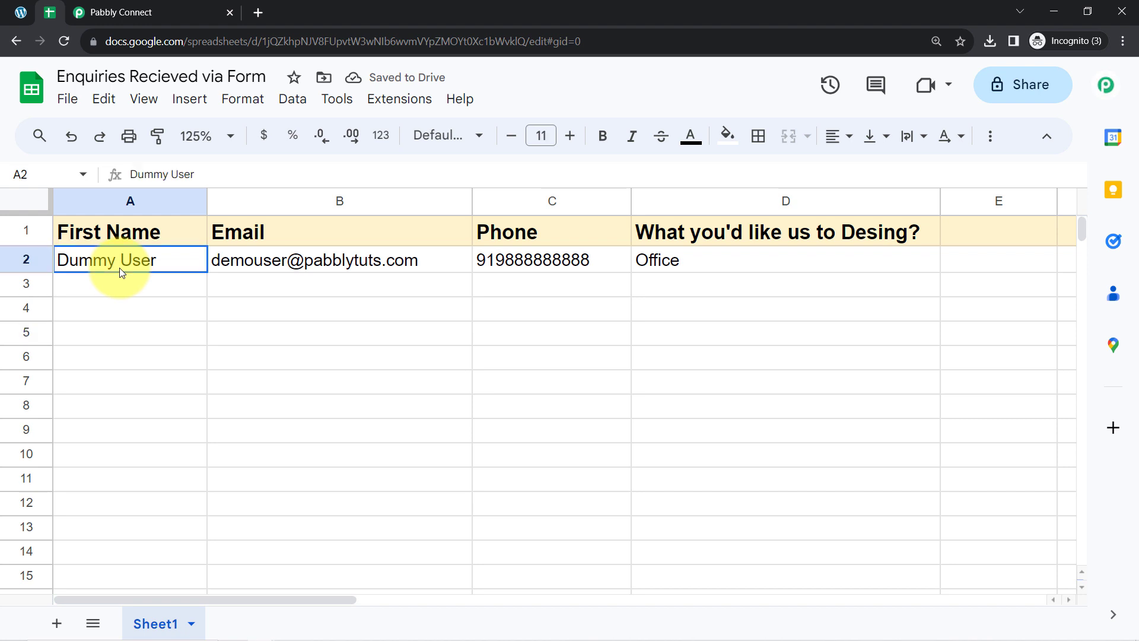
{"action": "left_click", "coordinate": [241, 265]}
{"action": "left_click", "coordinate": [536, 258]}
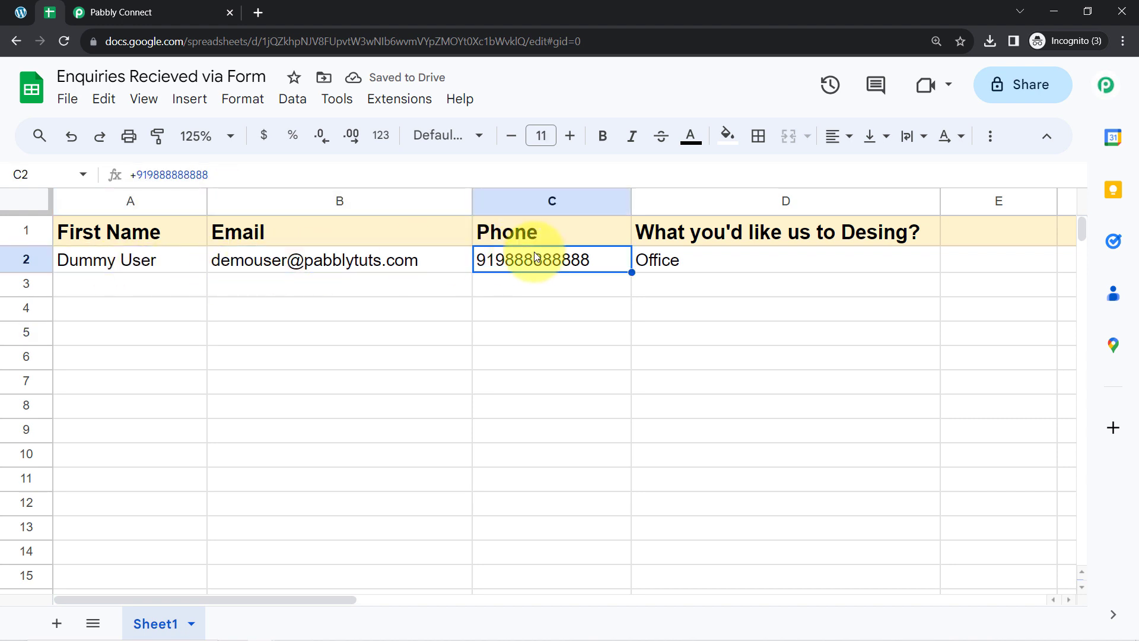
{"action": "left_click", "coordinate": [676, 260]}
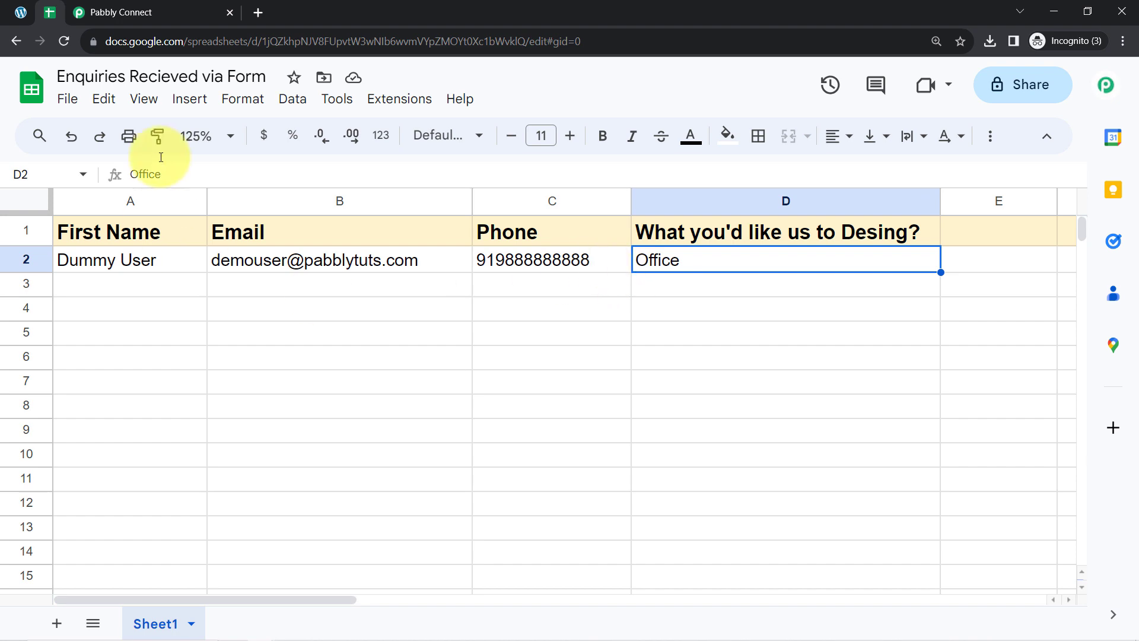
{"action": "left_click", "coordinate": [16, 17]}
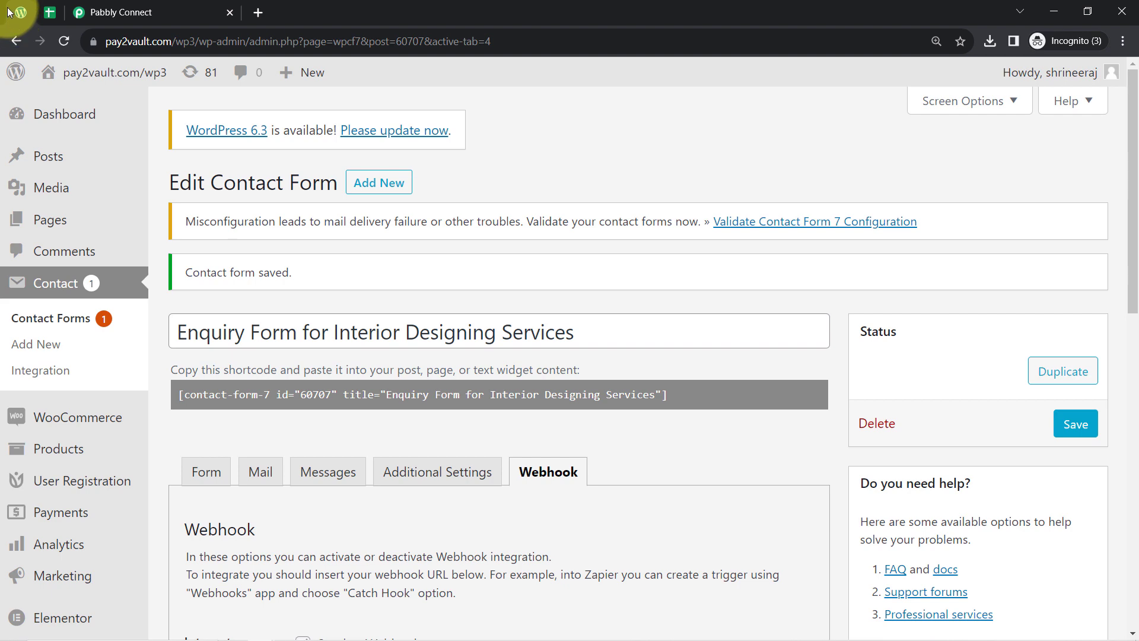
{"action": "left_click", "coordinate": [50, 12]}
- Return to Pabbly Connect and collapse the Contact Form 7 trigger and the Google Sheets action
{"action": "left_click", "coordinate": [115, 12]}
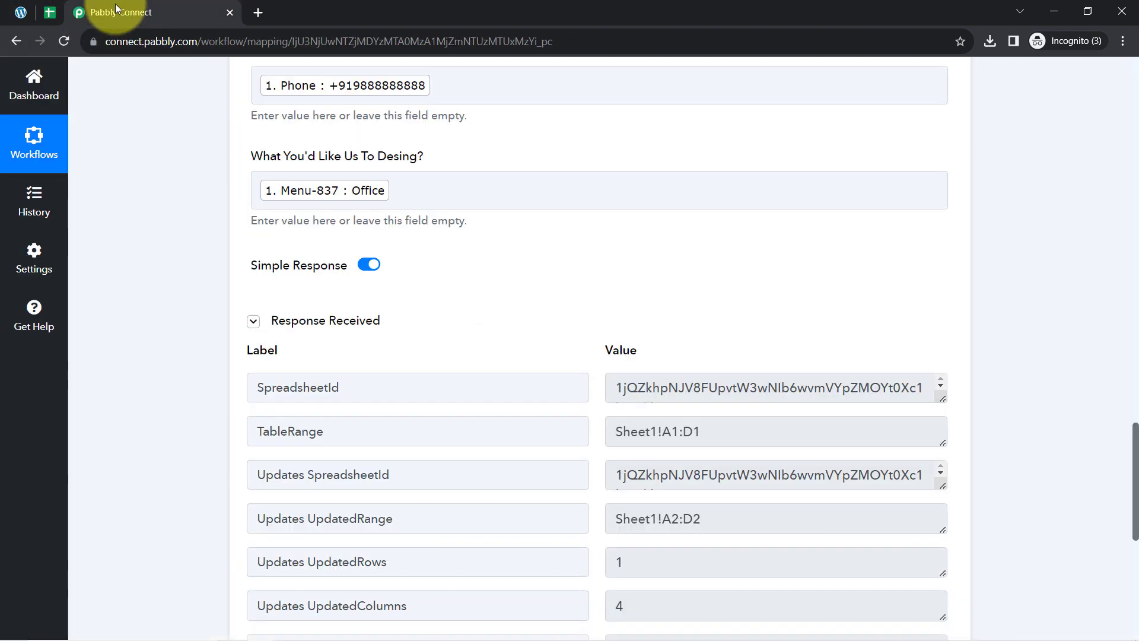
{"action": "scroll", "coordinate": [149, 219], "scroll_direction": "up", "scroll_amount": 20}
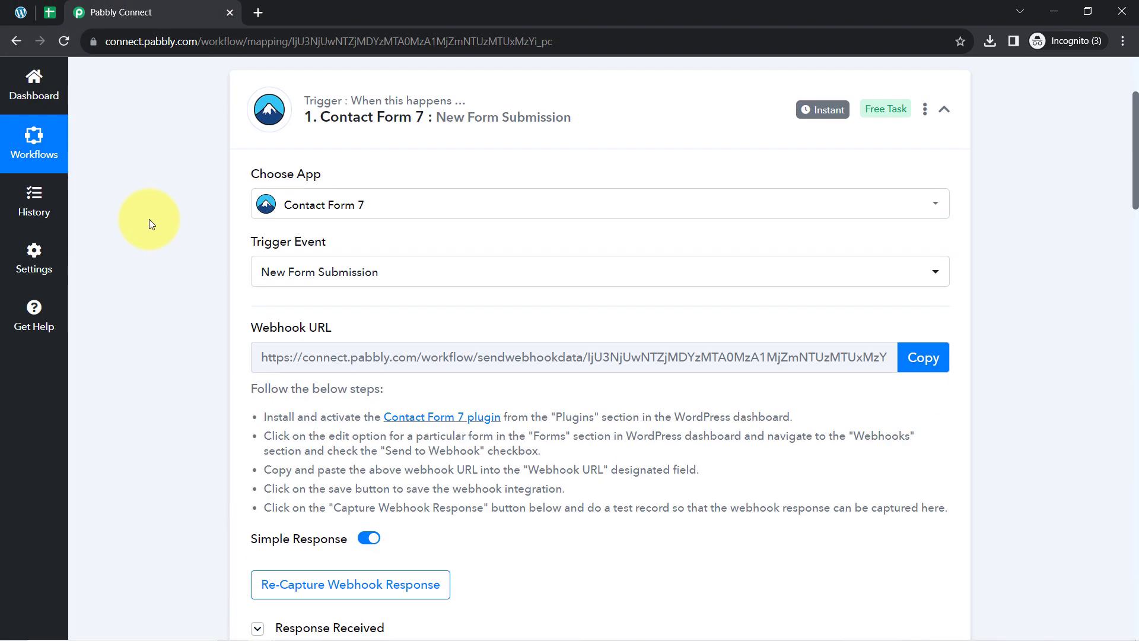
{"action": "left_click", "coordinate": [331, 274]}
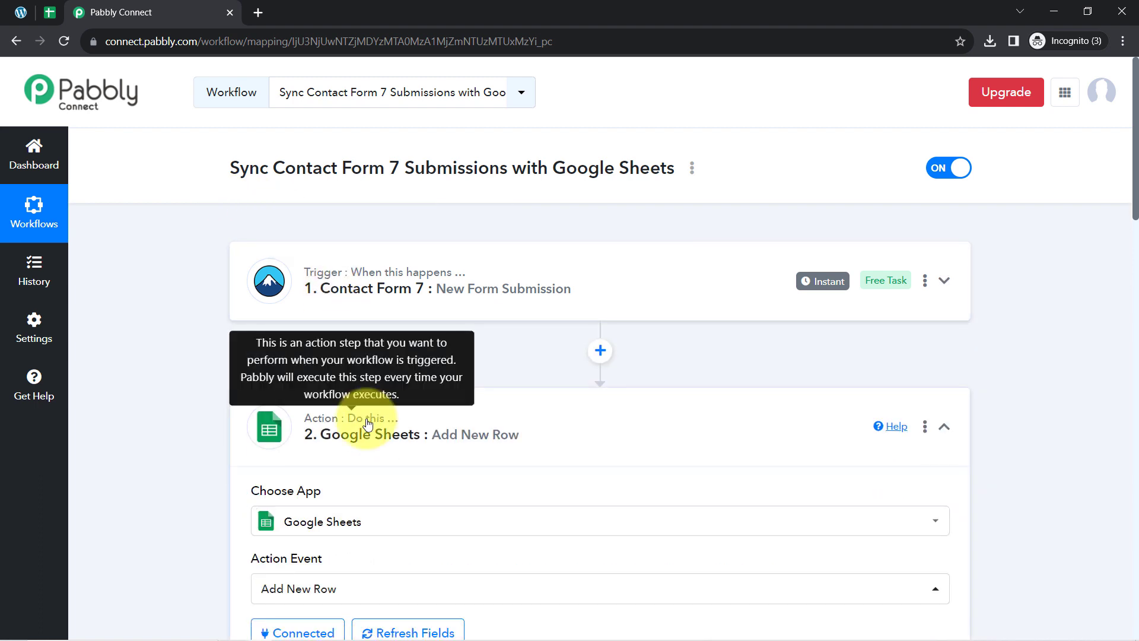
{"action": "left_click", "coordinate": [367, 423]}
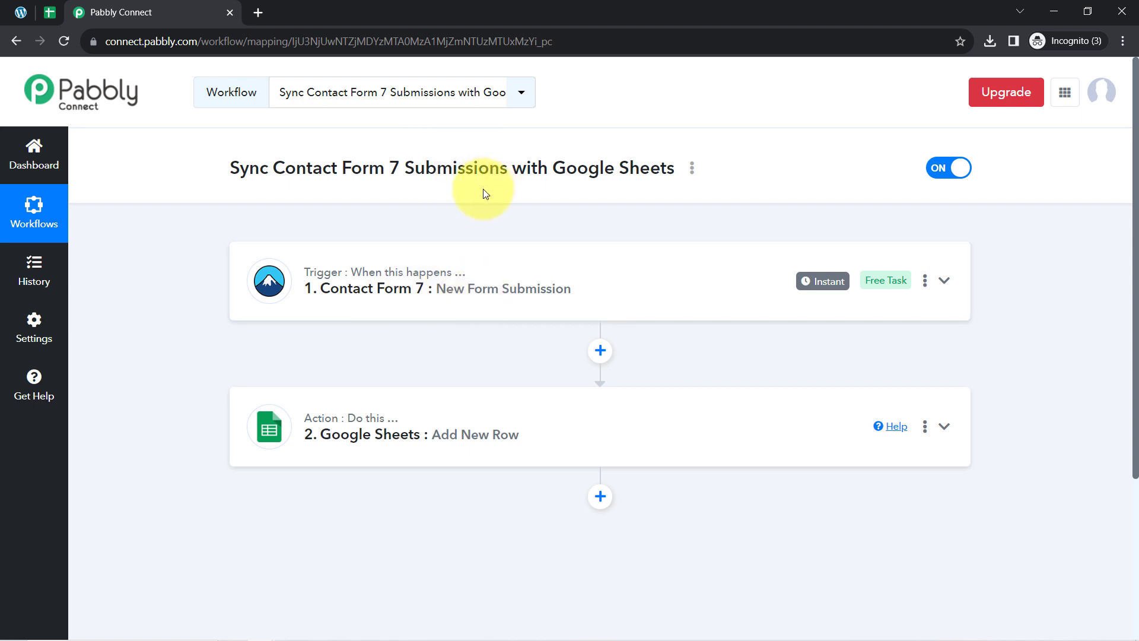
{"action": "mouse_move", "coordinate": [460, 274]}
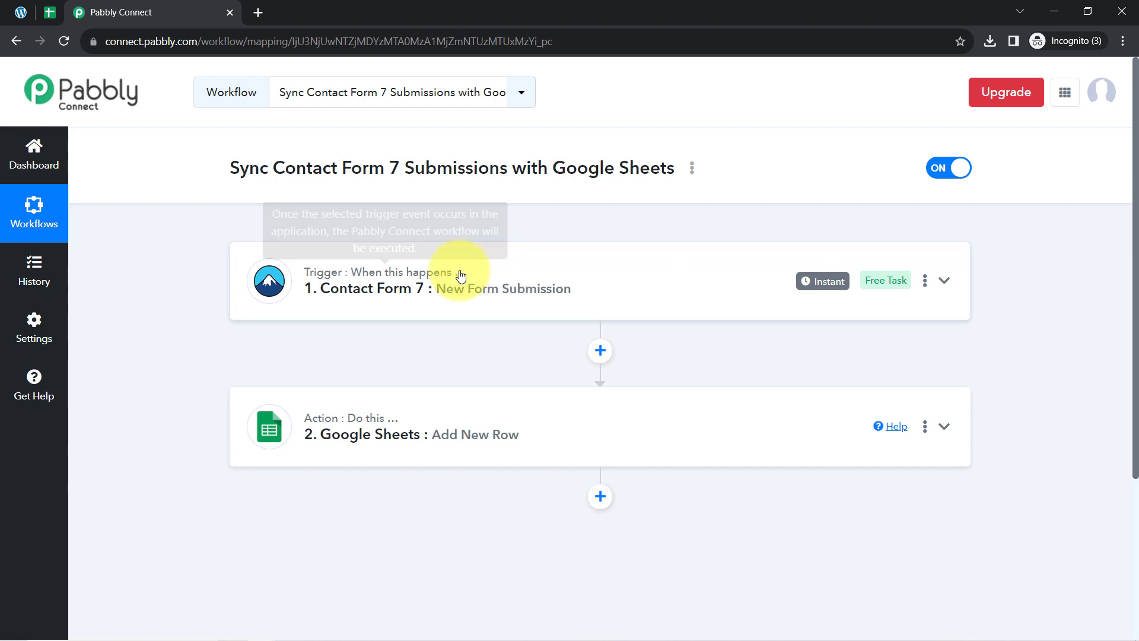
{"action": "scroll", "coordinate": [460, 274], "scroll_direction": "down", "scroll_amount": 3}
{"action": "left_click", "coordinate": [376, 234]}
{"action": "left_click", "coordinate": [529, 214]}
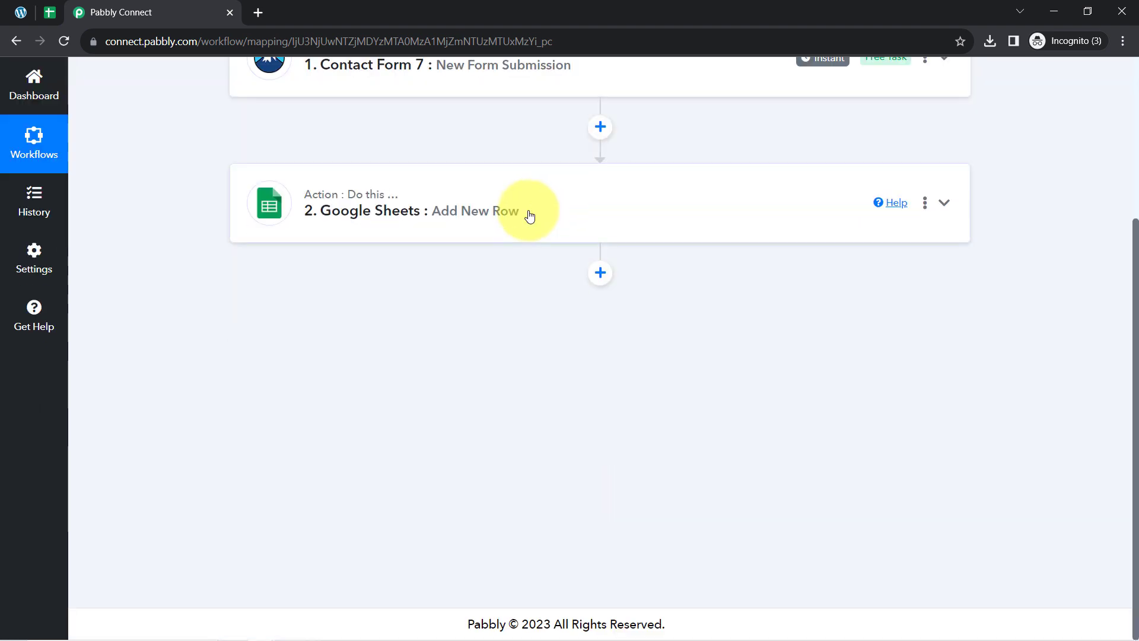
{"action": "scroll", "coordinate": [529, 214], "scroll_direction": "up", "scroll_amount": 3}
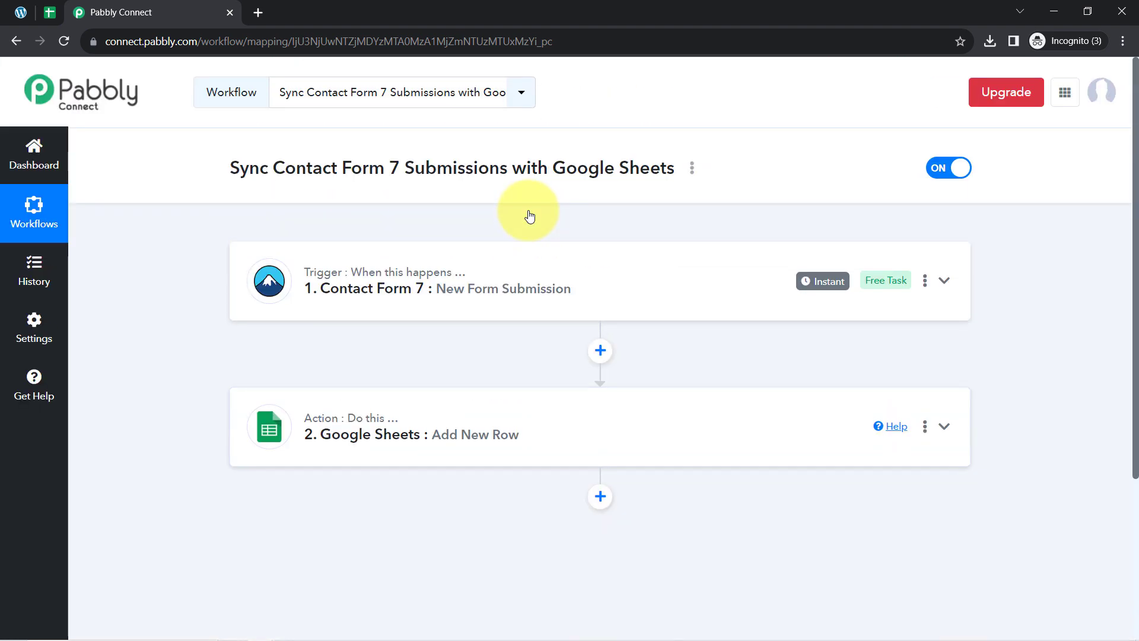
- Copy the share link of the Sync Contact Form 7 Submissions with Google Sheets workflow and close the share dialog
{"action": "left_click", "coordinate": [692, 169]}
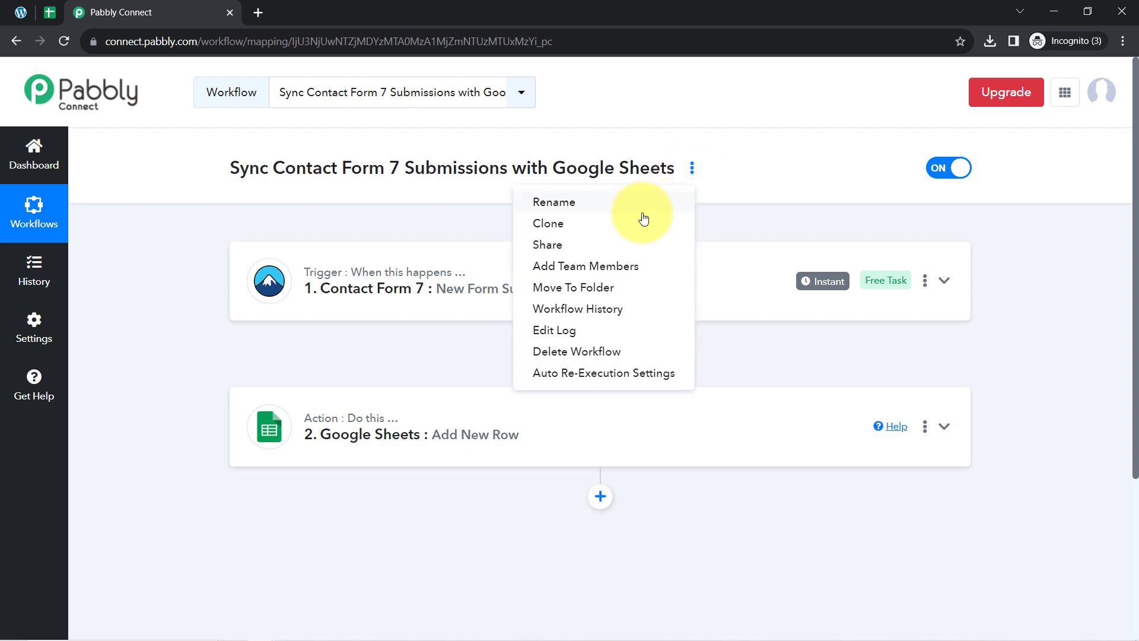
{"action": "left_click", "coordinate": [555, 245]}
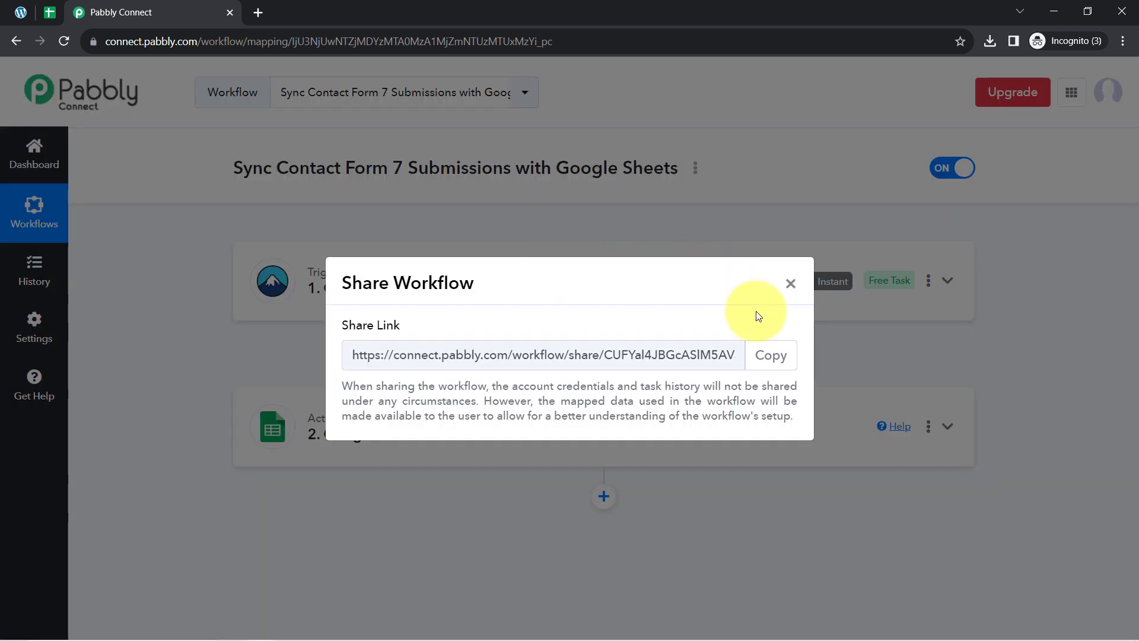
{"action": "left_click", "coordinate": [774, 355]}
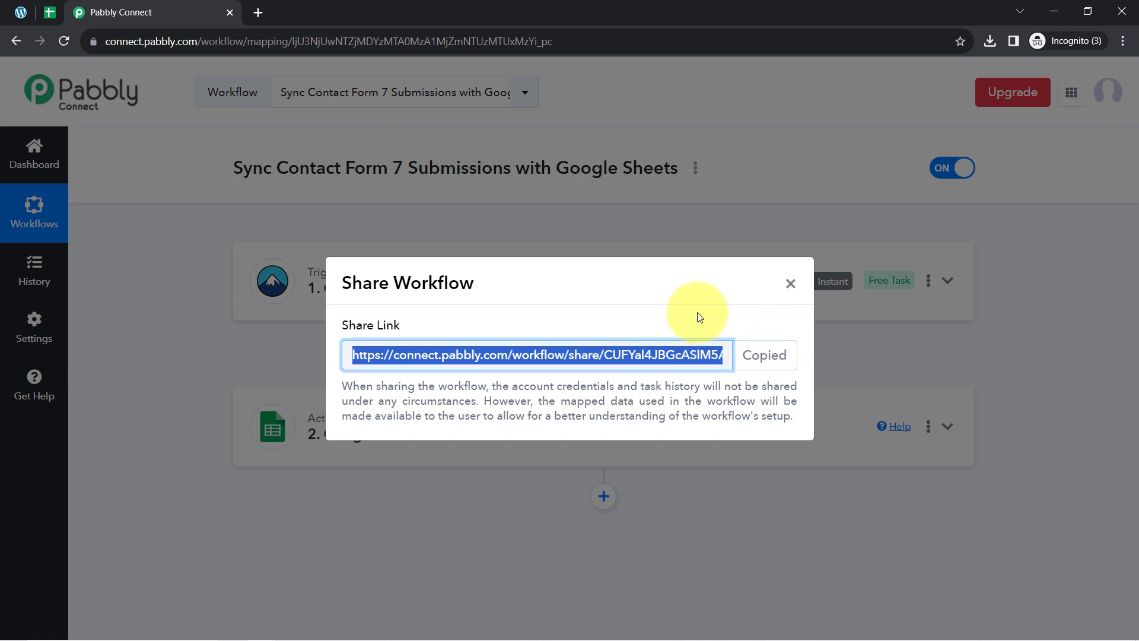
{"action": "left_click", "coordinate": [791, 286]}
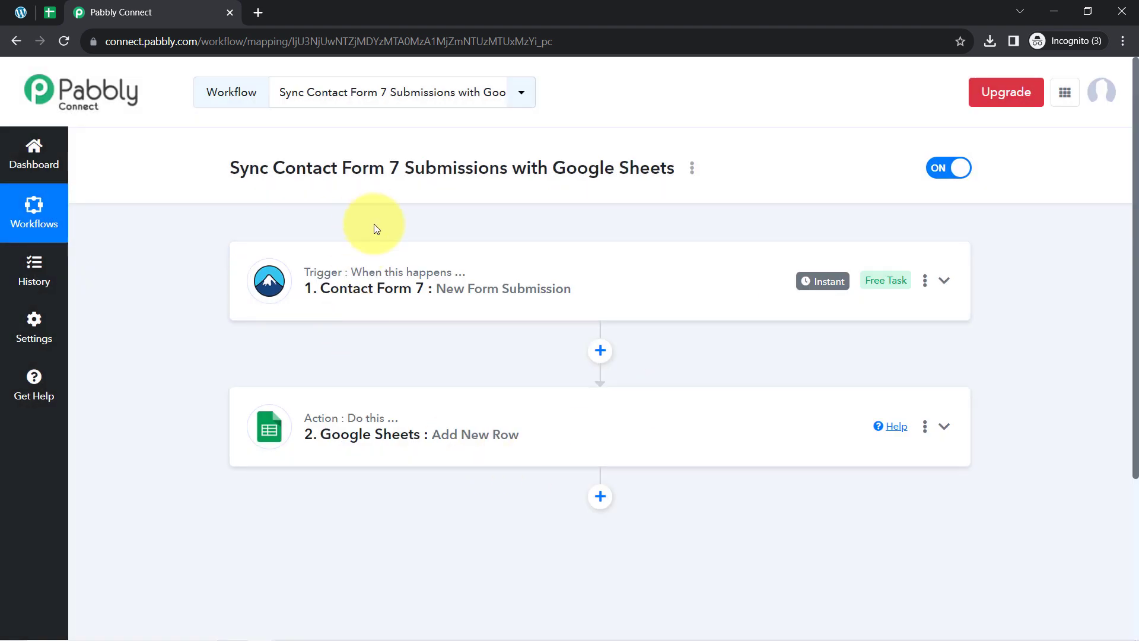